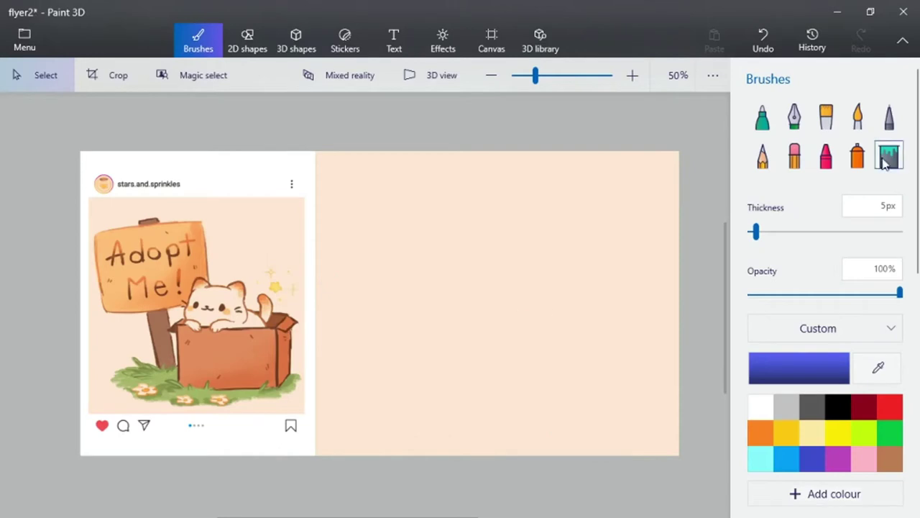
# Add a black 3D sphere to the upper part of the peach area, beside the picture of the cat.
pyautogui.click(300, 46)
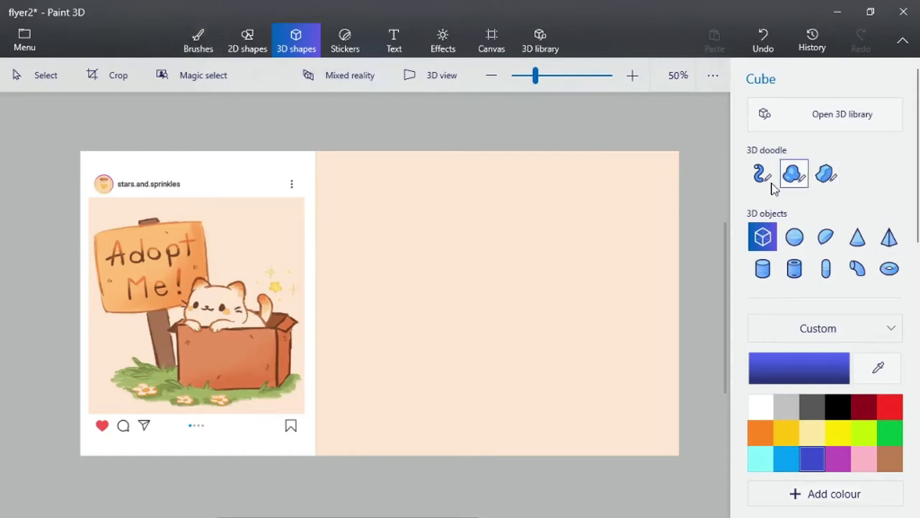
pyautogui.click(793, 240)
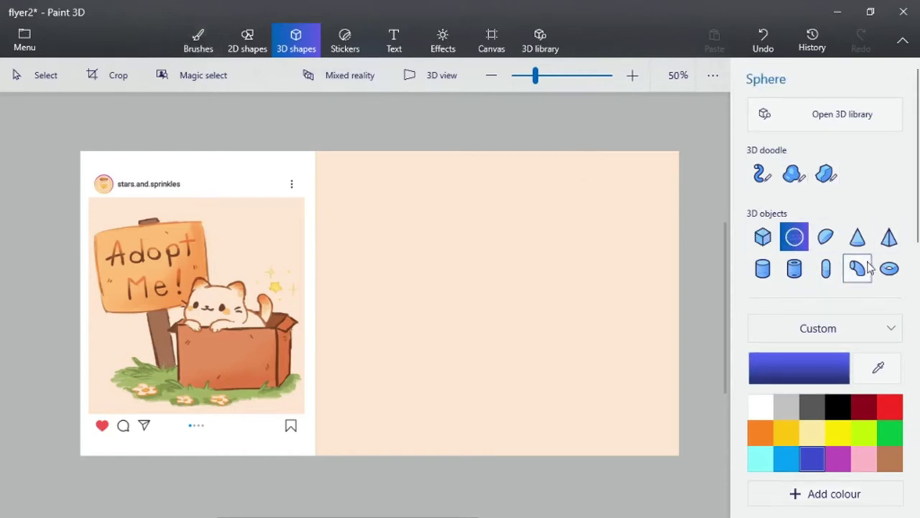
pyautogui.click(837, 407)
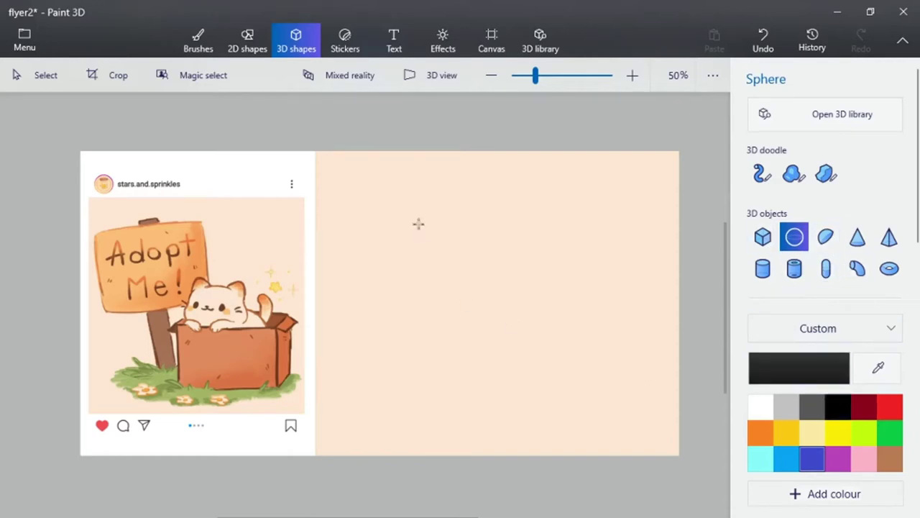
pyautogui.click(410, 251)
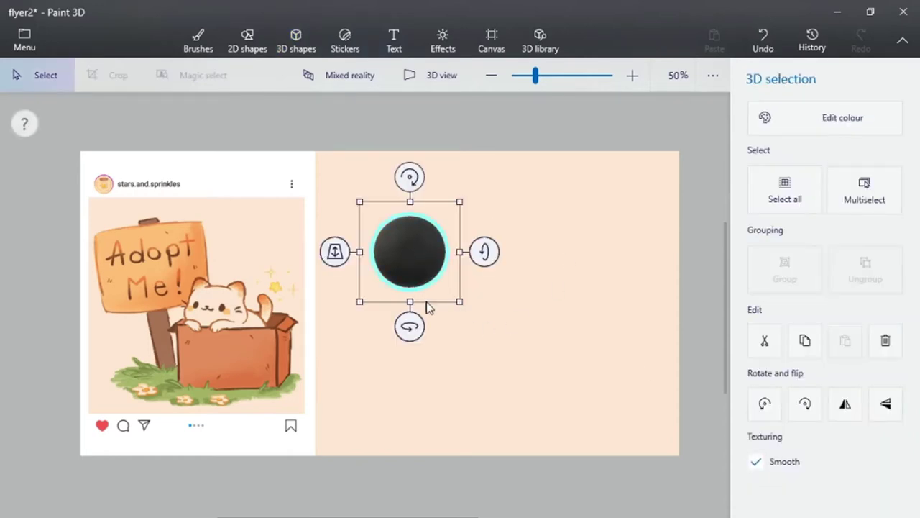
# Duplicate the black sphere and place the copy level with the original as the second ear.
pyautogui.click(805, 341)
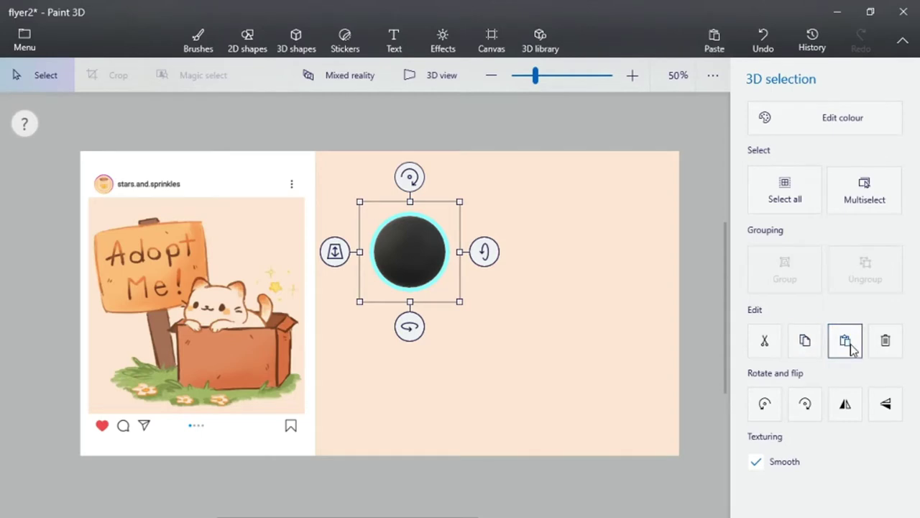
pyautogui.click(844, 341)
pyautogui.moveTo(435, 256); pyautogui.dragTo(561, 255)
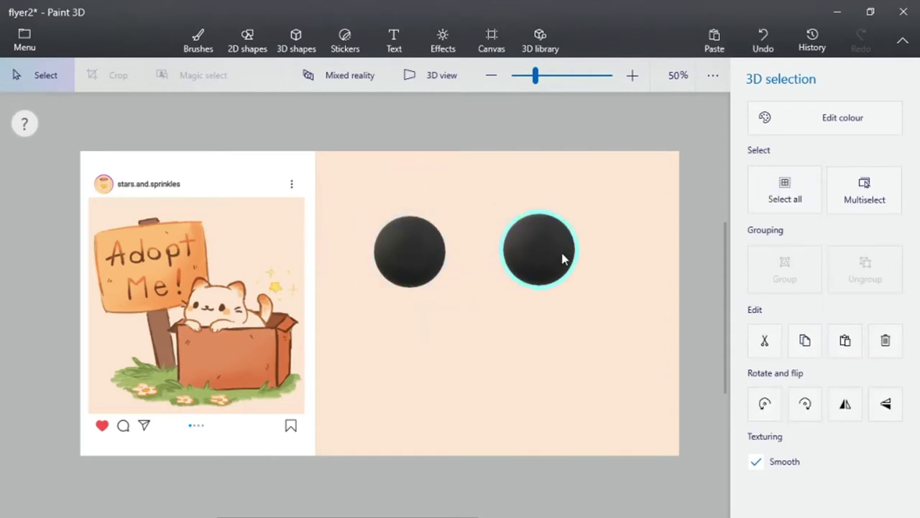
pyautogui.click(640, 372)
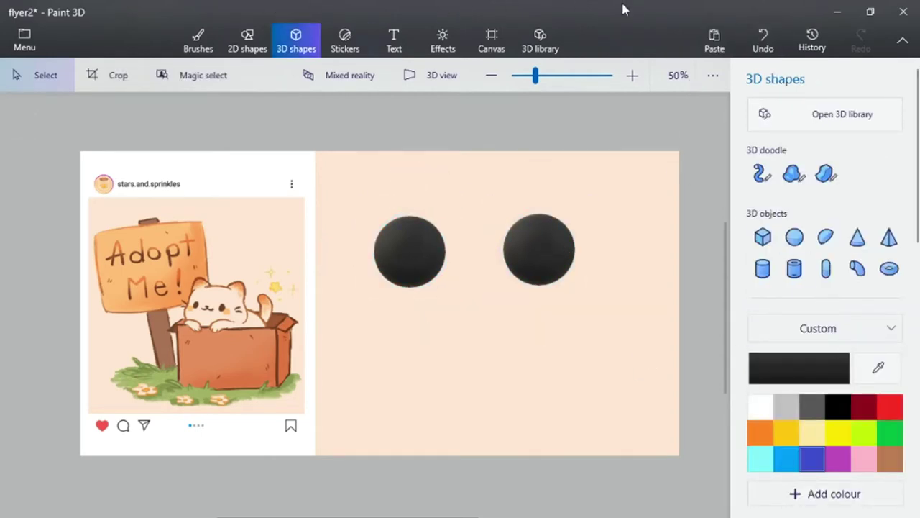
# Paste a third sphere, enlarge it below and between the two ears as the head, and bring it forward in depth.
pyautogui.click(715, 37)
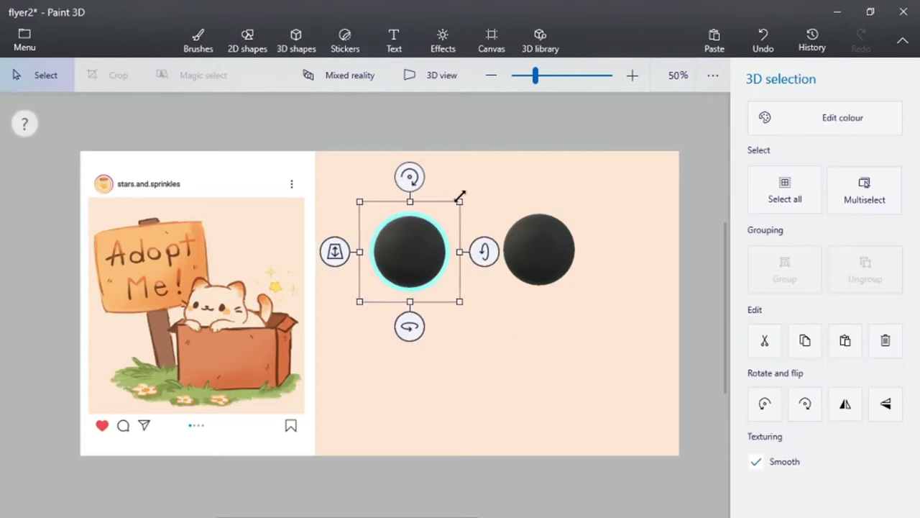
pyautogui.moveTo(460, 196); pyautogui.dragTo(519, 296)
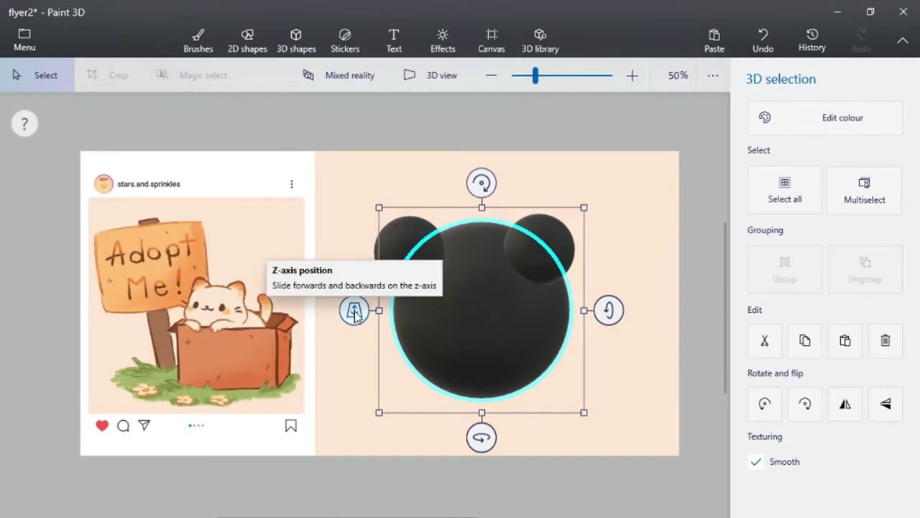
pyautogui.moveTo(355, 314)
pyautogui.mouseDown()
pyautogui.moveTo(357, 390)
pyautogui.moveTo(368, 295)
pyautogui.moveTo(356, 361)
pyautogui.moveTo(334, 406)
pyautogui.moveTo(355, 378)
pyautogui.moveTo(356, 311)
pyautogui.mouseUp()
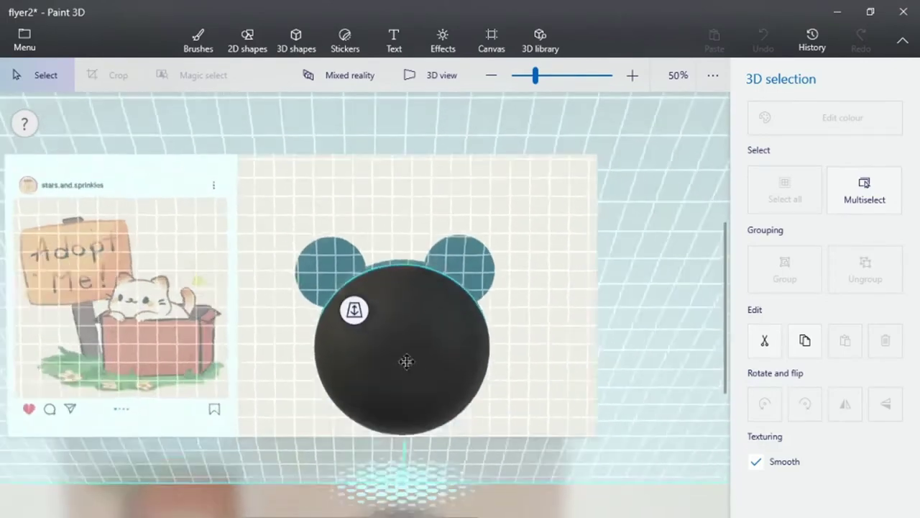
# Recolour the large head sphere white.
pyautogui.click(873, 133)
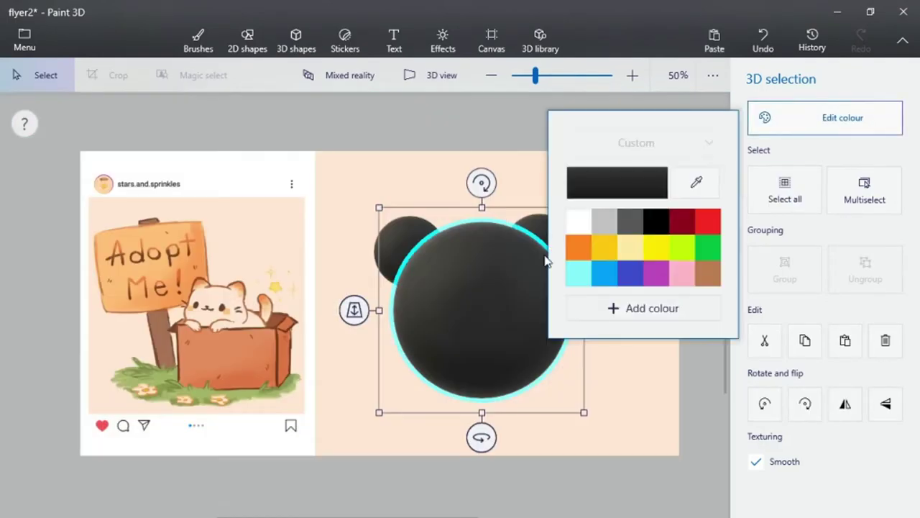
pyautogui.click(587, 223)
pyautogui.click(312, 361)
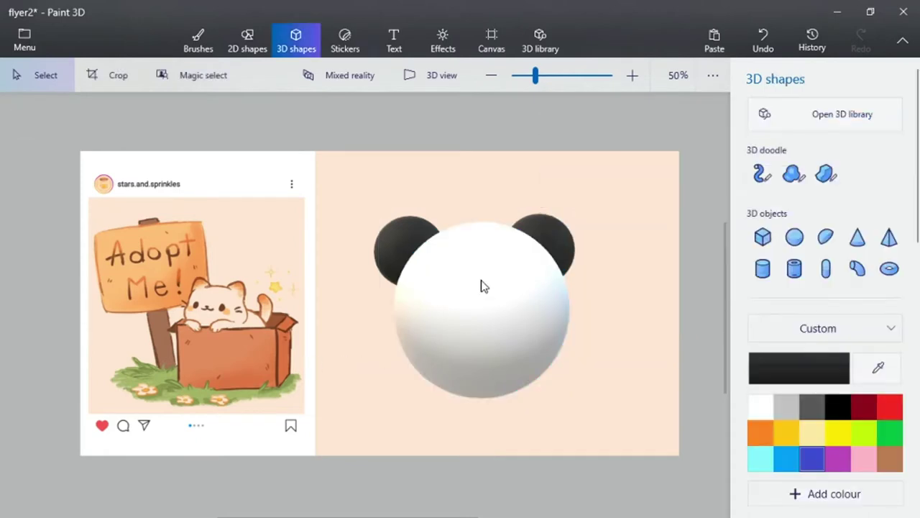
# Move the right ear sphere slightly outward so the ears sit evenly on the head.
pyautogui.scroll(2, 483, 285)
pyautogui.click(581, 228)
pyautogui.moveTo(582, 228); pyautogui.dragTo(610, 232)
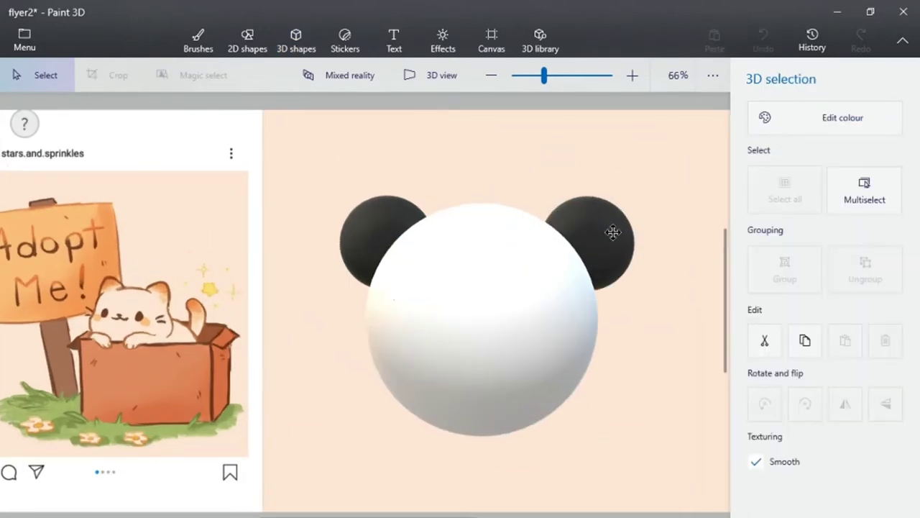
pyautogui.click(441, 188)
# Paint two black eye patches on the head with the 31px Marker, and add a black nose and a curved mouth.
pyautogui.click(197, 39)
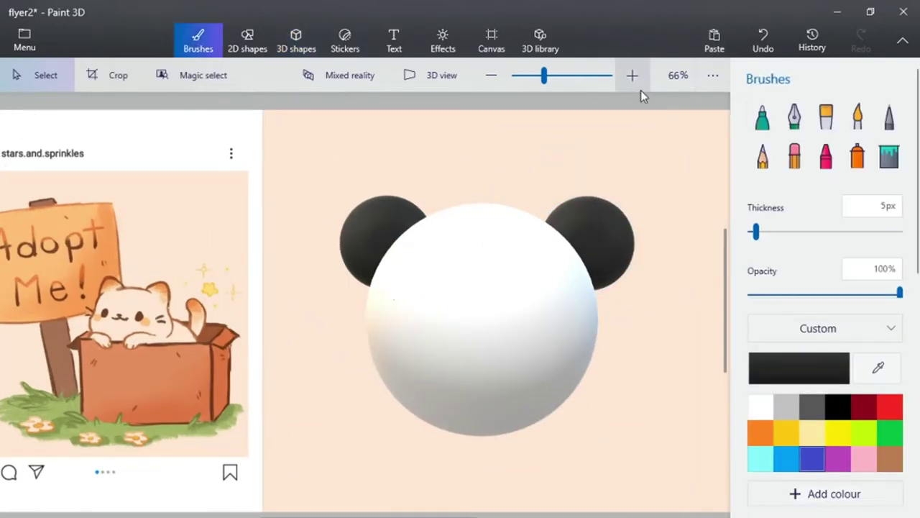
pyautogui.click(758, 119)
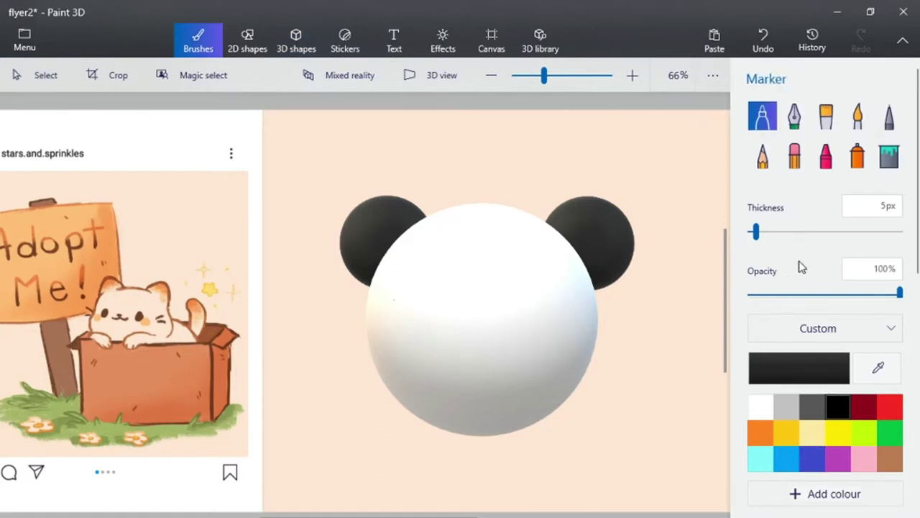
pyautogui.click(796, 231)
pyautogui.moveTo(441, 271)
pyautogui.mouseDown()
pyautogui.moveTo(421, 293)
pyautogui.moveTo(441, 337)
pyautogui.moveTo(432, 259)
pyautogui.moveTo(429, 325)
pyautogui.moveTo(420, 312)
pyautogui.mouseUp()
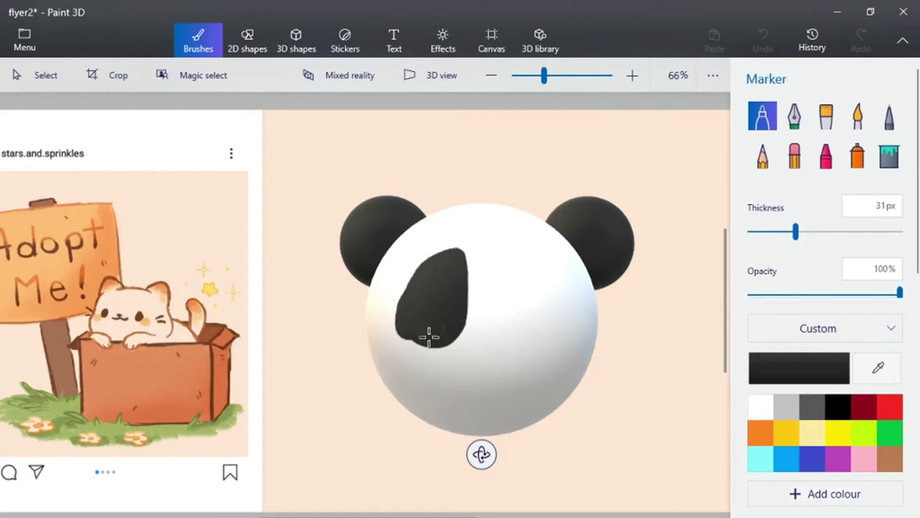
pyautogui.moveTo(505, 257)
pyautogui.mouseDown()
pyautogui.moveTo(522, 314)
pyautogui.moveTo(567, 297)
pyautogui.moveTo(528, 254)
pyautogui.moveTo(545, 302)
pyautogui.moveTo(522, 267)
pyautogui.moveTo(559, 308)
pyautogui.mouseUp()
pyautogui.moveTo(489, 332)
pyautogui.mouseDown()
pyautogui.moveTo(478, 338)
pyautogui.moveTo(512, 341)
pyautogui.moveTo(493, 392)
pyautogui.moveTo(480, 387)
pyautogui.moveTo(529, 377)
pyautogui.mouseUp()
pyautogui.click(769, 232)
# Shade around the eye patches and nose bridge in black with the Watercolour brush at 77px thickness and 31% opacity.
pyautogui.click(858, 117)
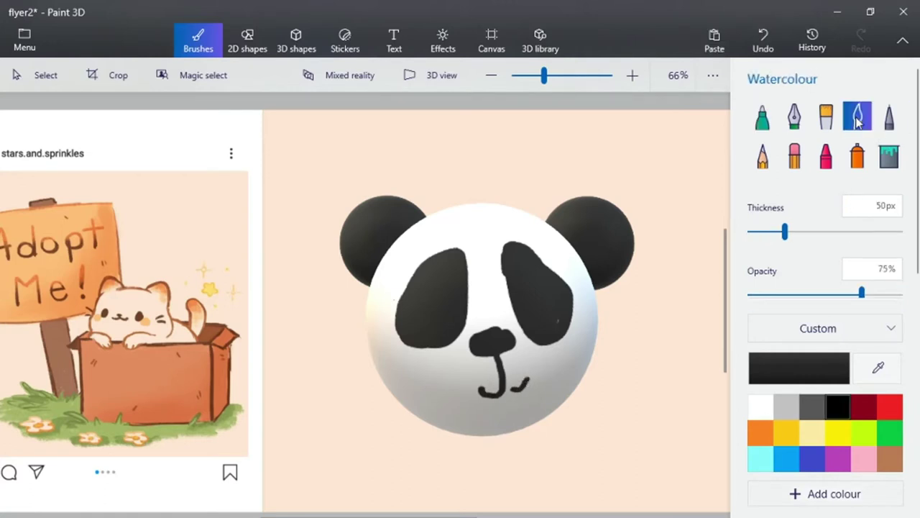
pyautogui.click(807, 230)
pyautogui.click(795, 293)
pyautogui.keyDown('ctrl'); pyautogui.scroll(3, 560, 284); pyautogui.keyUp('ctrl')
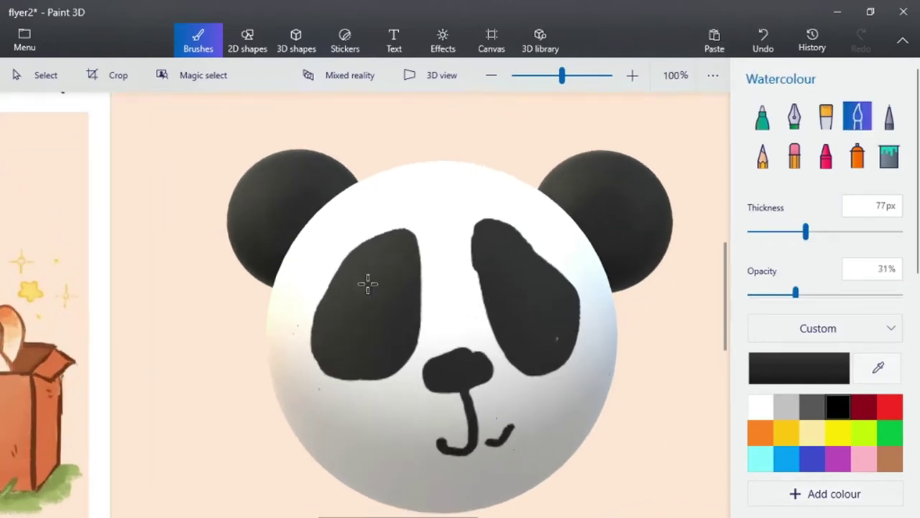
pyautogui.moveTo(479, 231)
pyautogui.mouseDown()
pyautogui.moveTo(479, 304)
pyautogui.moveTo(479, 251)
pyautogui.moveTo(485, 309)
pyautogui.moveTo(506, 347)
pyautogui.moveTo(477, 309)
pyautogui.moveTo(503, 343)
pyautogui.moveTo(429, 341)
pyautogui.moveTo(413, 263)
pyautogui.moveTo(407, 349)
pyautogui.moveTo(425, 318)
pyautogui.moveTo(333, 364)
pyautogui.moveTo(369, 391)
pyautogui.moveTo(317, 374)
pyautogui.moveTo(414, 241)
pyautogui.moveTo(506, 299)
pyautogui.moveTo(550, 369)
pyautogui.moveTo(470, 338)
pyautogui.mouseUp()
# Paint white Watercolour highlights at 24px and 59% opacity along the nose bridge, on the nose and across the area above it.
pyautogui.click(761, 407)
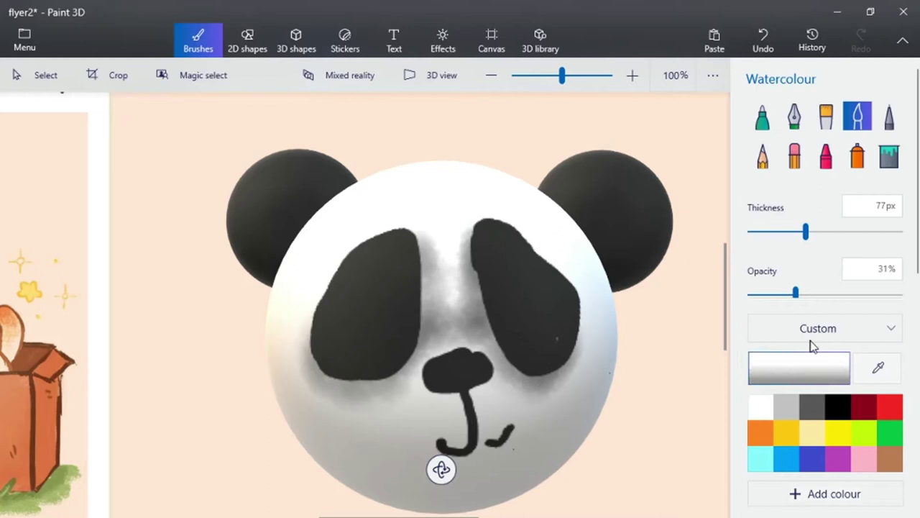
pyautogui.click(764, 231)
pyautogui.click(838, 293)
pyautogui.moveTo(451, 230)
pyautogui.mouseDown()
pyautogui.moveTo(452, 242)
pyautogui.moveTo(425, 211)
pyautogui.moveTo(458, 246)
pyautogui.moveTo(462, 302)
pyautogui.moveTo(446, 345)
pyautogui.moveTo(436, 338)
pyautogui.moveTo(435, 363)
pyautogui.mouseUp()
pyautogui.click(452, 379)
pyautogui.click(470, 379)
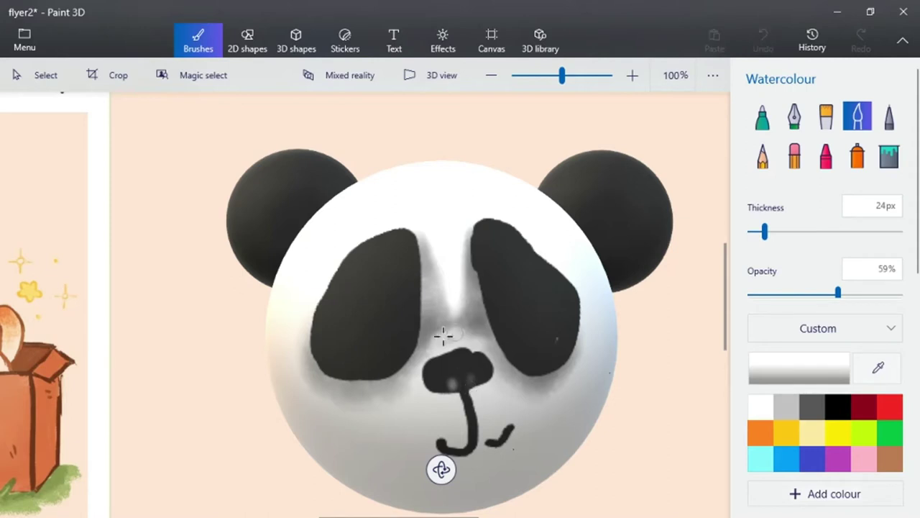
pyautogui.moveTo(389, 359)
pyautogui.mouseDown()
pyautogui.moveTo(518, 353)
pyautogui.moveTo(382, 353)
pyautogui.moveTo(529, 357)
pyautogui.moveTo(444, 351)
pyautogui.mouseUp()
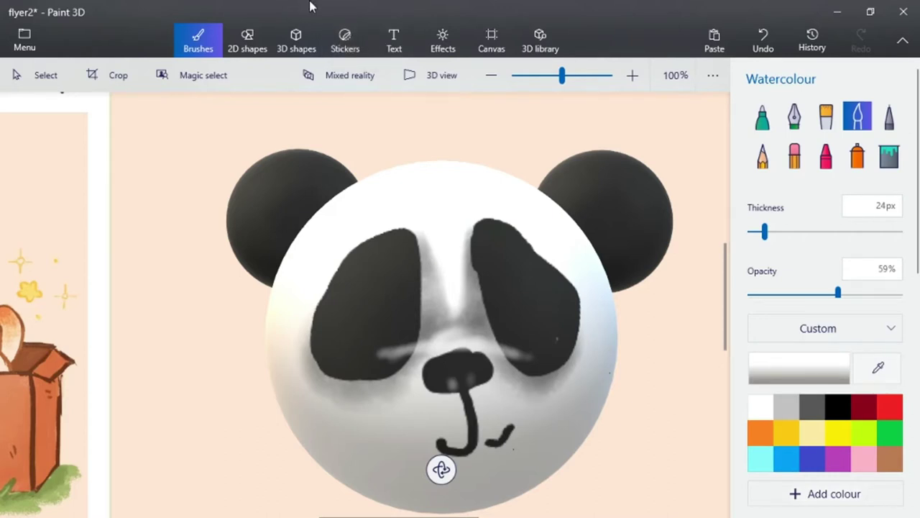
# Place a round eye sticker with a centred pupil on each of the panda's black eye patches.
pyautogui.click(345, 40)
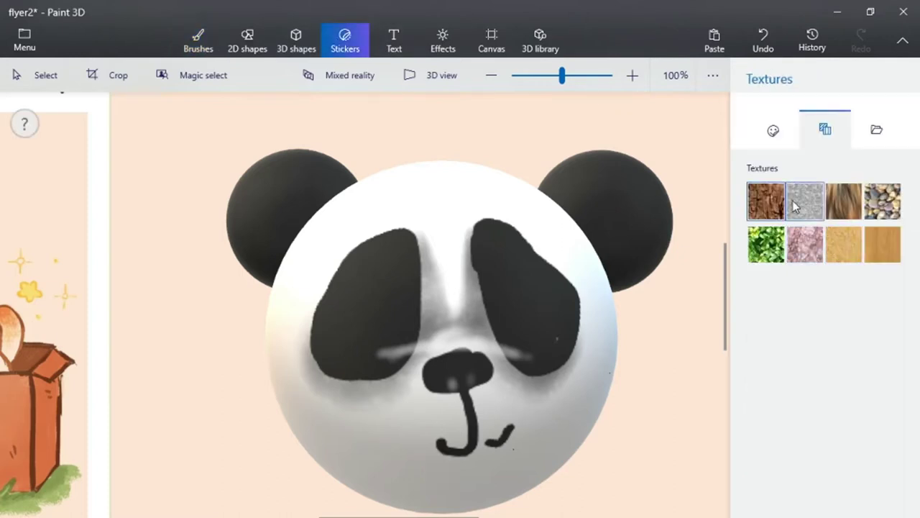
pyautogui.click(773, 131)
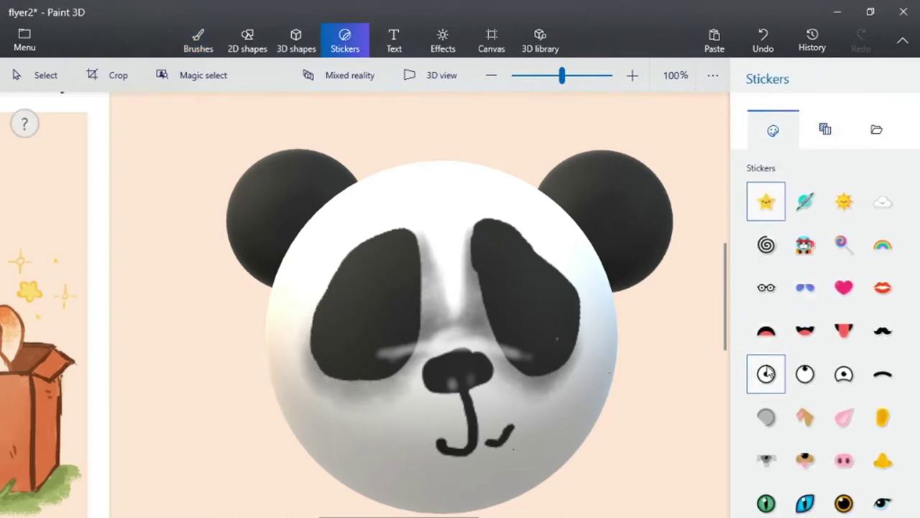
pyautogui.click(766, 374)
pyautogui.moveTo(345, 241); pyautogui.dragTo(421, 319)
pyautogui.moveTo(376, 275); pyautogui.dragTo(540, 314)
pyautogui.click(324, 325)
pyautogui.click(653, 365)
# Select the head and both ears together and rotate them about the vertical axis to a side view with the ears overlapping.
pyautogui.scroll(-3, 653, 365)
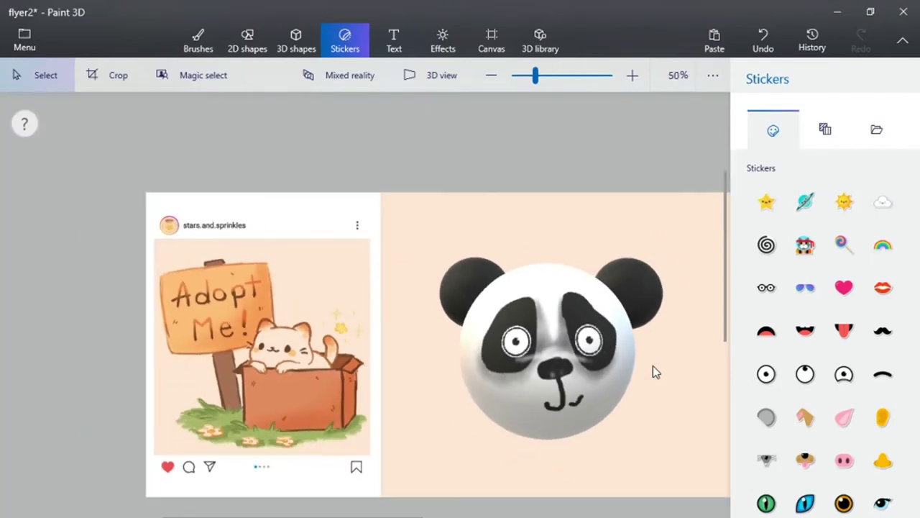
pyautogui.moveTo(683, 203); pyautogui.dragTo(446, 449)
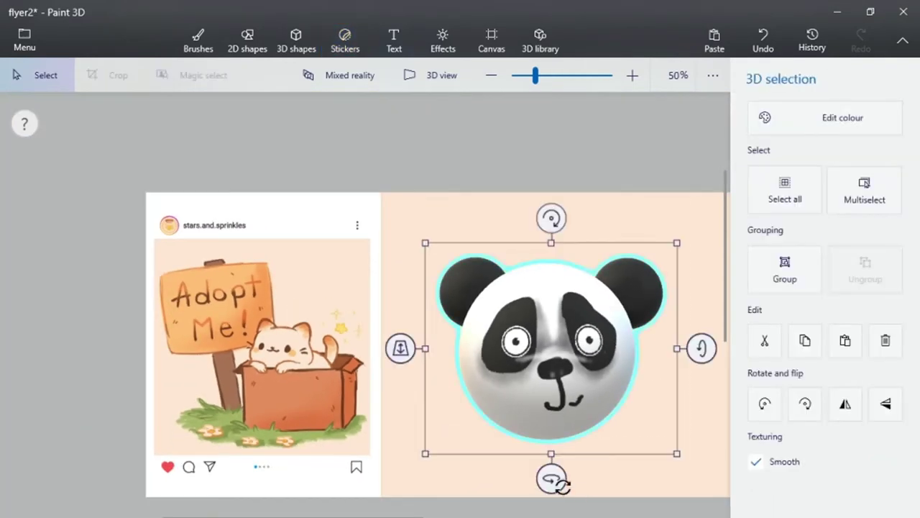
pyautogui.moveTo(550, 477); pyautogui.dragTo(674, 486)
pyautogui.click(674, 486)
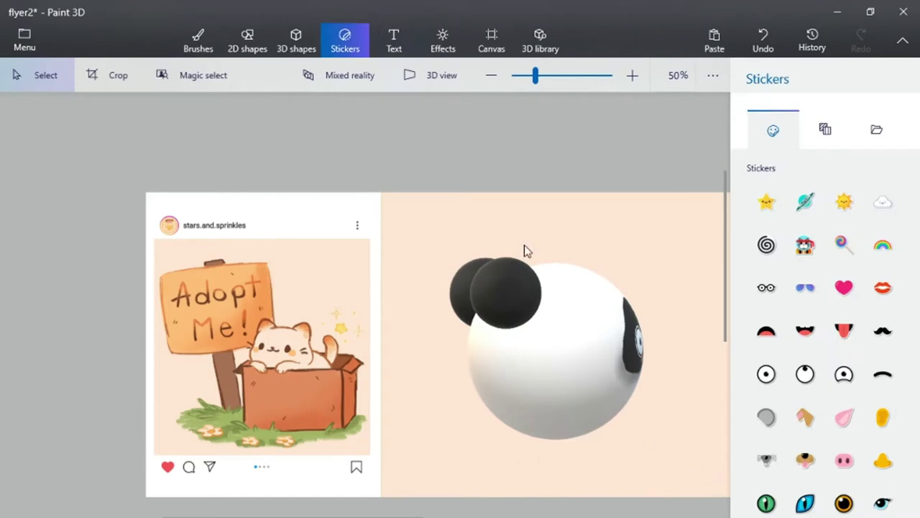
pyautogui.moveTo(429, 195); pyautogui.dragTo(711, 481)
pyautogui.moveTo(550, 478); pyautogui.dragTo(539, 477)
# Select both ears, flatten them into ovals, enlarge them, tilt them backward and reposition them on the head.
pyautogui.moveTo(438, 241); pyautogui.dragTo(532, 354)
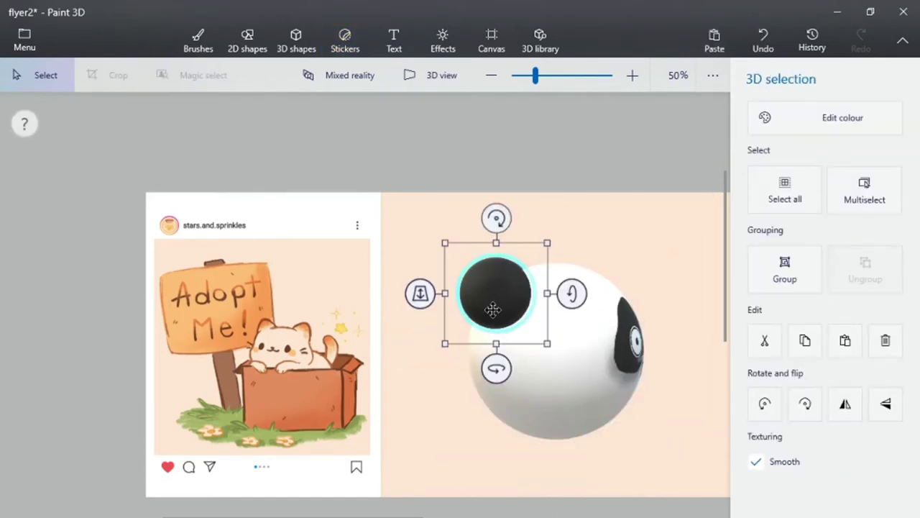
pyautogui.moveTo(445, 294); pyautogui.dragTo(477, 293)
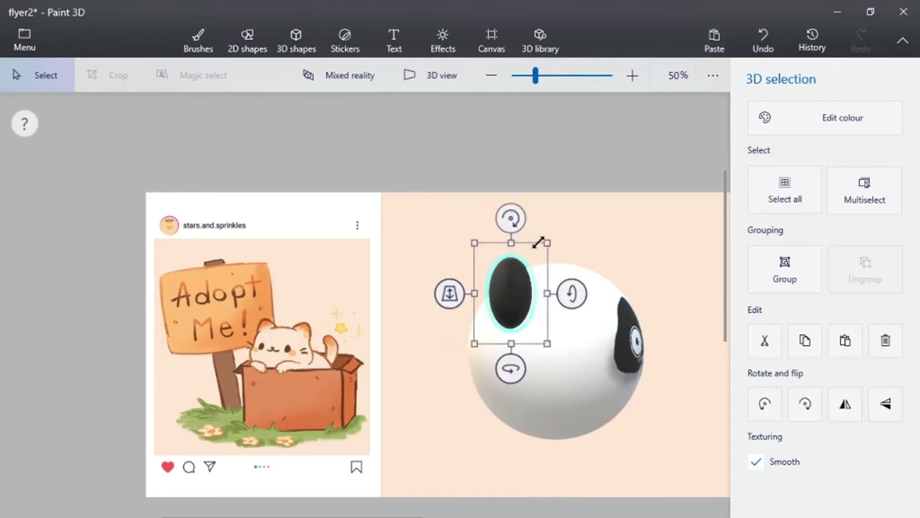
pyautogui.moveTo(538, 242); pyautogui.dragTo(573, 200)
pyautogui.moveTo(527, 262); pyautogui.dragTo(524, 281)
pyautogui.moveTo(524, 189); pyautogui.dragTo(488, 206)
pyautogui.moveTo(522, 271); pyautogui.dragTo(518, 272)
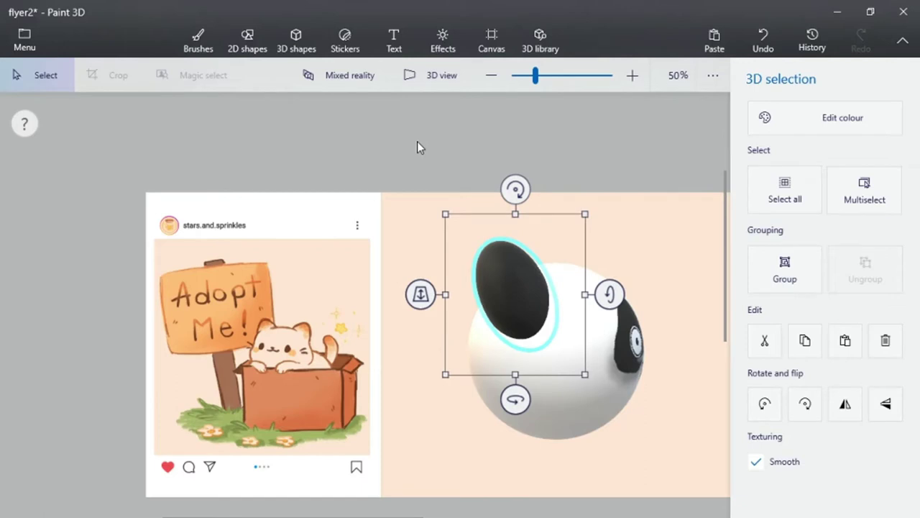
# Rotate the whole panda back to face the front and move each ear back against the head.
pyautogui.moveTo(414, 184); pyautogui.dragTo(696, 499)
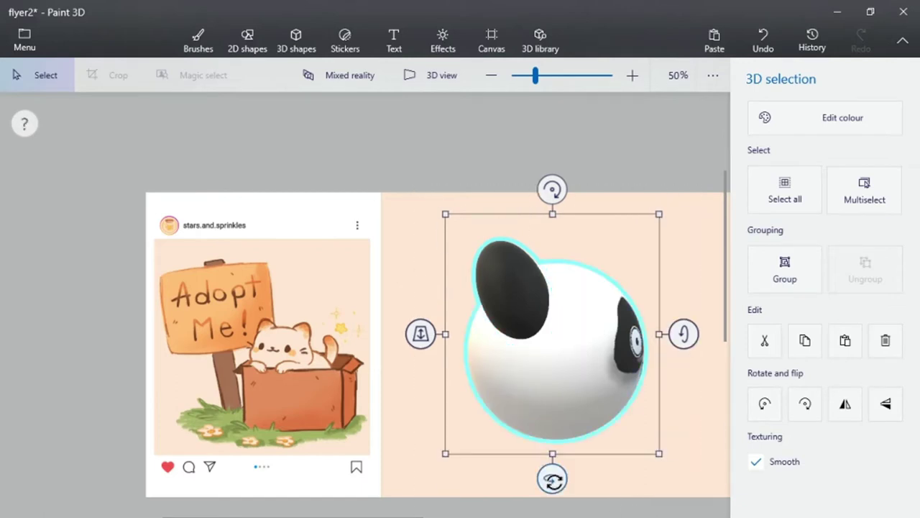
pyautogui.moveTo(552, 478); pyautogui.dragTo(377, 474)
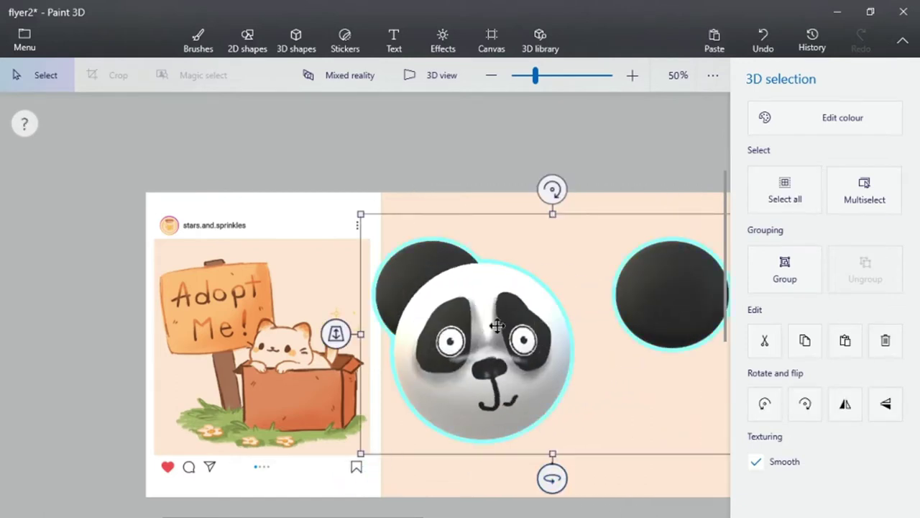
pyautogui.scroll(-1, 522, 317)
pyautogui.click(560, 283)
pyautogui.moveTo(575, 279); pyautogui.dragTo(500, 277)
pyautogui.click(402, 259)
pyautogui.moveTo(402, 259); pyautogui.dragTo(386, 263)
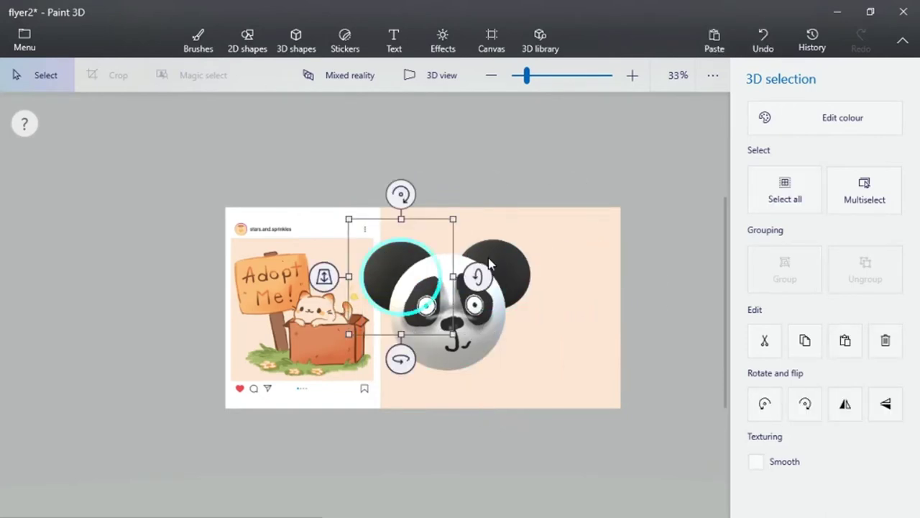
# Select both ears together, scale them down, reduce their height and reposition them at the top of the head.
pyautogui.keyDown('ctrl'); pyautogui.click(512, 271); pyautogui.keyUp('ctrl')
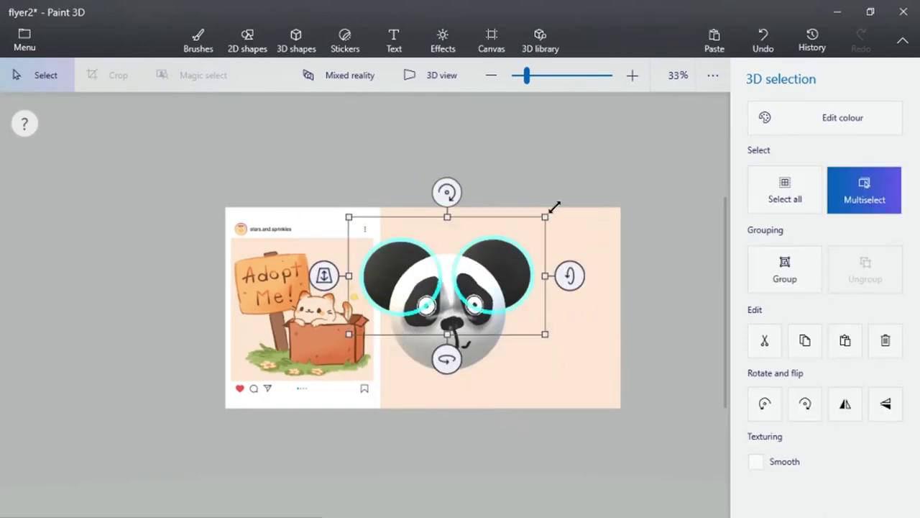
pyautogui.moveTo(552, 211); pyautogui.dragTo(538, 234)
pyautogui.moveTo(486, 275); pyautogui.dragTo(490, 282)
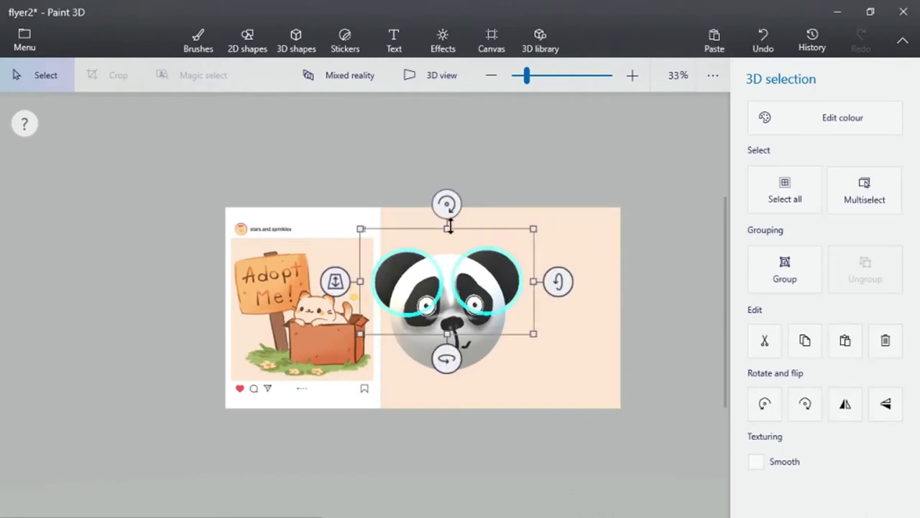
pyautogui.moveTo(450, 226); pyautogui.dragTo(451, 237)
pyautogui.moveTo(494, 280); pyautogui.dragTo(497, 271)
pyautogui.click(587, 310)
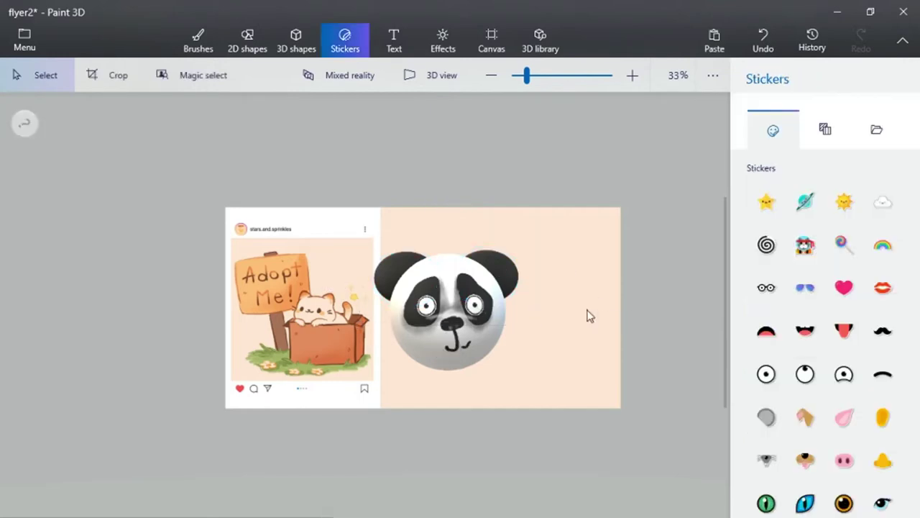
# Select the panda's head and both ears together and scale them down proportionally.
pyautogui.moveTo(575, 185); pyautogui.dragTo(291, 443)
pyautogui.moveTo(446, 409)
pyautogui.mouseDown()
pyautogui.moveTo(514, 407)
pyautogui.moveTo(433, 408)
pyautogui.moveTo(446, 408)
pyautogui.mouseUp()
pyautogui.moveTo(538, 227); pyautogui.dragTo(499, 256)
# Trace the kitten's head in the flyer drawing with a black soft edge 3D doodle.
pyautogui.scroll(2, 499, 254)
pyautogui.scroll(1, 498, 254)
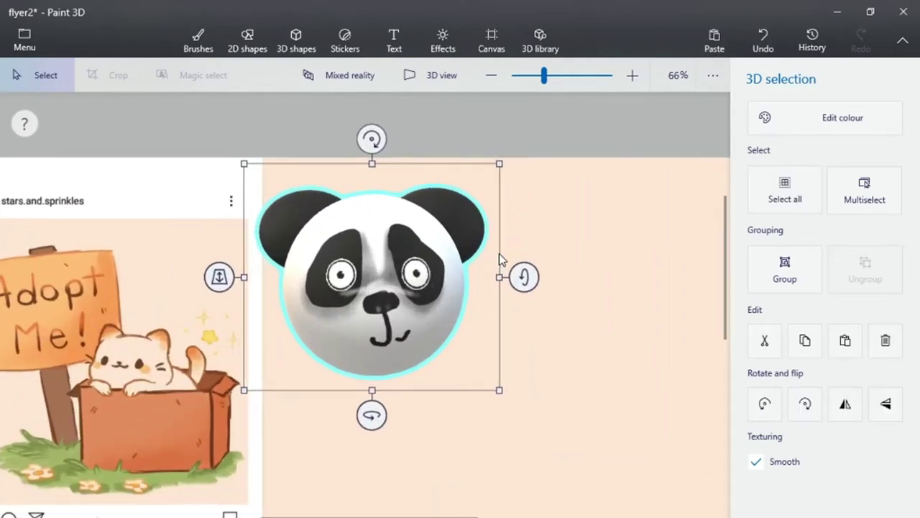
pyautogui.scroll(2, 81, 371)
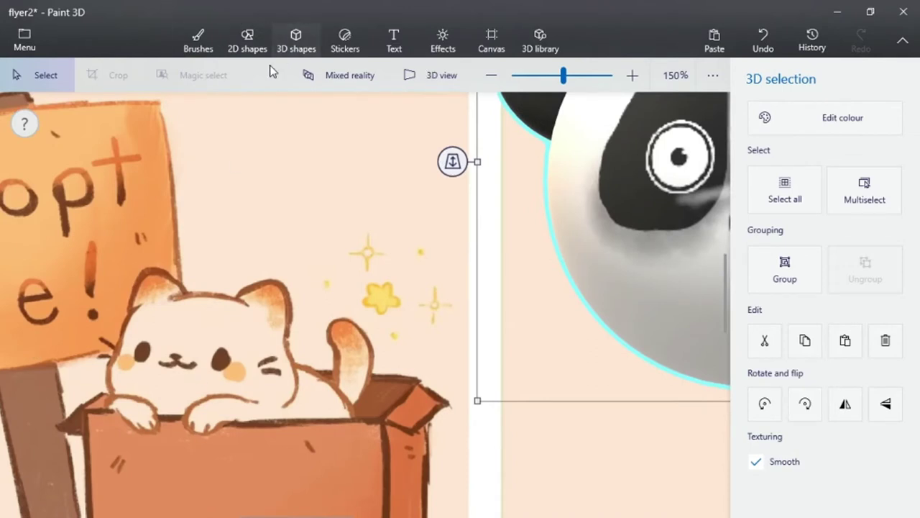
pyautogui.click(301, 42)
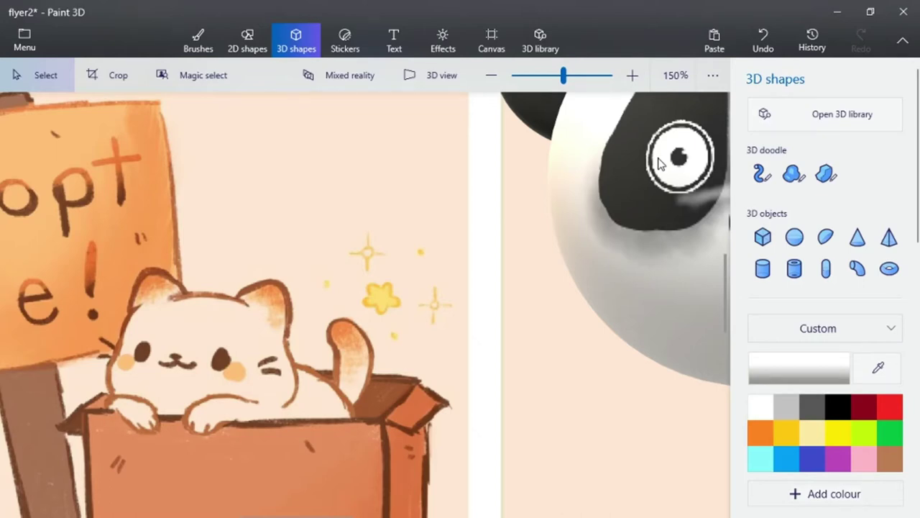
pyautogui.click(802, 180)
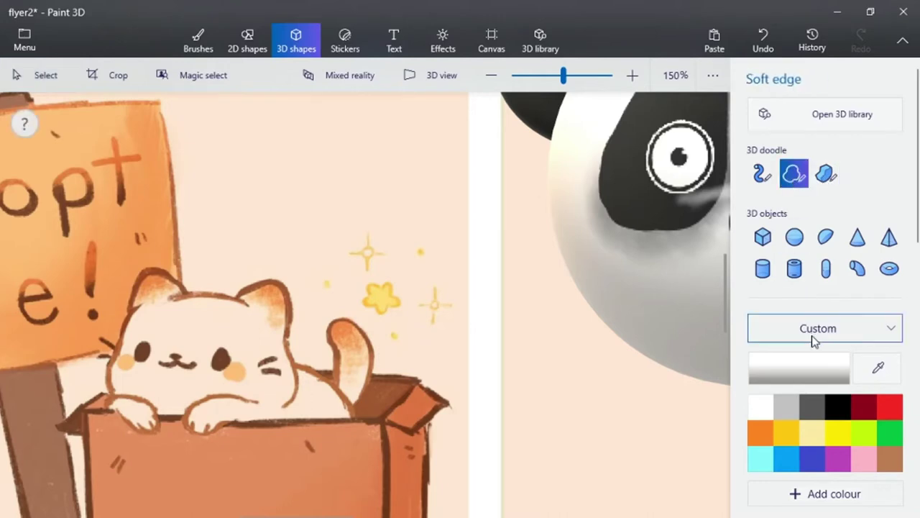
pyautogui.click(840, 402)
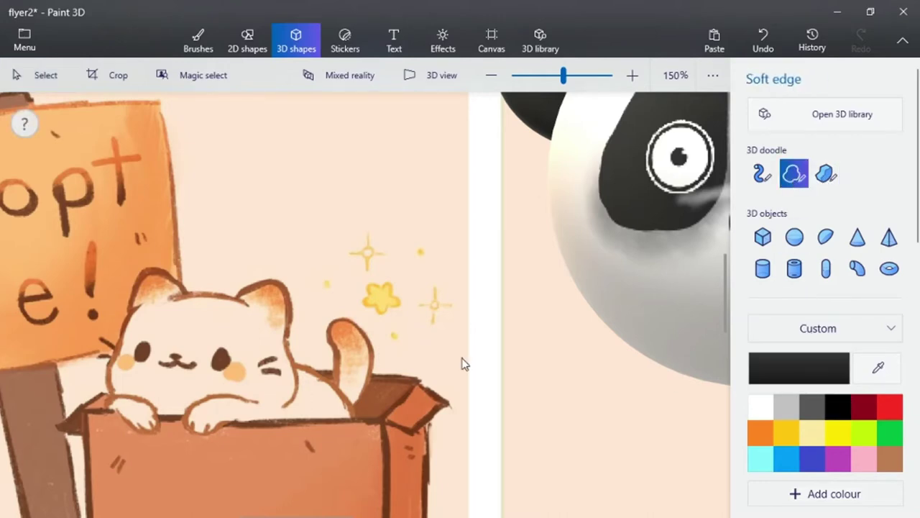
pyautogui.click(126, 310)
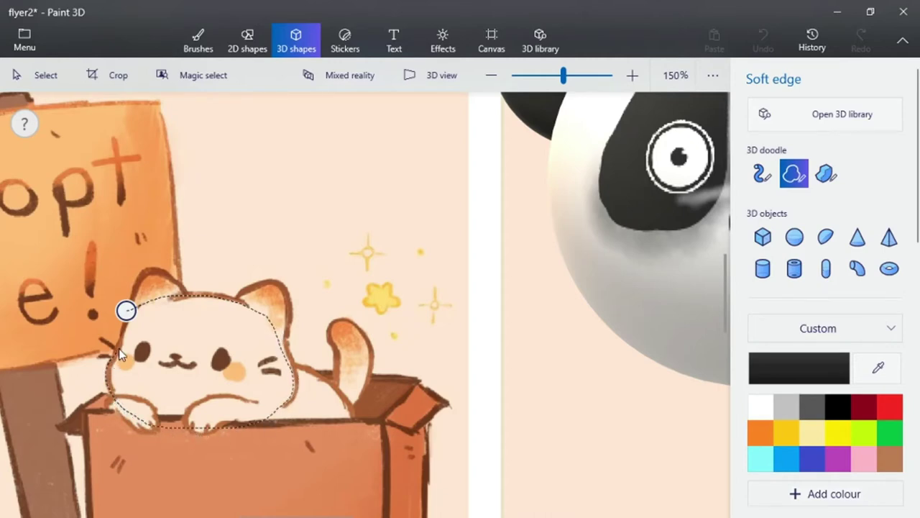
pyautogui.moveTo(133, 347); pyautogui.dragTo(126, 310)
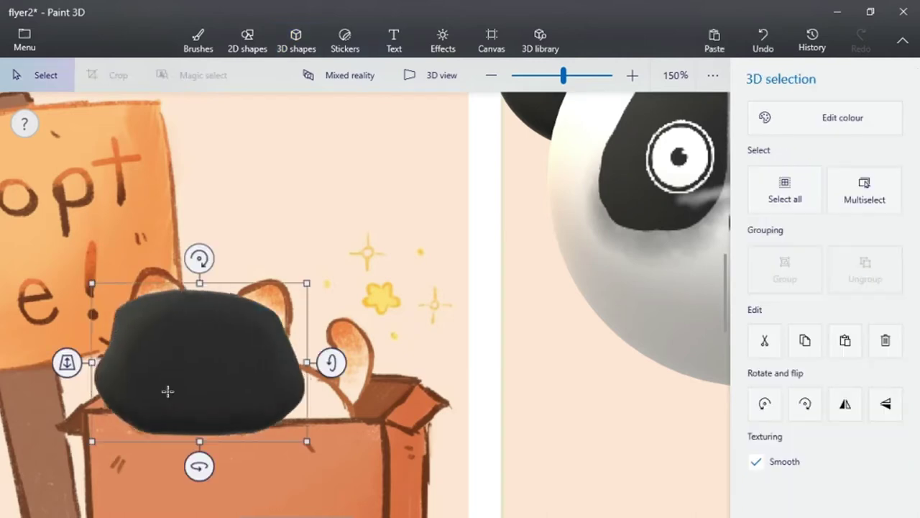
pyautogui.click(376, 236)
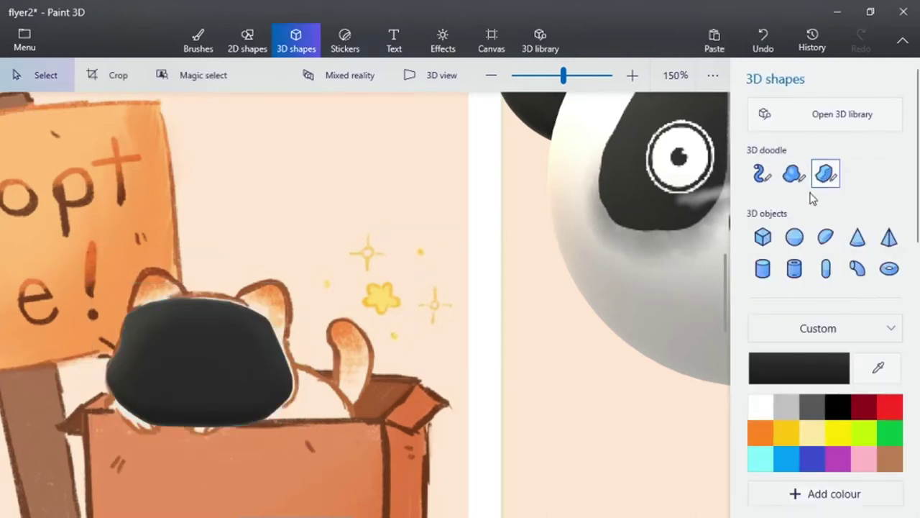
# Trace the kitten's two ears with black soft edge 3D doodles overlapping the head.
pyautogui.click(796, 177)
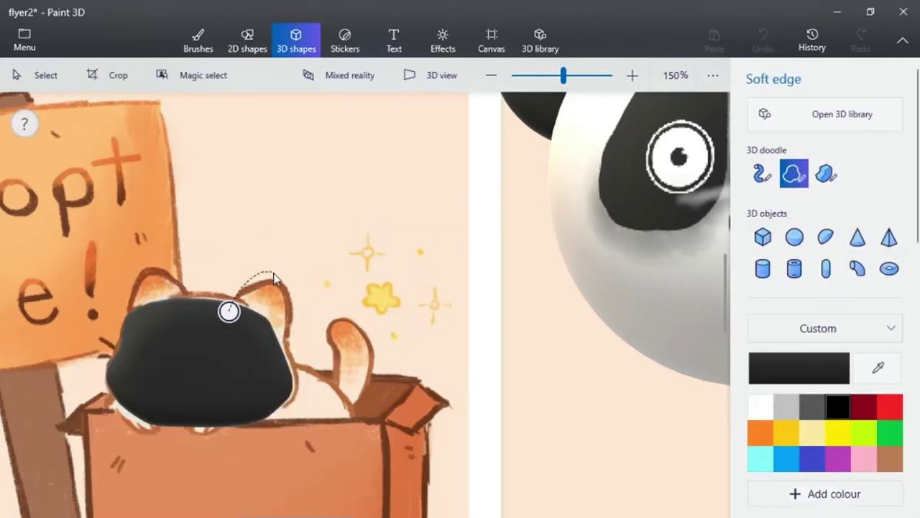
pyautogui.moveTo(232, 332); pyautogui.dragTo(228, 311)
pyautogui.click(380, 305)
pyautogui.click(795, 177)
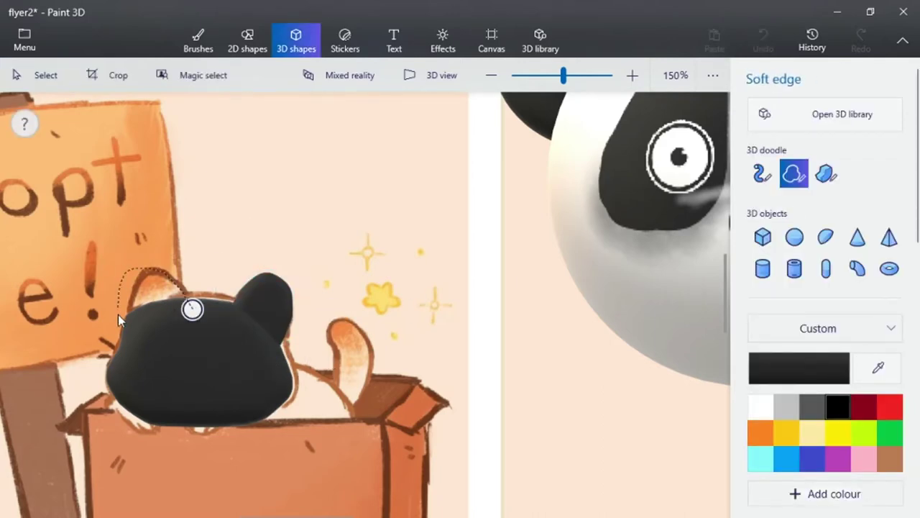
pyautogui.moveTo(171, 338); pyautogui.dragTo(193, 310)
pyautogui.click(423, 317)
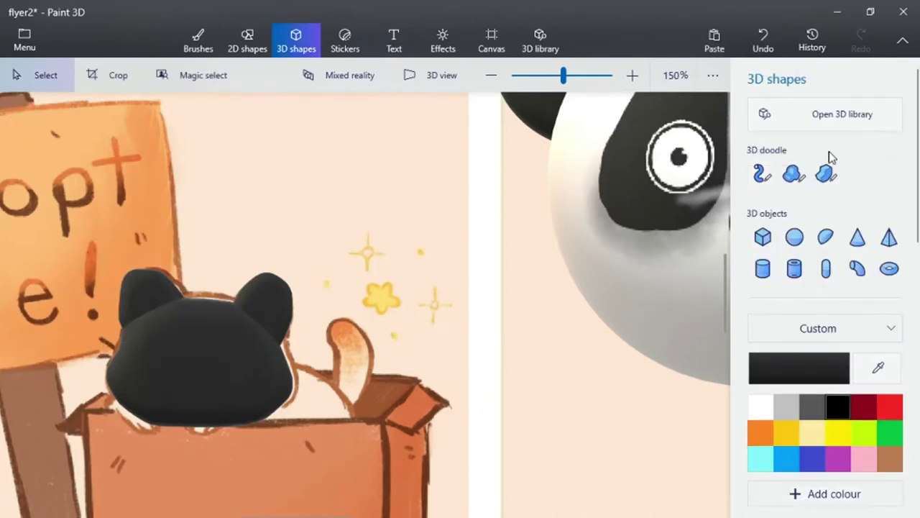
# Draw a large rounded body below the kitten's head with a black soft edge 3D doodle.
pyautogui.click(791, 177)
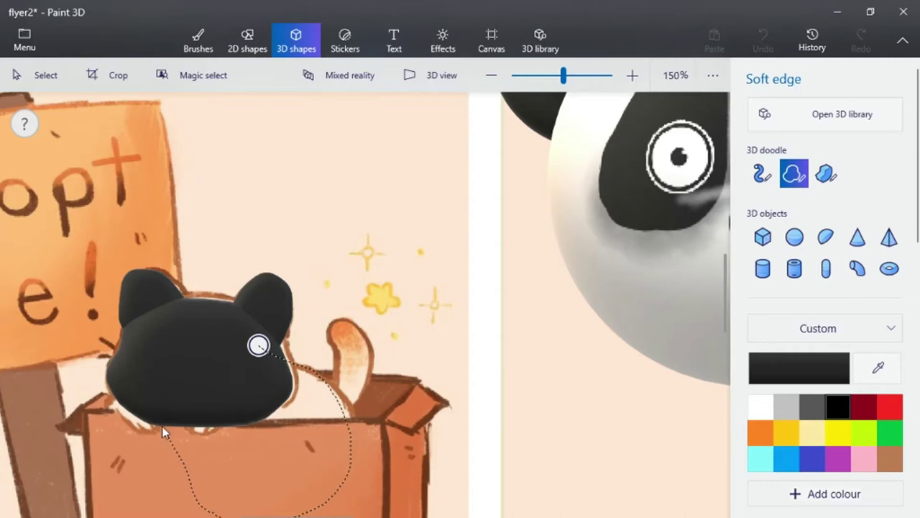
pyautogui.moveTo(258, 346); pyautogui.dragTo(253, 345)
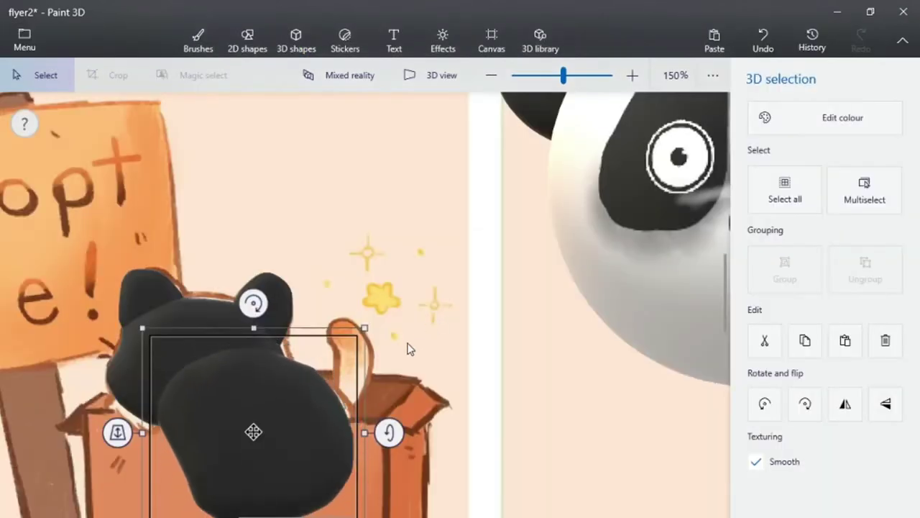
pyautogui.scroll(-1, 461, 228)
pyautogui.click(649, 244)
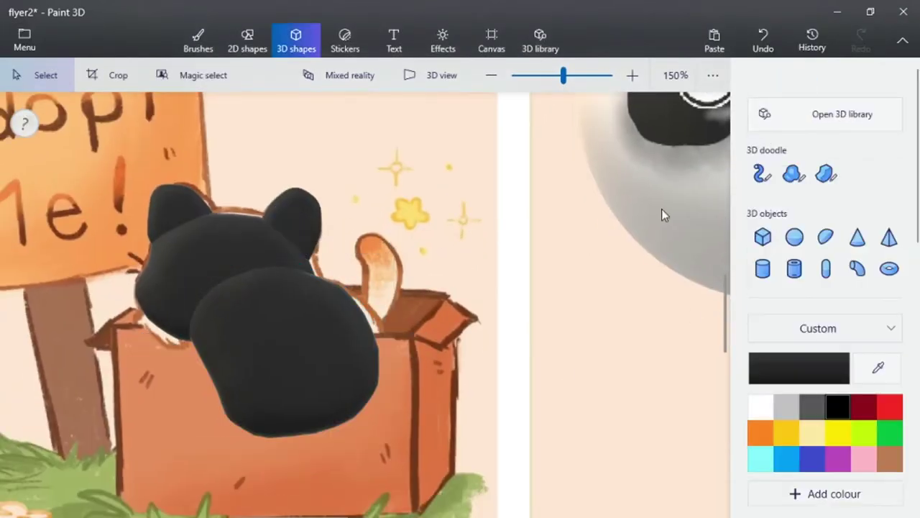
# Draw an arm and a leg on the left side of the body with black soft edge doodles.
pyautogui.click(794, 174)
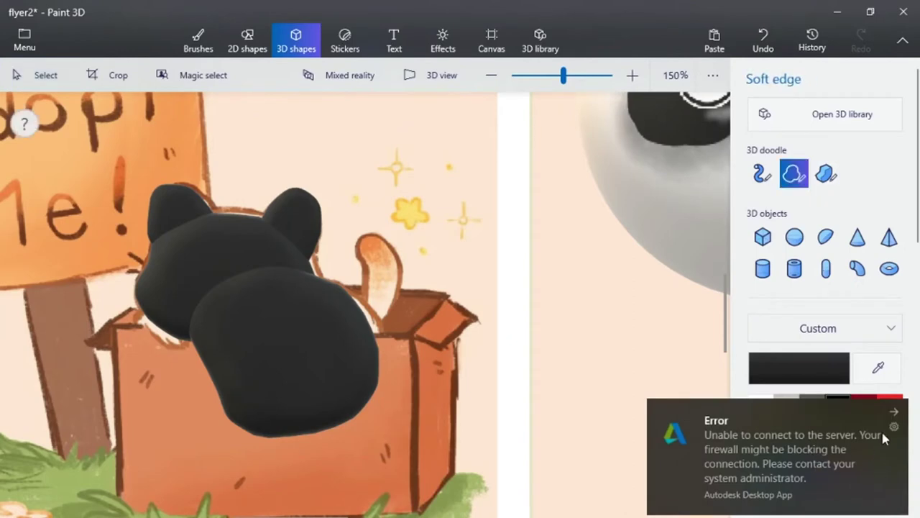
pyautogui.click(893, 415)
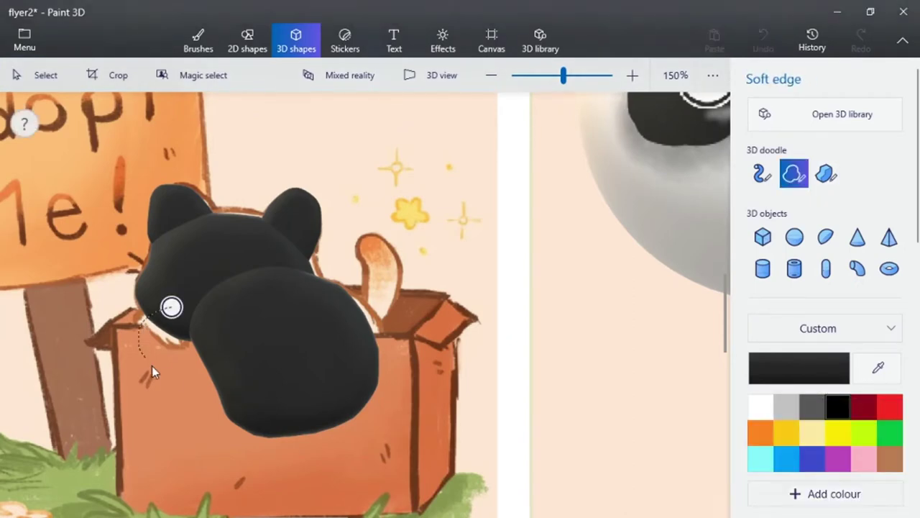
pyautogui.moveTo(172, 308); pyautogui.dragTo(169, 310)
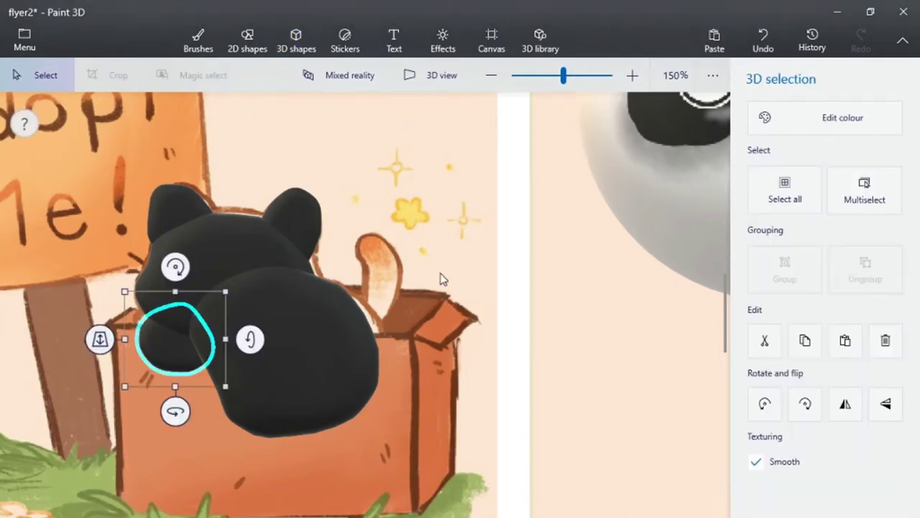
pyautogui.click(514, 341)
pyautogui.click(794, 173)
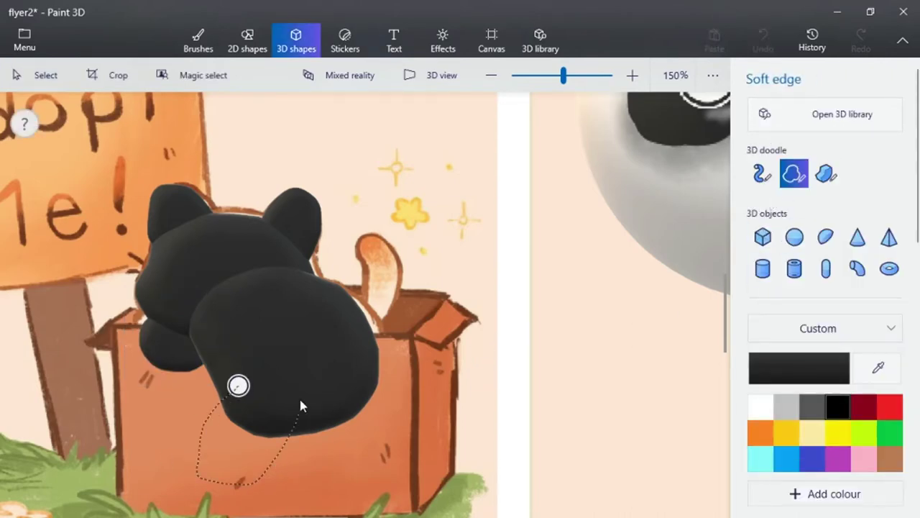
pyautogui.moveTo(301, 406); pyautogui.dragTo(238, 403)
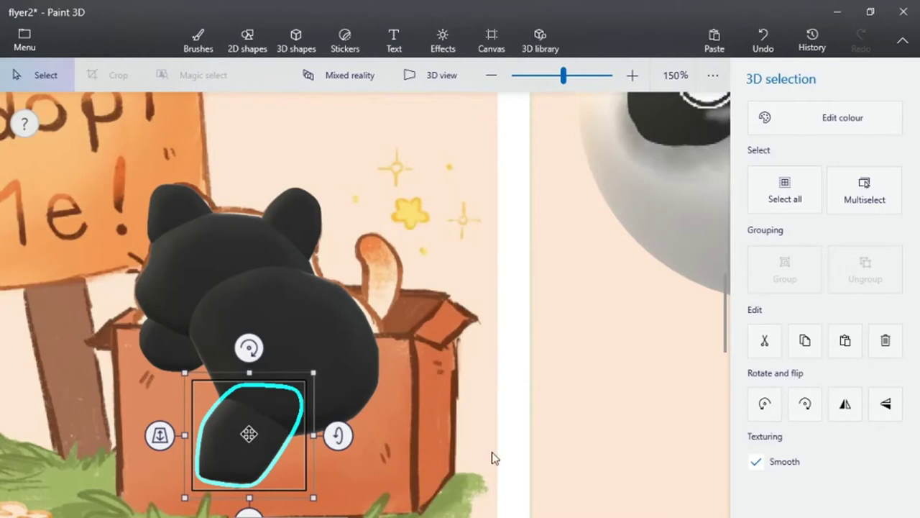
# Duplicate the arm and leg, mirror the copies horizontally, place them on the body's right side and tilt the copied arm.
pyautogui.keyDown('ctrl'); pyautogui.click(173, 356); pyautogui.keyUp('ctrl')
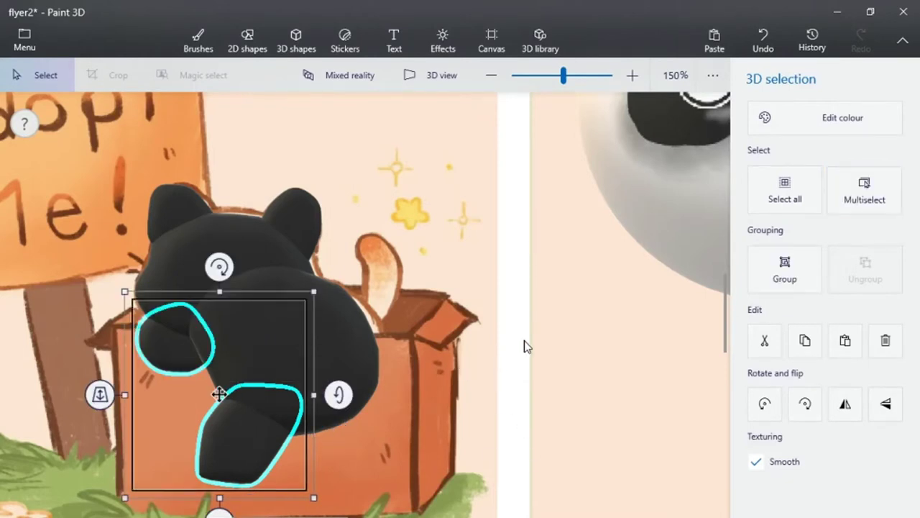
pyautogui.hotkey('ctrl', 'v')
pyautogui.click(845, 404)
pyautogui.keyDown('ctrl'); pyautogui.click(273, 352); pyautogui.keyUp('ctrl')
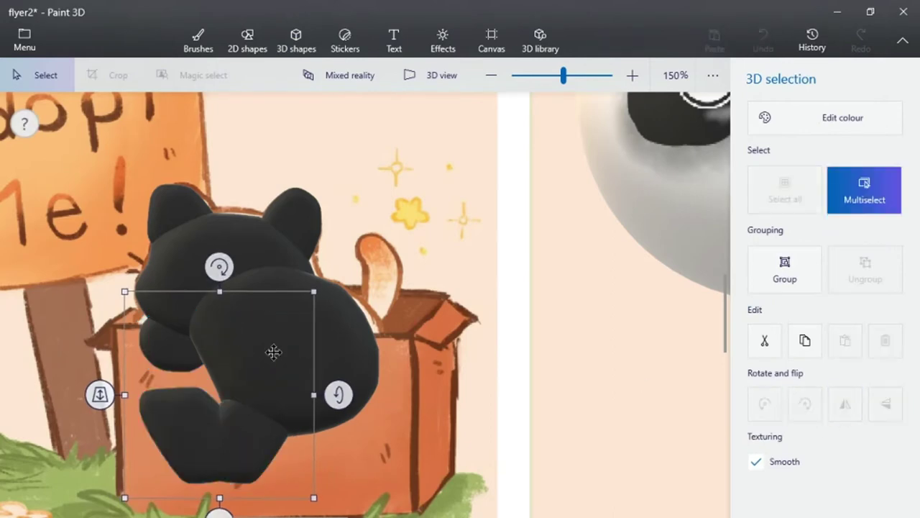
pyautogui.moveTo(273, 352); pyautogui.dragTo(446, 358)
pyautogui.moveTo(443, 350); pyautogui.dragTo(371, 316)
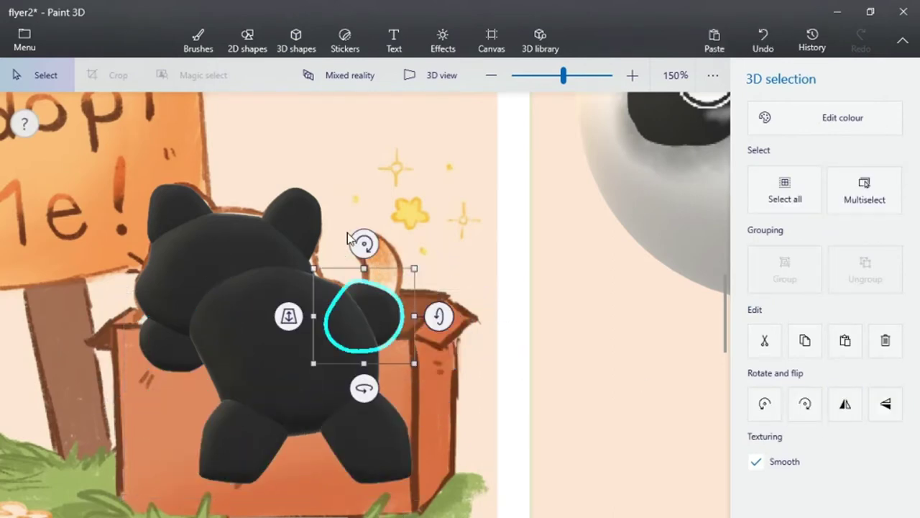
pyautogui.moveTo(348, 237)
pyautogui.mouseDown()
pyautogui.moveTo(314, 257)
pyautogui.moveTo(338, 241)
pyautogui.mouseUp()
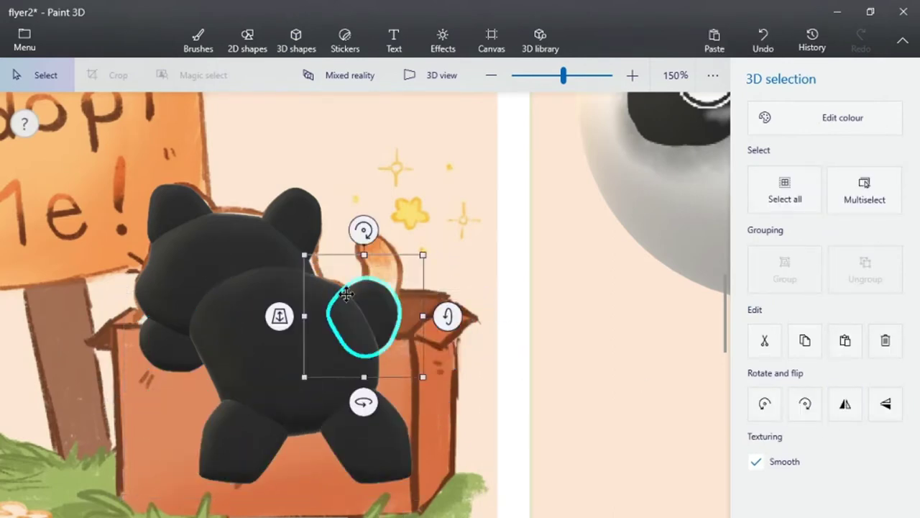
pyautogui.click(505, 287)
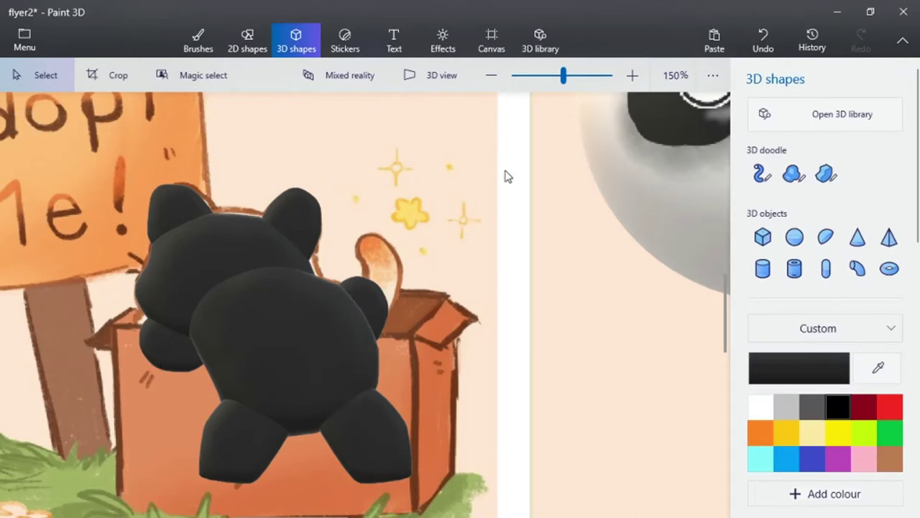
# Select all parts of the kitten figure and change their colour to white.
pyautogui.moveTo(406, 222); pyautogui.dragTo(60, 495)
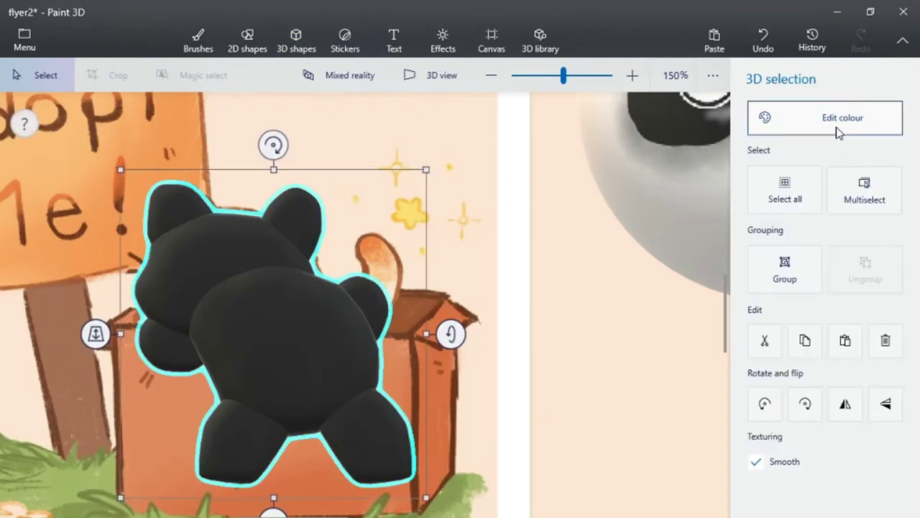
pyautogui.click(839, 133)
pyautogui.click(565, 238)
pyautogui.click(403, 220)
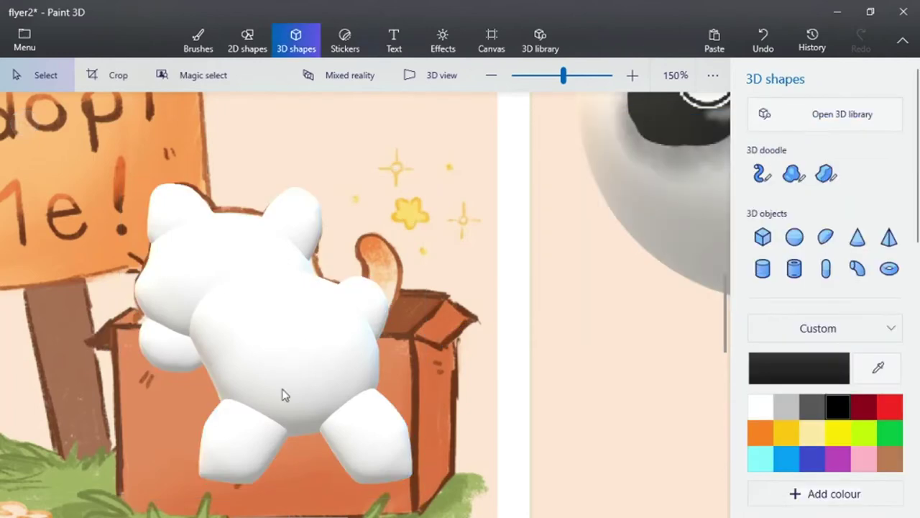
# Select the whole kitten figure, rotate it about the vertical axis to a side view and stretch its depth.
pyautogui.moveTo(482, 140); pyautogui.dragTo(231, 389)
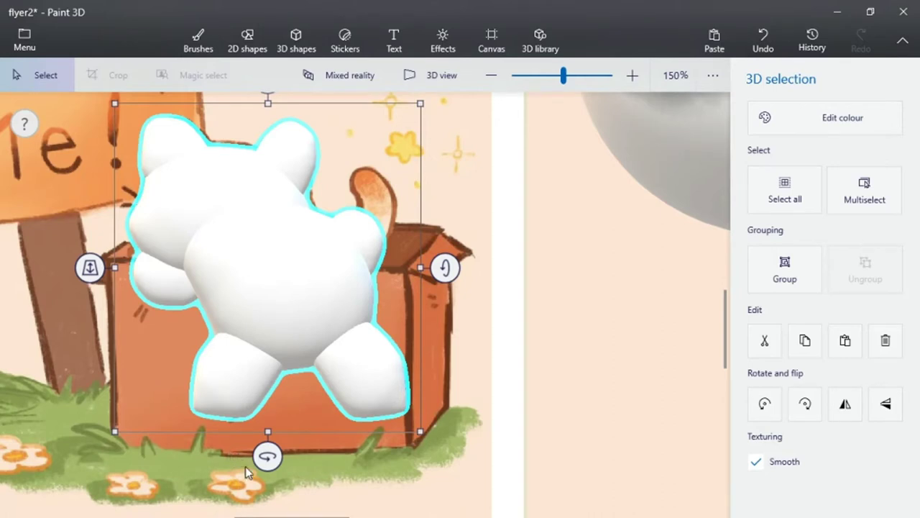
pyautogui.moveTo(307, 457); pyautogui.dragTo(398, 455)
pyautogui.moveTo(327, 268); pyautogui.dragTo(411, 269)
# Select the body alone, reduce its depth slightly and shift it closer beneath the head.
pyautogui.click(351, 303)
pyautogui.moveTo(353, 304)
pyautogui.mouseDown()
pyautogui.moveTo(310, 317)
pyautogui.moveTo(367, 295)
pyautogui.moveTo(335, 303)
pyautogui.mouseUp()
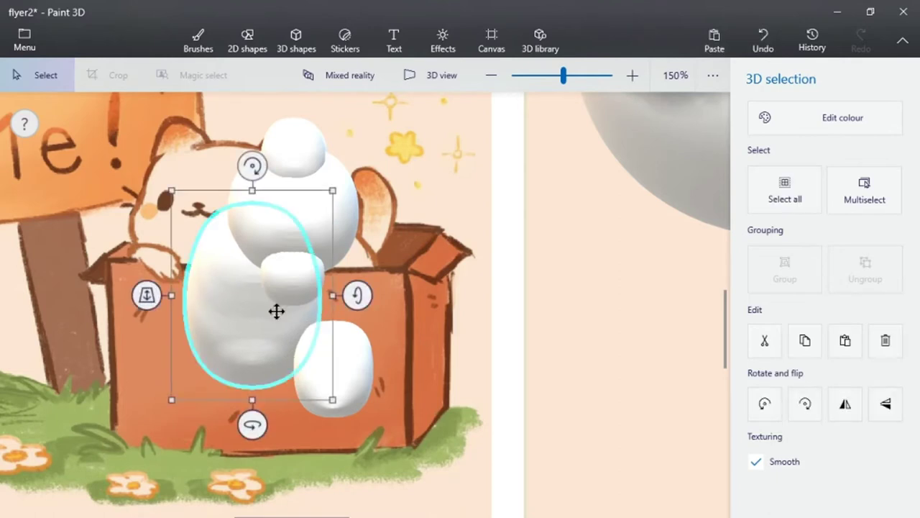
pyautogui.moveTo(279, 312); pyautogui.dragTo(292, 317)
# Select the arm in front of the body, move it lower toward the body's middle and stretch it taller.
pyautogui.moveTo(437, 217); pyautogui.dragTo(210, 358)
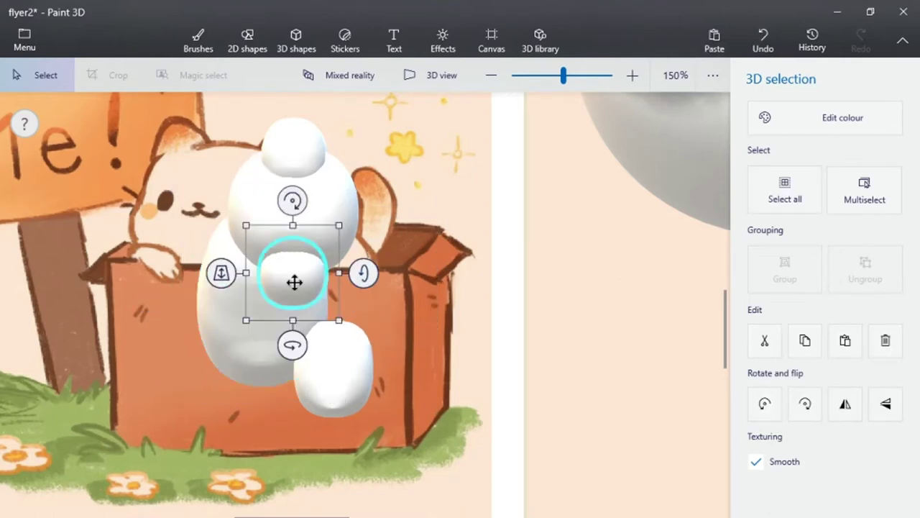
pyautogui.moveTo(285, 287); pyautogui.dragTo(264, 304)
pyautogui.moveTo(271, 337); pyautogui.dragTo(272, 377)
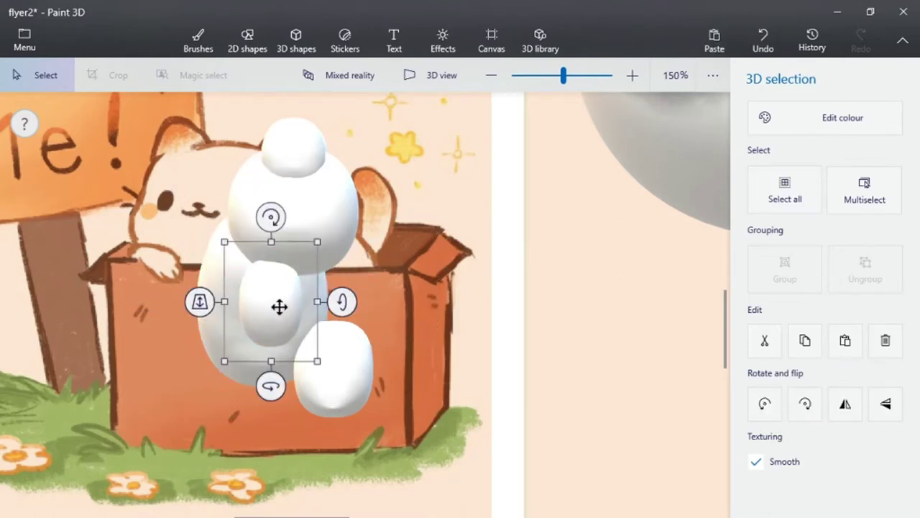
# Select both legs, move them directly under the body and widen them in the side view.
pyautogui.click(328, 376)
pyautogui.moveTo(452, 310); pyautogui.dragTo(264, 496)
pyautogui.moveTo(328, 410)
pyautogui.mouseDown()
pyautogui.moveTo(300, 426)
pyautogui.moveTo(251, 431)
pyautogui.mouseUp()
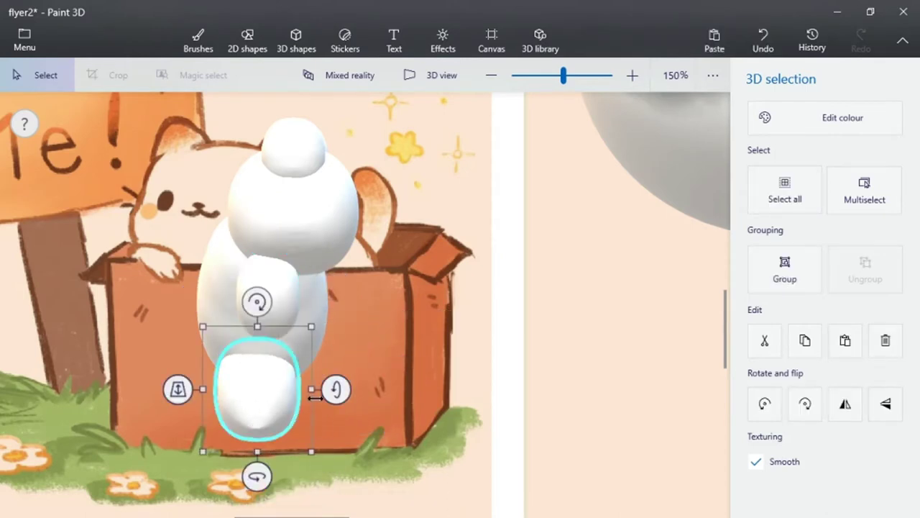
pyautogui.moveTo(312, 393); pyautogui.dragTo(325, 394)
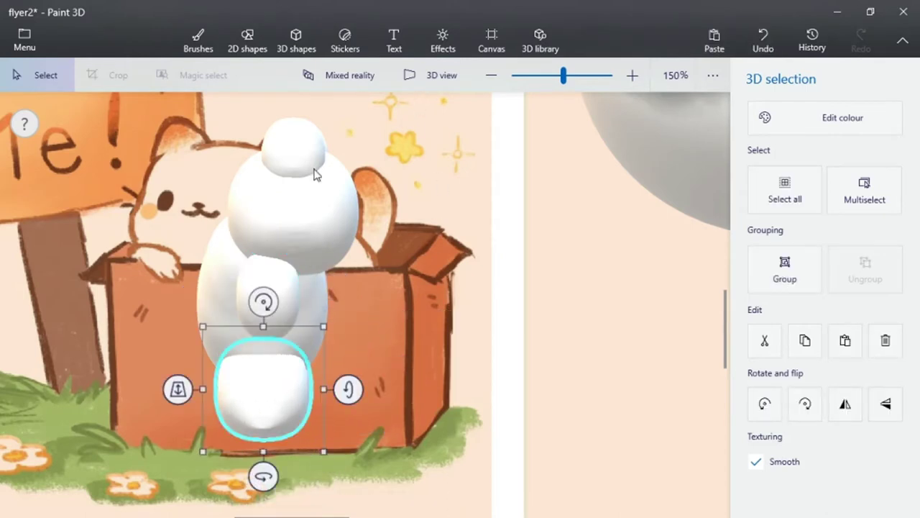
# Reduce the depth of both ears and rotate the whole kitten figure back to face the front.
pyautogui.moveTo(401, 102); pyautogui.dragTo(238, 223)
pyautogui.moveTo(344, 162); pyautogui.dragTo(300, 157)
pyautogui.scroll(1, 513, 331)
pyautogui.hotkey('ctrl', 'a')
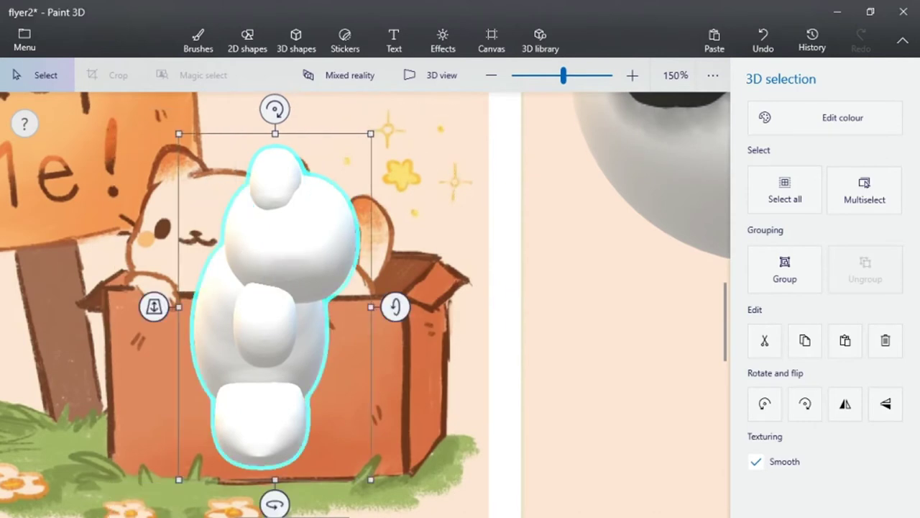
pyautogui.moveTo(274, 505); pyautogui.dragTo(199, 499)
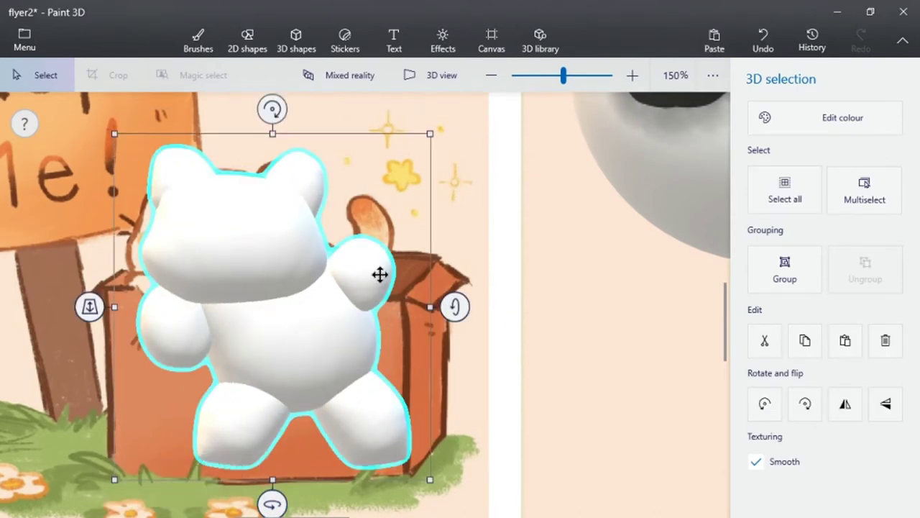
# Enlarge the raised arm beside the cat's tail, narrow it and rotate it to slant downward away from the body.
pyautogui.click(379, 273)
pyautogui.moveTo(421, 333); pyautogui.dragTo(453, 385)
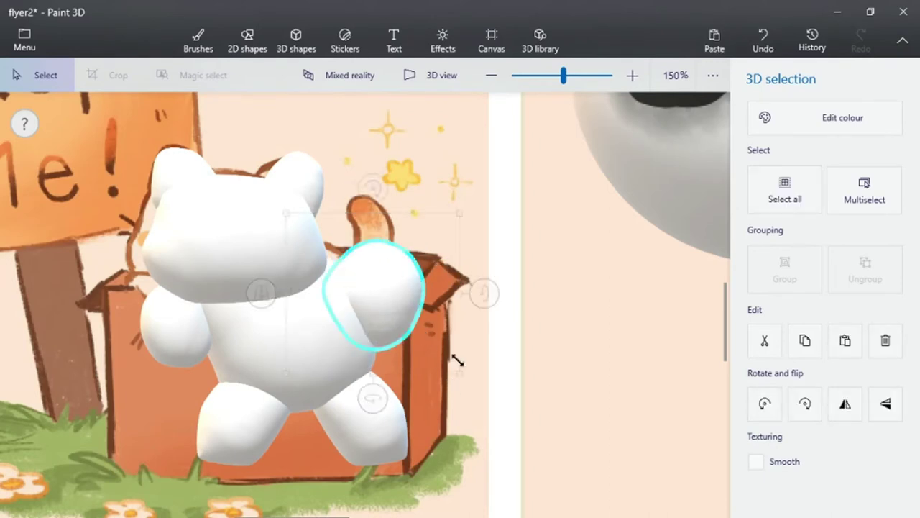
pyautogui.moveTo(463, 303); pyautogui.dragTo(432, 295)
pyautogui.moveTo(355, 192); pyautogui.dragTo(277, 259)
# Narrow the opposite arm and rotate it to angle down and outward from the shoulder.
pyautogui.click(194, 325)
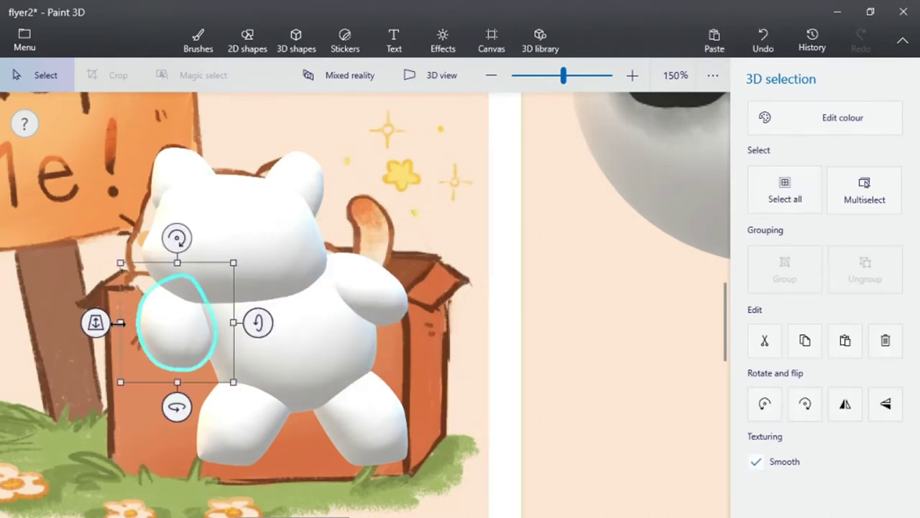
pyautogui.moveTo(121, 323); pyautogui.dragTo(141, 325)
pyautogui.moveTo(183, 255); pyautogui.dragTo(213, 262)
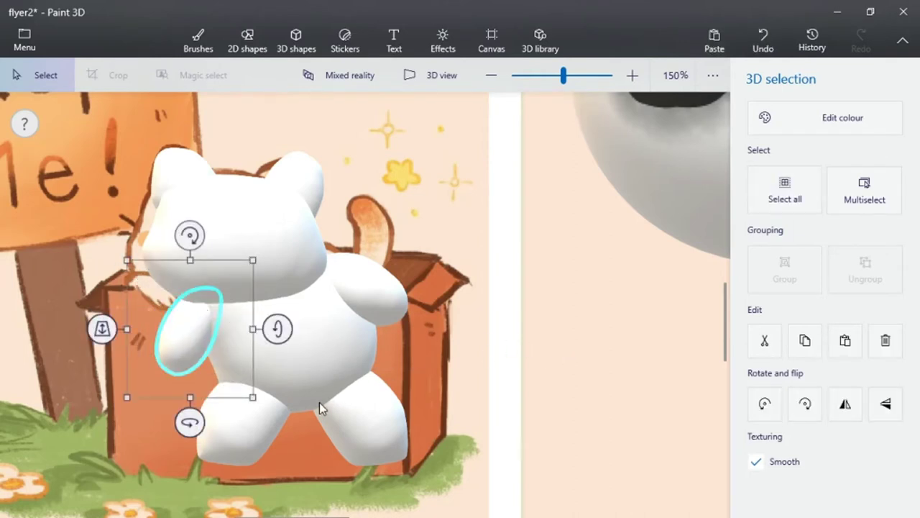
# Select both arms, both legs and both ears together and recolour them black.
pyautogui.keyDown('ctrl'); pyautogui.click(216, 441); pyautogui.keyUp('ctrl')
pyautogui.keyDown('ctrl'); pyautogui.click(369, 303); pyautogui.keyUp('ctrl')
pyautogui.keyDown('ctrl'); pyautogui.click(382, 374); pyautogui.keyUp('ctrl')
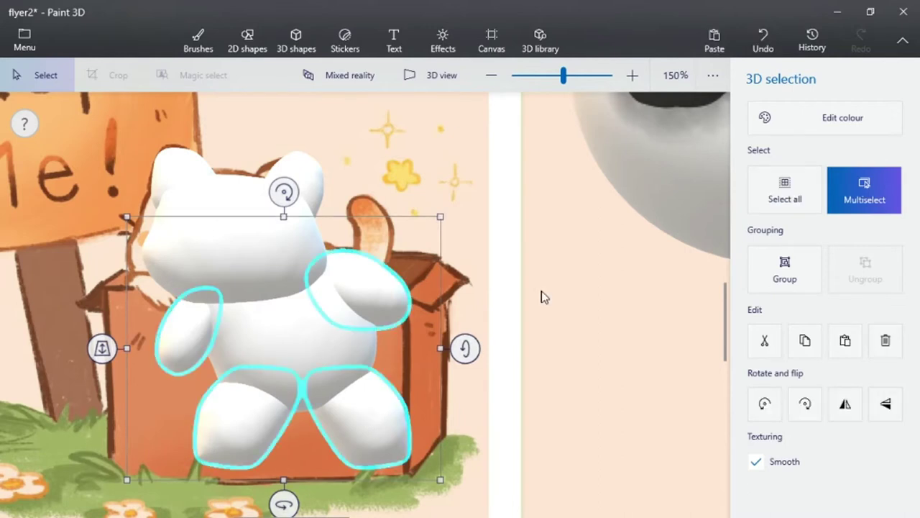
pyautogui.keyDown('ctrl'); pyautogui.click(191, 177); pyautogui.keyUp('ctrl')
pyautogui.keyDown('ctrl'); pyautogui.click(295, 168); pyautogui.keyUp('ctrl')
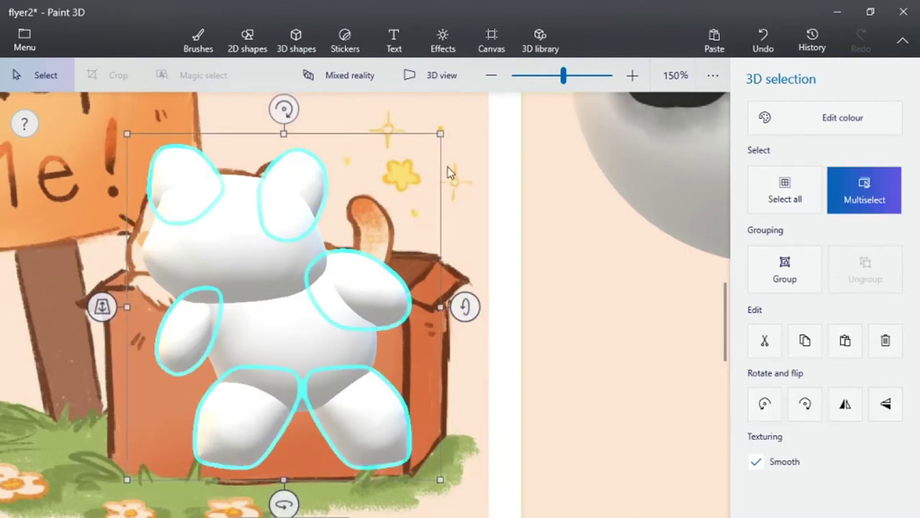
pyautogui.click(796, 115)
pyautogui.click(655, 223)
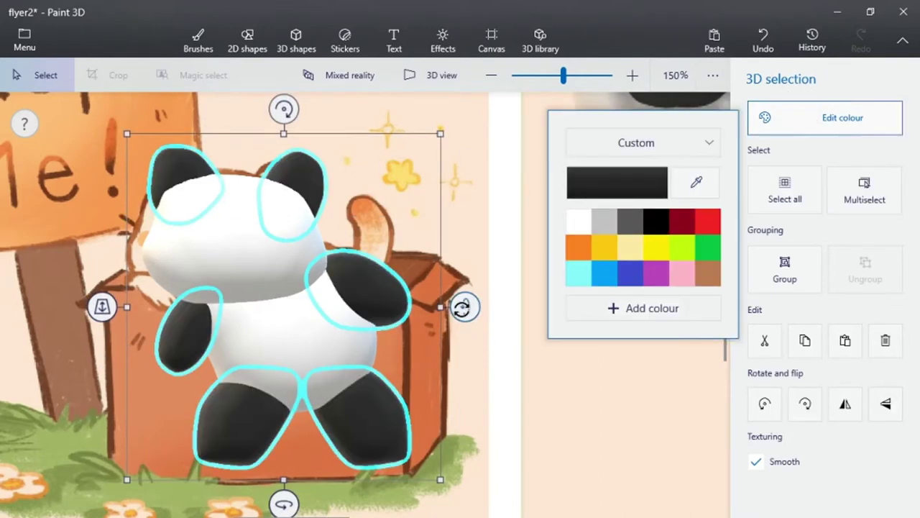
# Draw a black rounded-triangle nose as a soft edge doodle mid-face and adjust its depth so it sits on the head.
pyautogui.click(215, 249)
pyautogui.scroll(4, 215, 248)
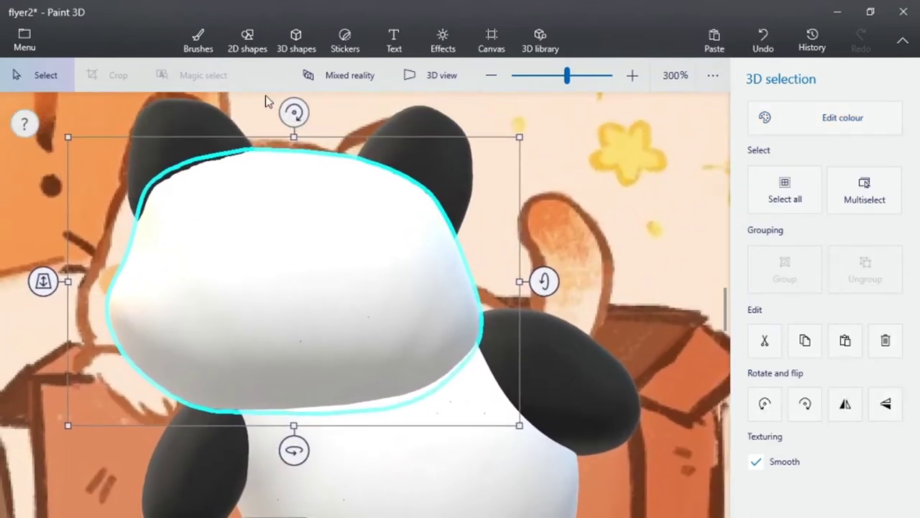
pyautogui.click(296, 39)
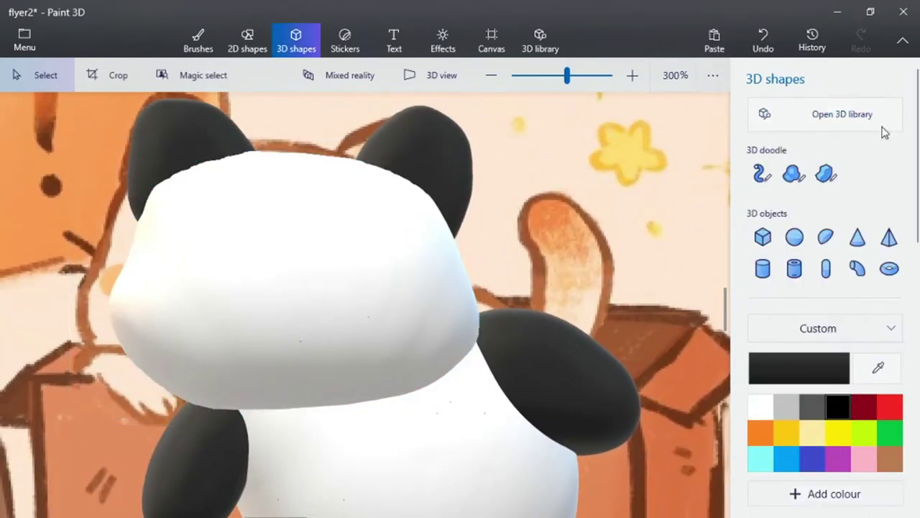
pyautogui.click(794, 174)
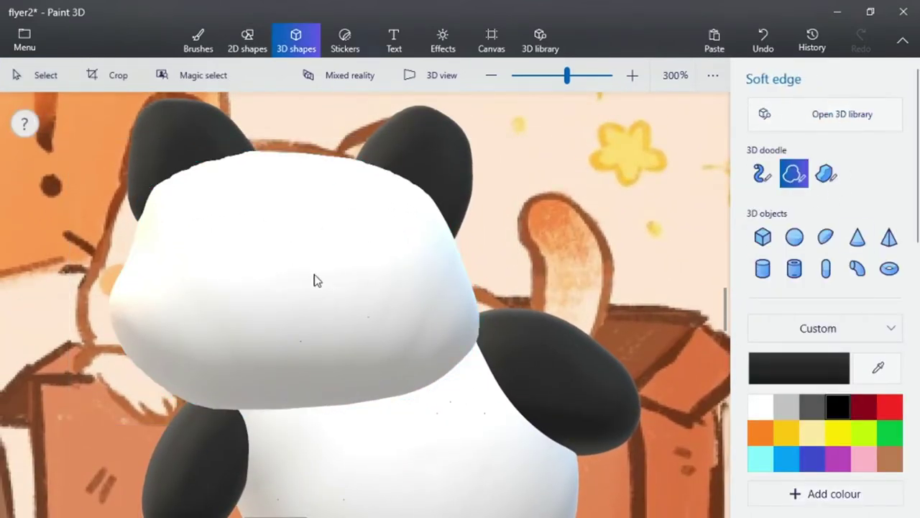
pyautogui.click(294, 266)
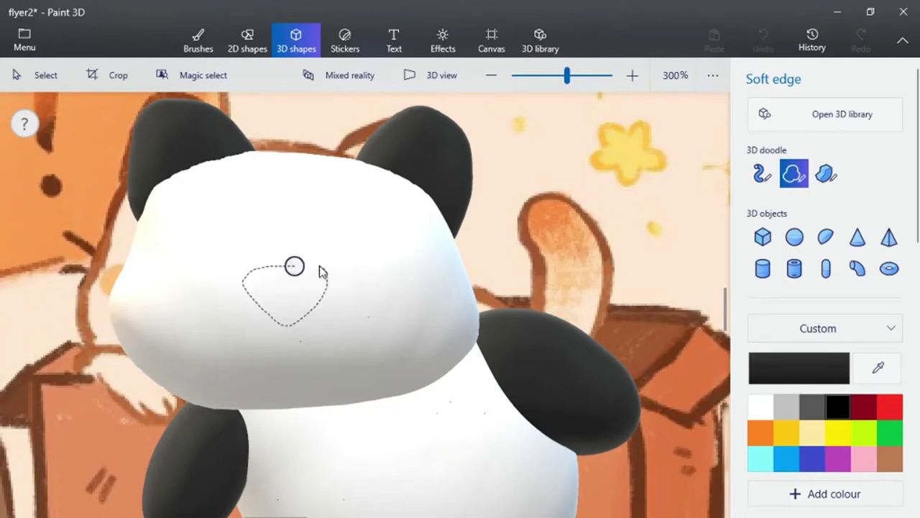
pyautogui.click(297, 267)
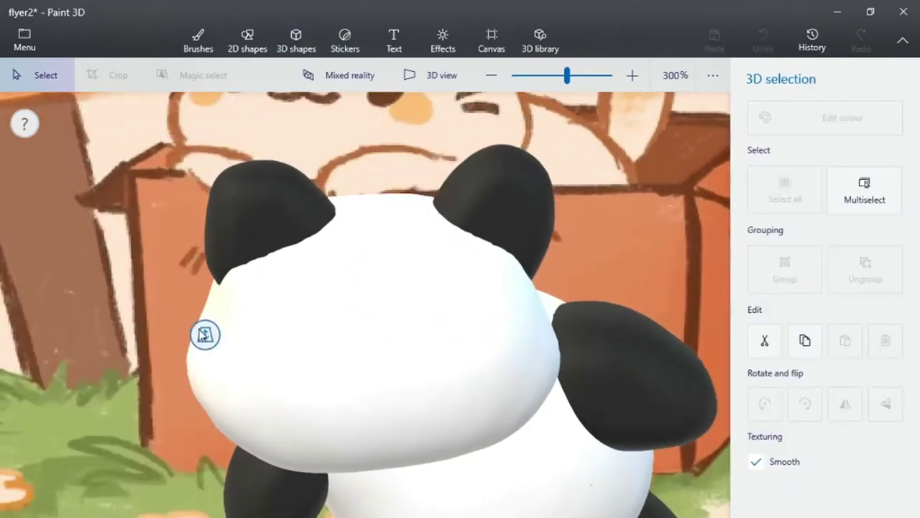
pyautogui.moveTo(200, 330); pyautogui.dragTo(180, 432)
pyautogui.click(594, 208)
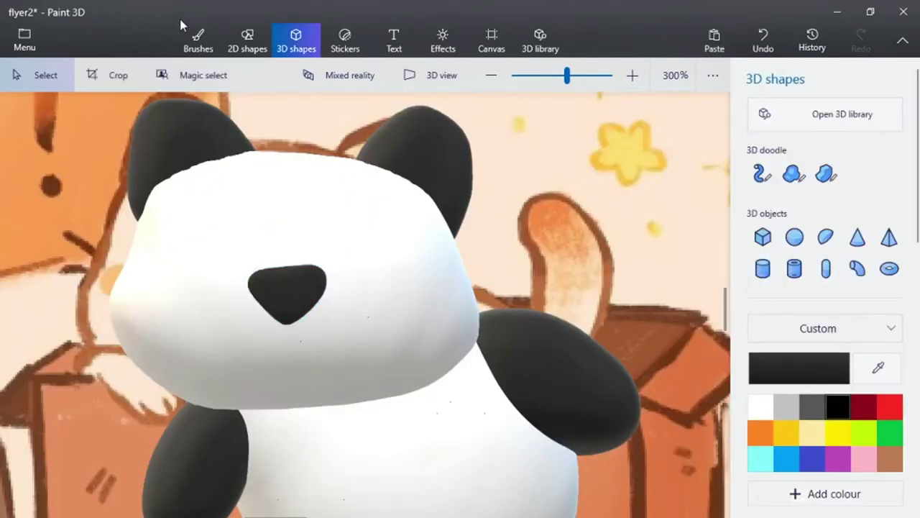
# Paint black watercolour eye patches at 53 px and 59% opacity, plus a curved mouth at 5 px and 100% opacity.
pyautogui.click(199, 40)
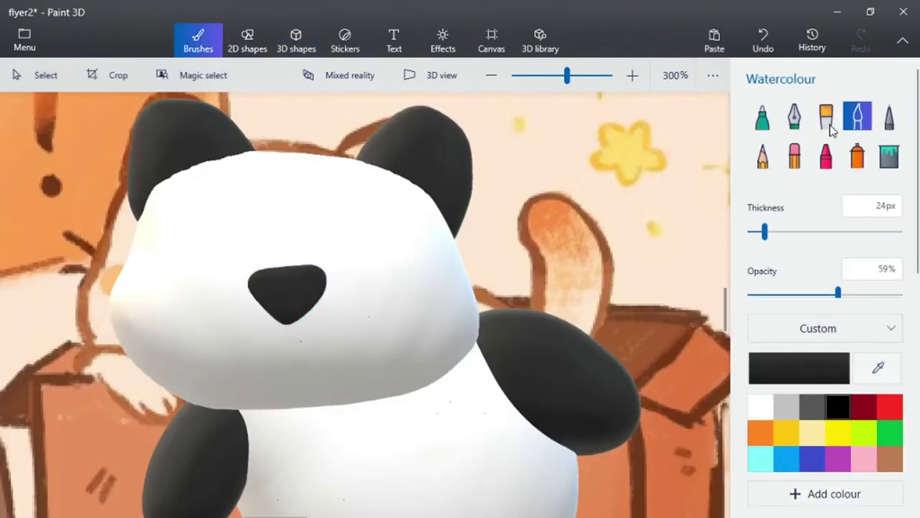
pyautogui.click(787, 231)
pyautogui.moveTo(206, 240)
pyautogui.mouseDown()
pyautogui.moveTo(201, 251)
pyautogui.moveTo(226, 199)
pyautogui.moveTo(223, 253)
pyautogui.moveTo(237, 215)
pyautogui.mouseUp()
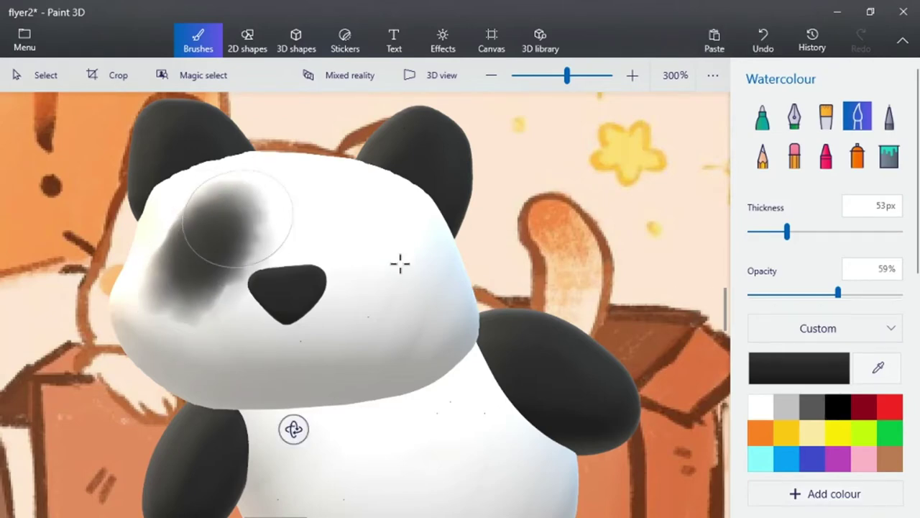
pyautogui.moveTo(398, 263)
pyautogui.mouseDown()
pyautogui.moveTo(379, 275)
pyautogui.moveTo(405, 310)
pyautogui.moveTo(343, 242)
pyautogui.moveTo(403, 240)
pyautogui.mouseUp()
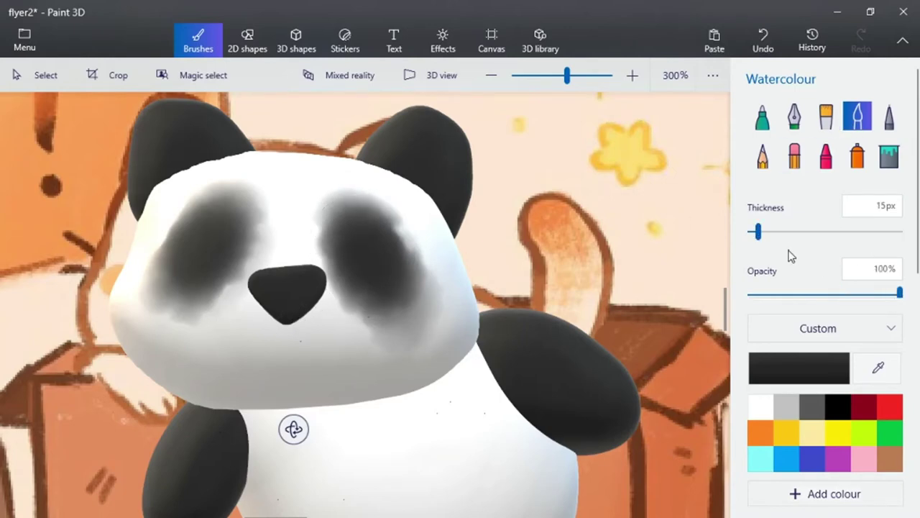
pyautogui.moveTo(762, 236); pyautogui.dragTo(753, 241)
pyautogui.moveTo(289, 354); pyautogui.dragTo(332, 326)
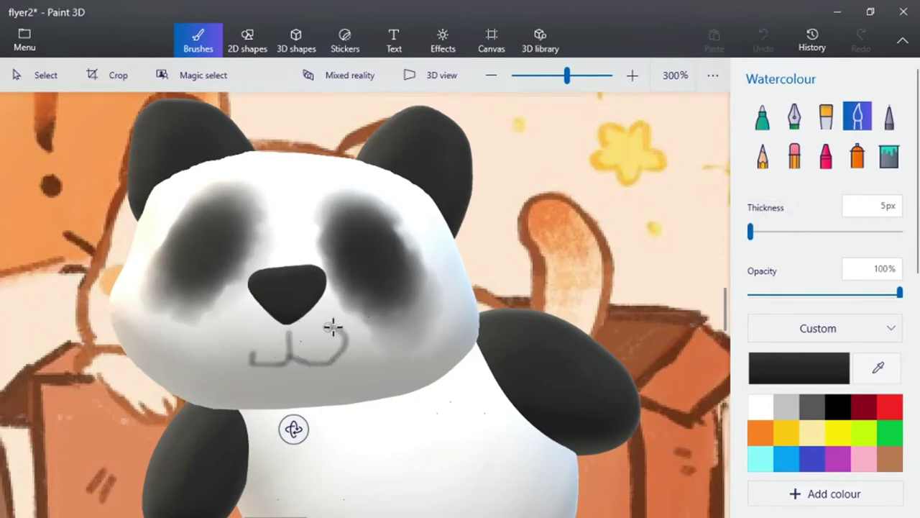
# Add a white 13 px Marker dot as the eye inside each dark patch.
pyautogui.click(765, 414)
pyautogui.click(762, 116)
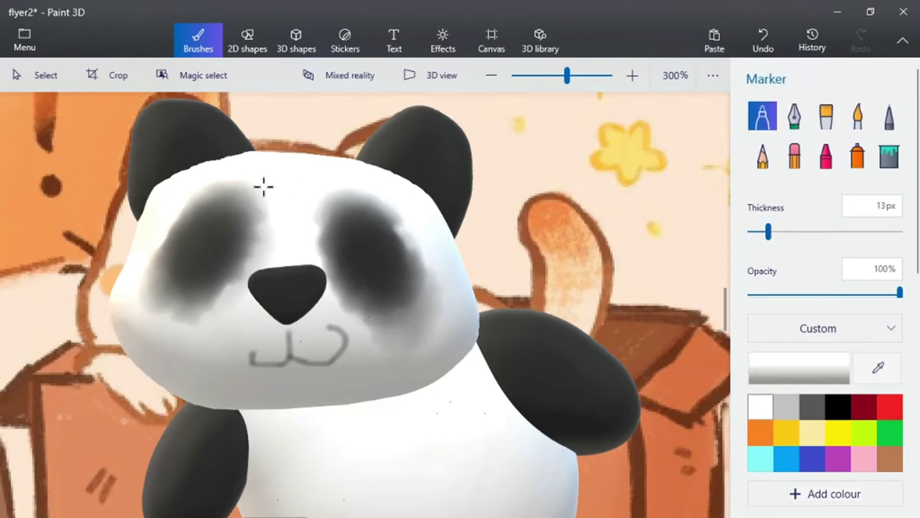
pyautogui.click(215, 238)
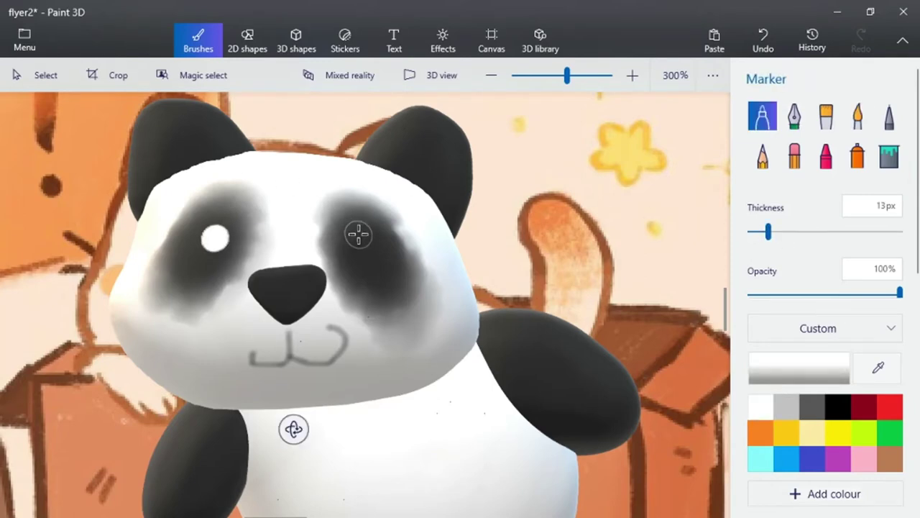
# Add a black 8 px Marker pupil low inside each white eye.
pyautogui.scroll(5, 154, 231)
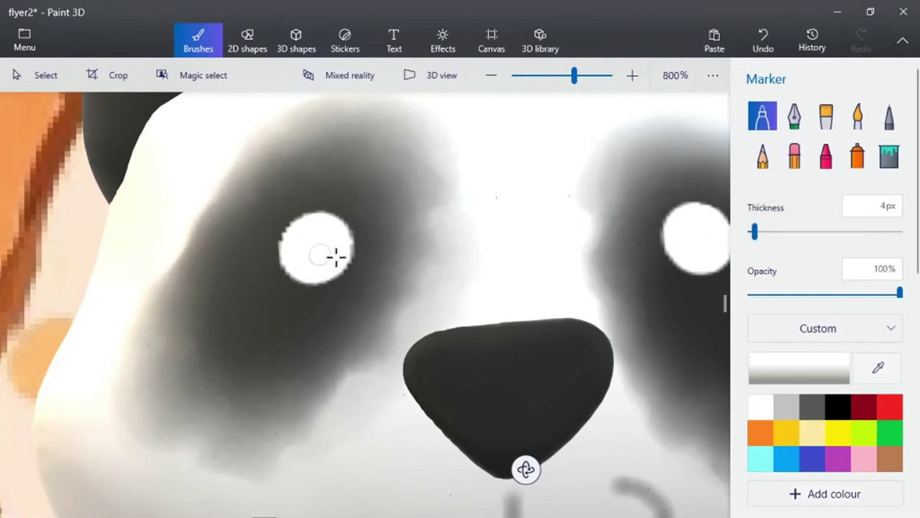
pyautogui.click(839, 410)
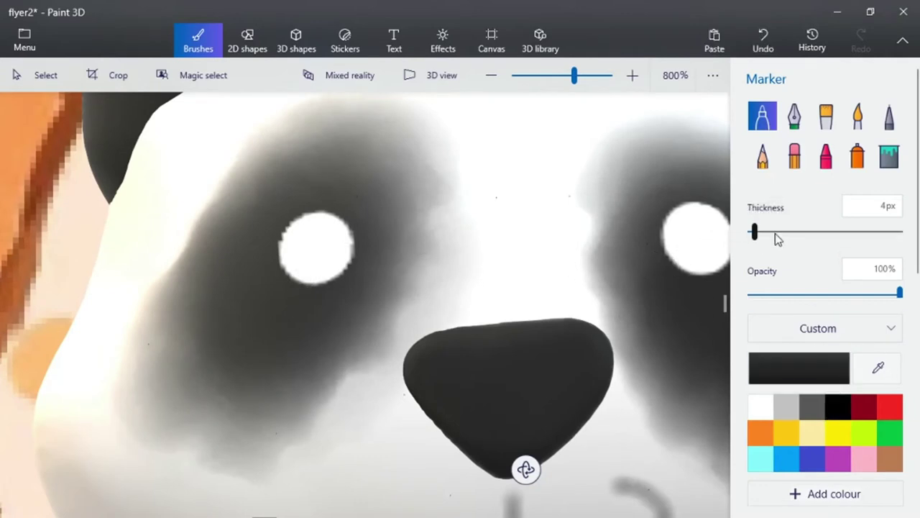
pyautogui.moveTo(754, 232); pyautogui.dragTo(761, 232)
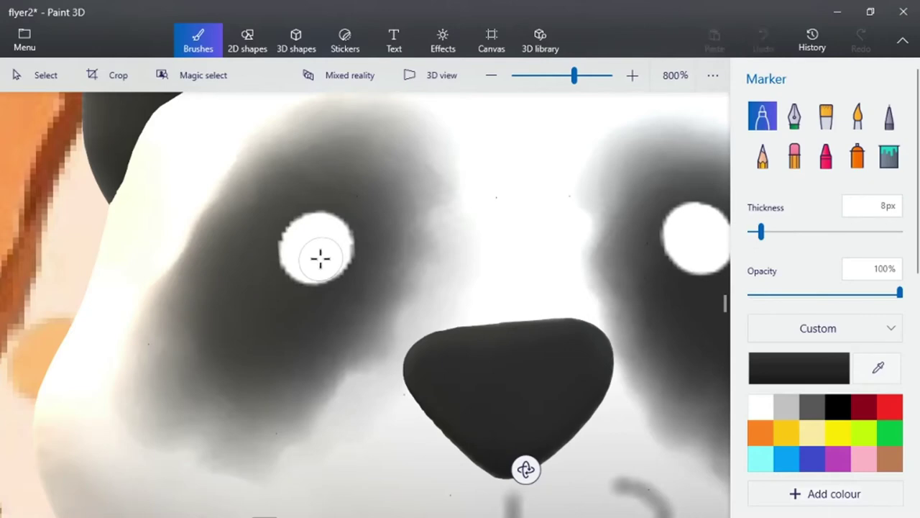
pyautogui.click(320, 258)
pyautogui.hscroll(3, 415, 280)
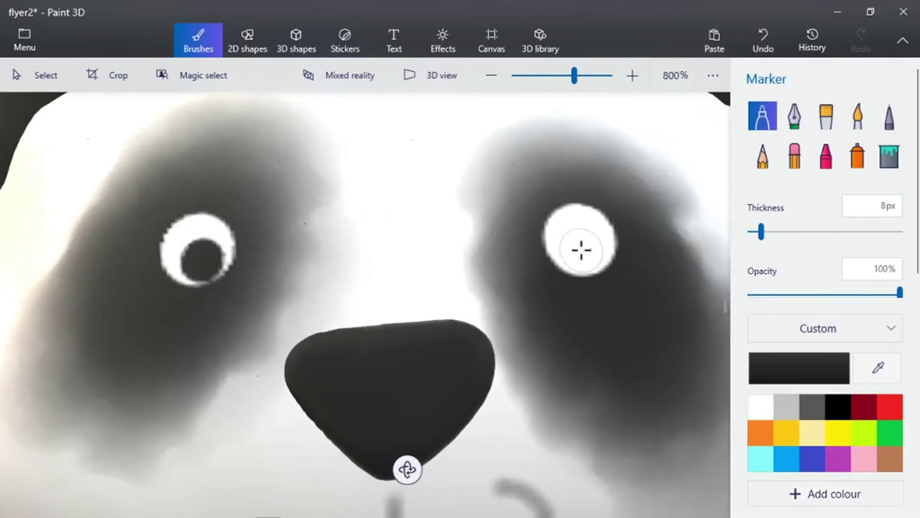
pyautogui.click(581, 249)
# Select the whole panda figure, move it onto the blank peach area beside the panda head and enlarge it.
pyautogui.keyDown('ctrl'); pyautogui.scroll(-10, 530, 272); pyautogui.keyUp('ctrl')
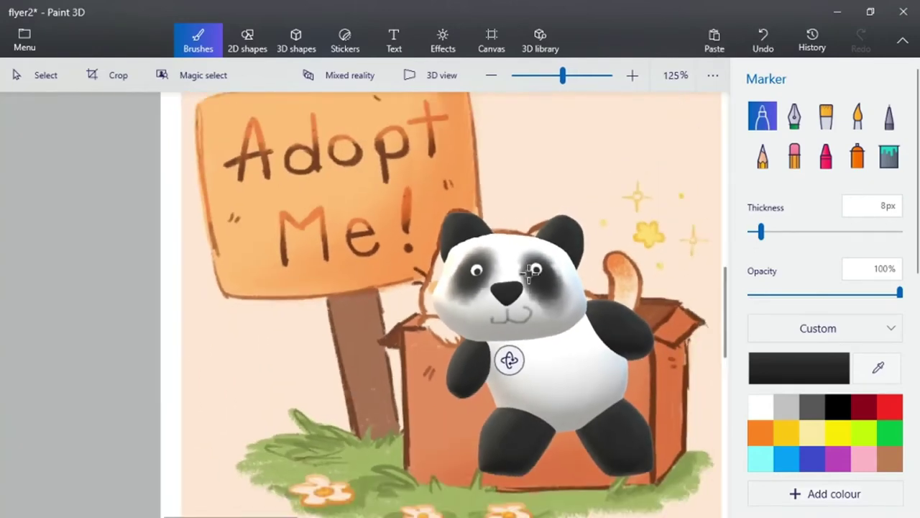
pyautogui.keyDown('ctrl'); pyautogui.scroll(-2, 532, 272); pyautogui.keyUp('ctrl')
pyautogui.click(31, 76)
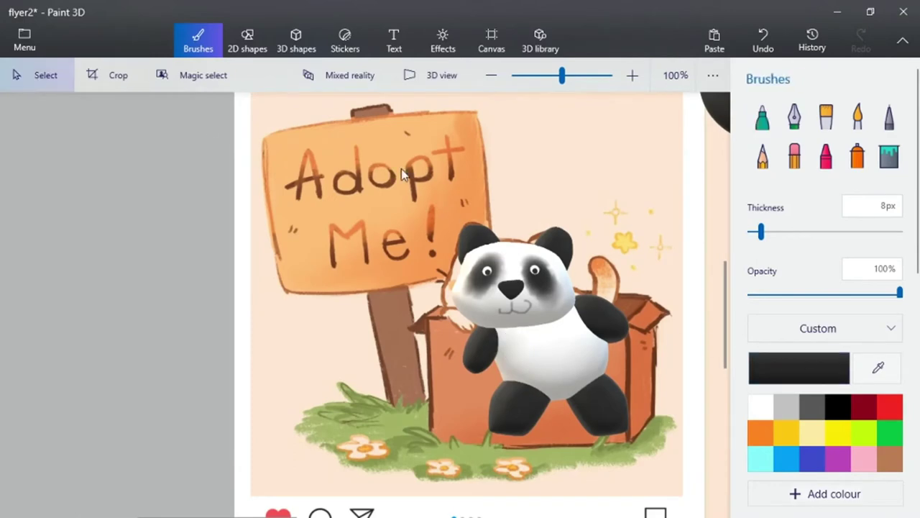
pyautogui.moveTo(402, 170); pyautogui.dragTo(915, 516)
pyautogui.moveTo(594, 328); pyautogui.dragTo(185, 339, button='middle')
pyautogui.keyDown('ctrl'); pyautogui.scroll(-1, 185, 338); pyautogui.keyUp('ctrl')
pyautogui.moveTo(193, 344); pyautogui.dragTo(609, 397)
pyautogui.moveTo(634, 283); pyautogui.dragTo(648, 354)
pyautogui.moveTo(492, 328); pyautogui.dragTo(217, 330, button='middle')
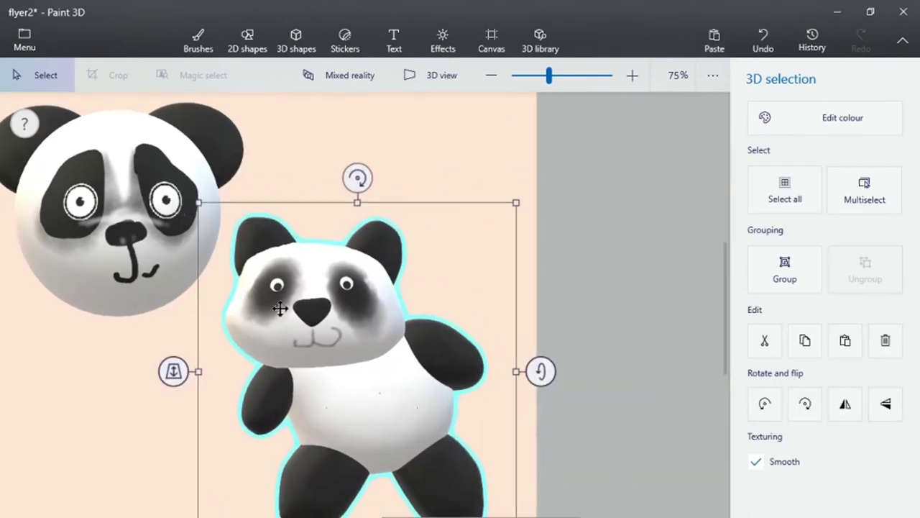
# Paint a black 146 px Watercolour shadow at 100% opacity across the upper chest beneath the head.
pyautogui.moveTo(386, 362); pyautogui.dragTo(401, 332, button='middle')
pyautogui.keyDown('ctrl'); pyautogui.scroll(1, 489, 343); pyautogui.keyUp('ctrl')
pyautogui.keyDown('ctrl'); pyautogui.scroll(2, 468, 347); pyautogui.keyUp('ctrl')
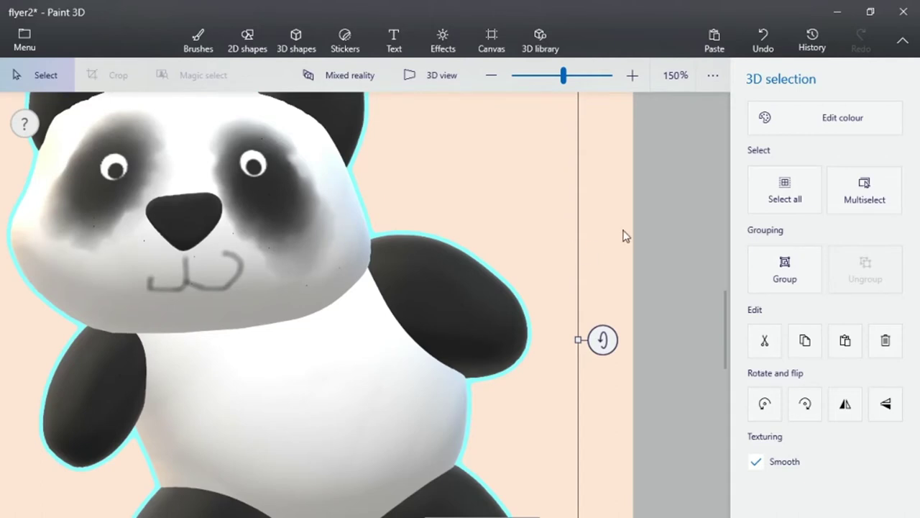
pyautogui.click(299, 41)
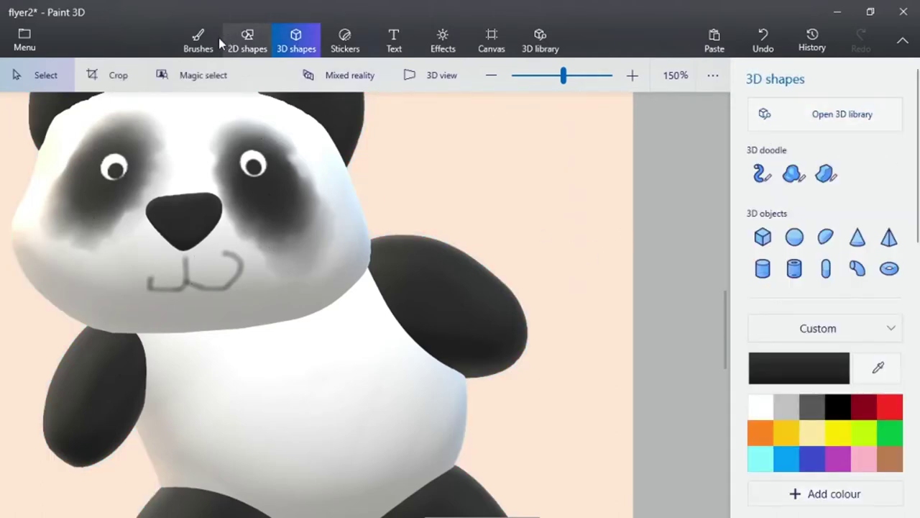
pyautogui.click(200, 40)
pyautogui.click(859, 119)
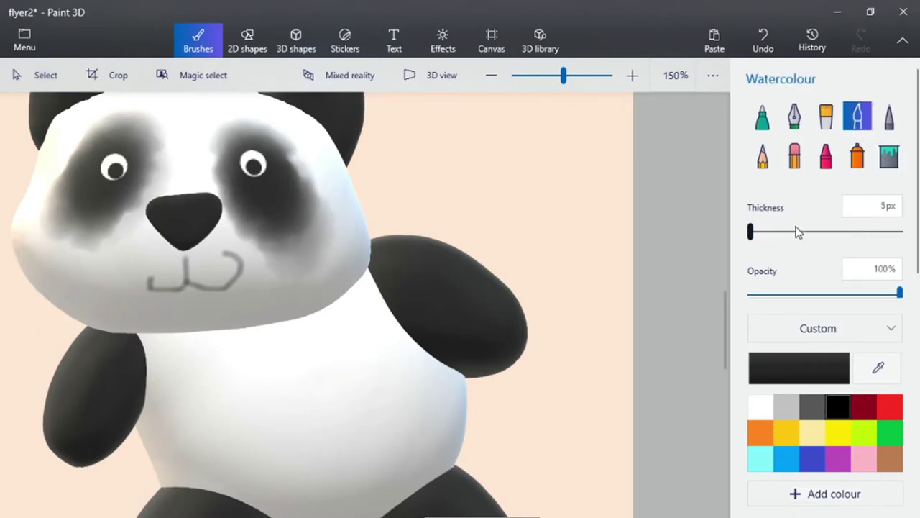
pyautogui.moveTo(158, 348)
pyautogui.mouseDown()
pyautogui.moveTo(323, 318)
pyautogui.moveTo(386, 282)
pyautogui.mouseUp()
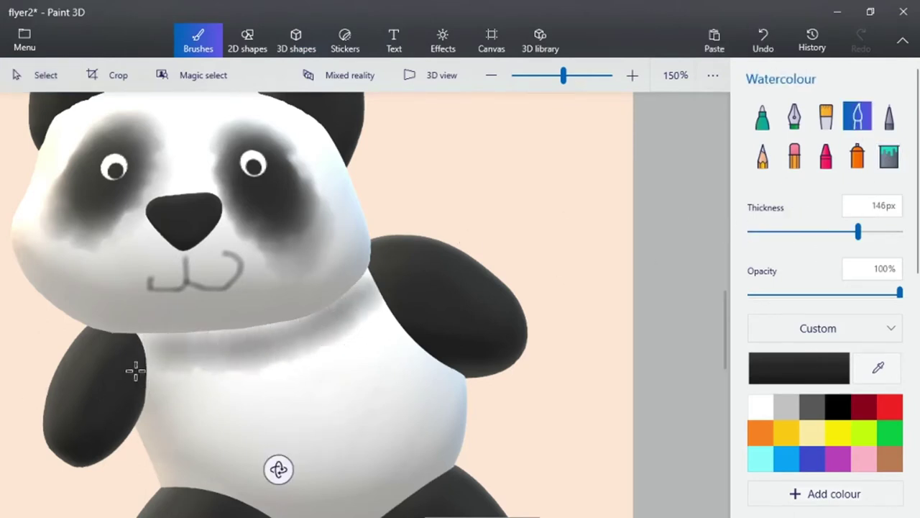
pyautogui.moveTo(135, 370)
pyautogui.mouseDown()
pyautogui.moveTo(328, 292)
pyautogui.moveTo(139, 369)
pyautogui.mouseUp()
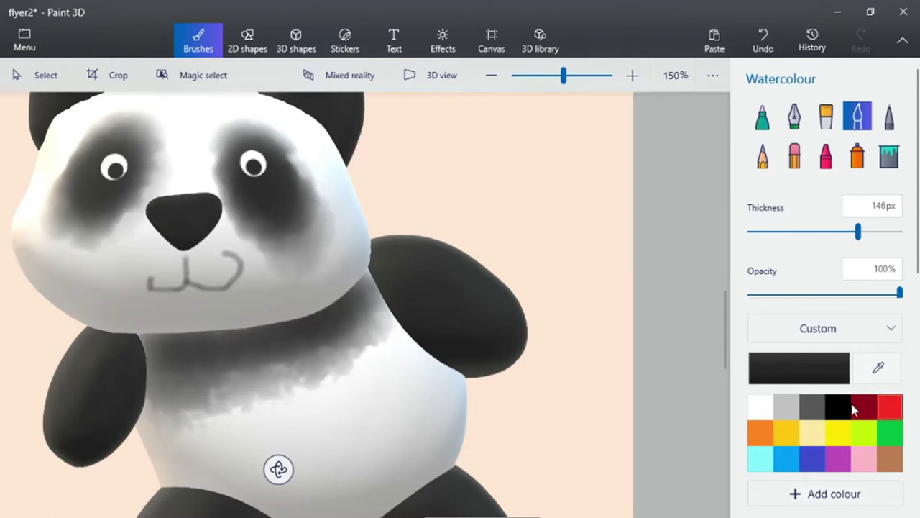
# Cover most of the chest shadow with white 146 px Watercolour, keeping only a thin dark edge under the chin.
pyautogui.click(760, 407)
pyautogui.moveTo(298, 439)
pyautogui.mouseDown()
pyautogui.moveTo(395, 312)
pyautogui.moveTo(136, 411)
pyautogui.moveTo(310, 372)
pyautogui.moveTo(388, 309)
pyautogui.mouseUp()
pyautogui.keyDown('ctrl'); pyautogui.scroll(-5, 454, 337); pyautogui.keyUp('ctrl')
pyautogui.keyDown('ctrl'); pyautogui.scroll(-4, 454, 364); pyautogui.keyUp('ctrl')
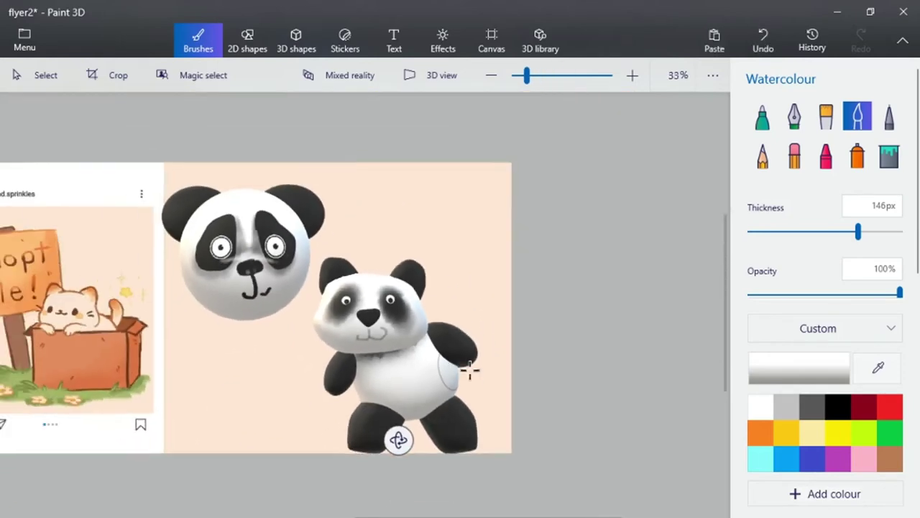
# Select the whole panda head and move it up so it overlaps the flyer's upper edge, above the panda figure.
pyautogui.keyDown('ctrl'); pyautogui.scroll(3, 522, 412); pyautogui.keyUp('ctrl')
pyautogui.keyDown('ctrl'); pyautogui.scroll(-2, 522, 412); pyautogui.keyUp('ctrl')
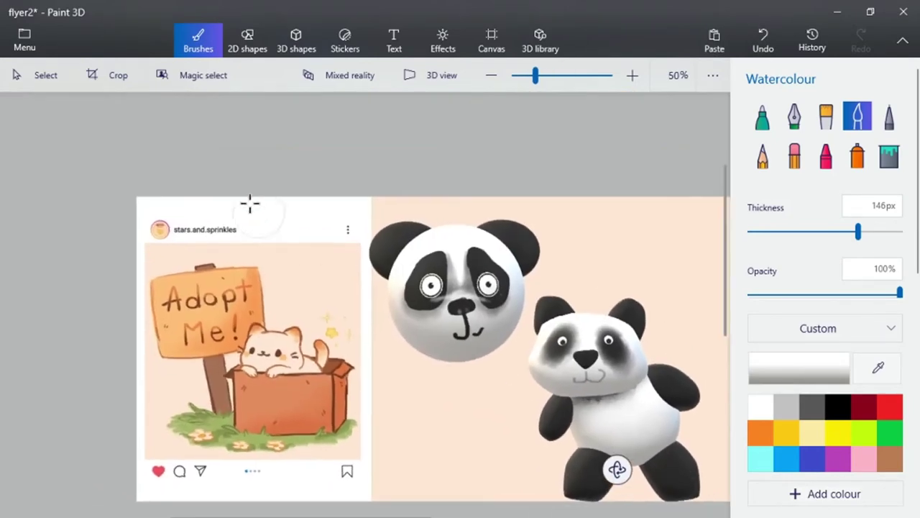
pyautogui.keyDown('ctrl'); pyautogui.scroll(1, 614, 388); pyautogui.keyUp('ctrl')
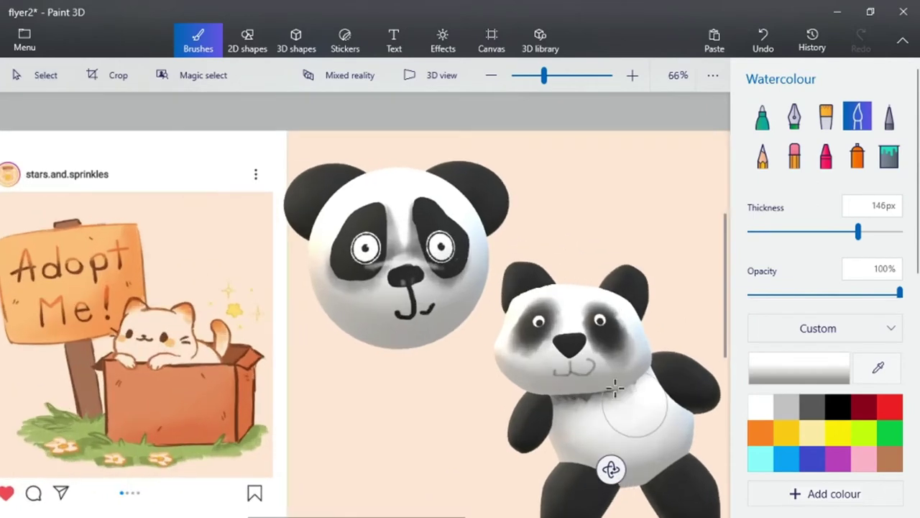
pyautogui.click(35, 74)
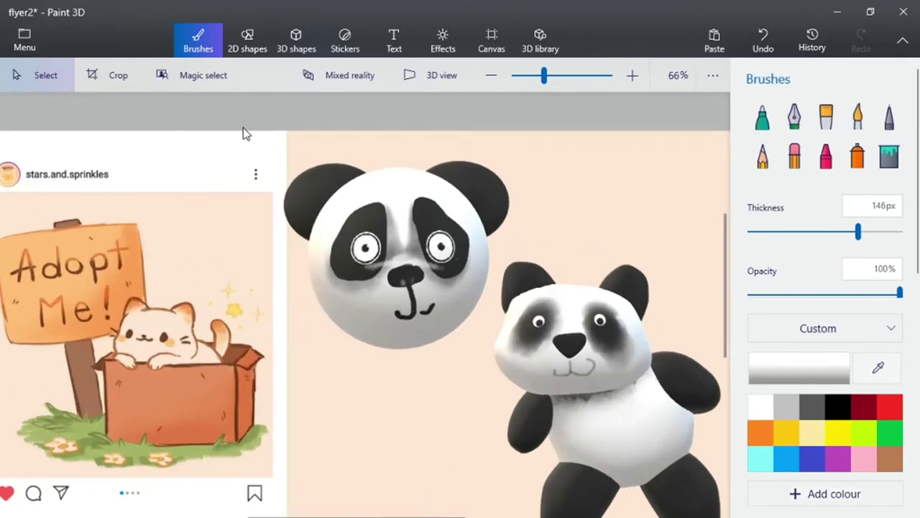
pyautogui.moveTo(243, 134); pyautogui.dragTo(532, 399)
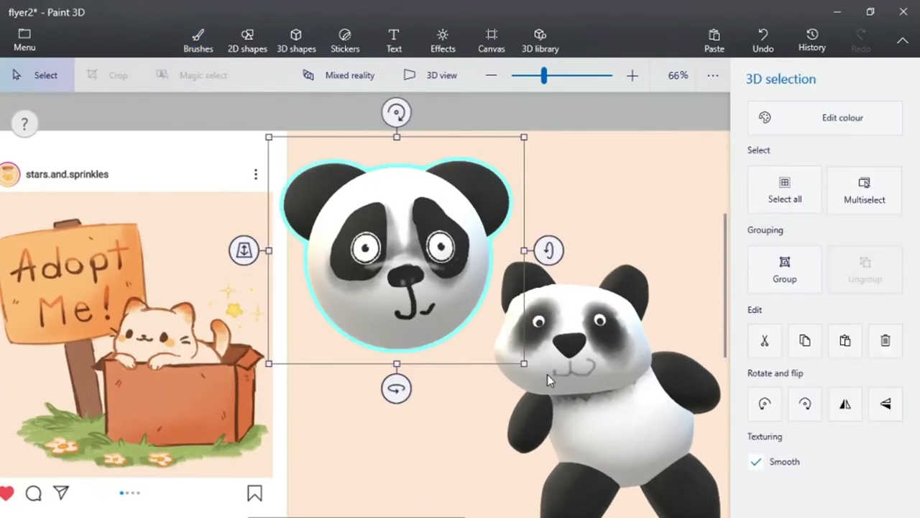
pyautogui.moveTo(380, 247); pyautogui.dragTo(410, 185)
pyautogui.scroll(1, 572, 306)
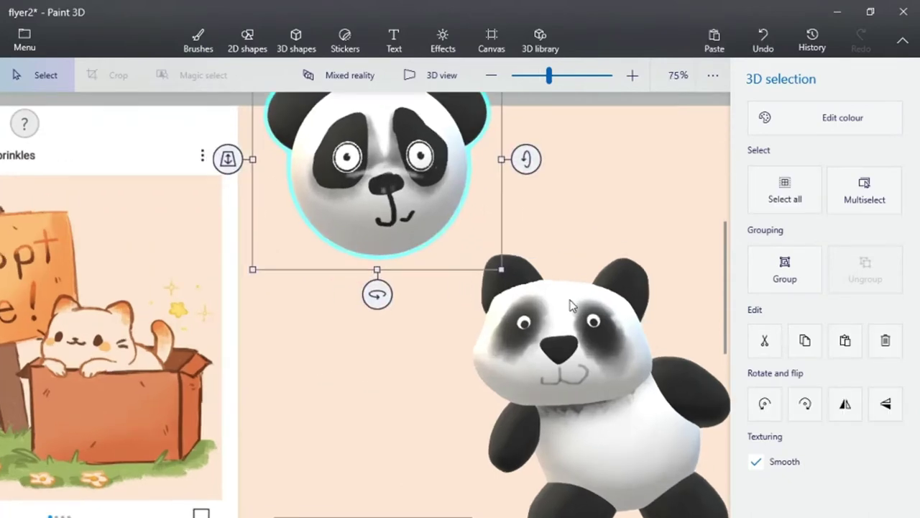
pyautogui.click(555, 184)
# Place a white 3D doughnut on the flyer below the panda head and rotate it until it lies edge-on.
pyautogui.click(296, 41)
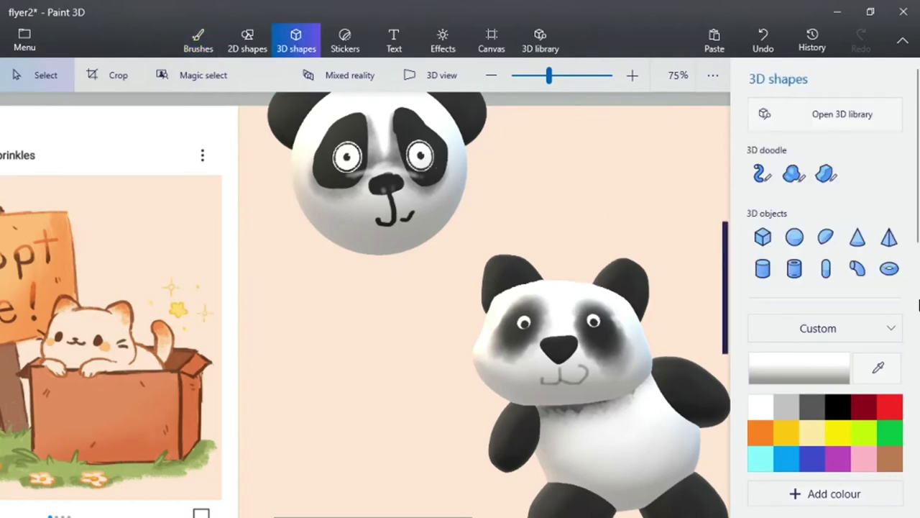
pyautogui.click(889, 269)
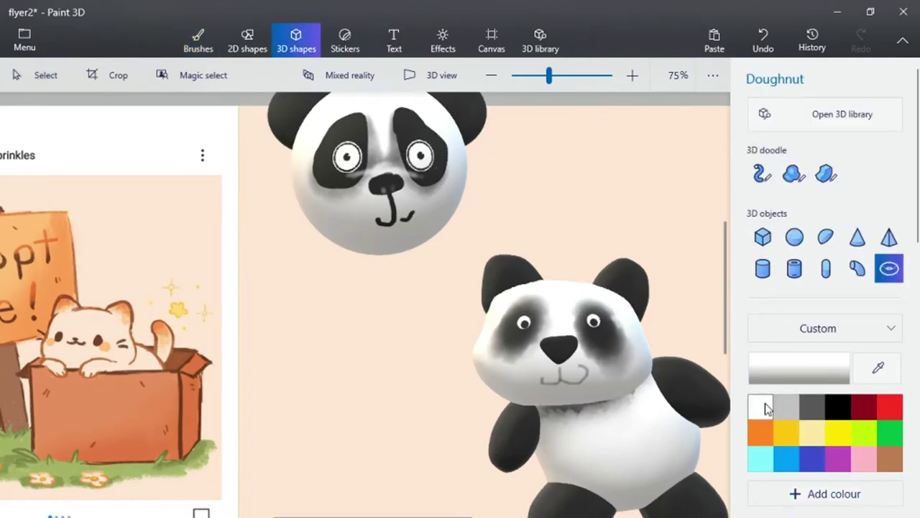
pyautogui.click(249, 318)
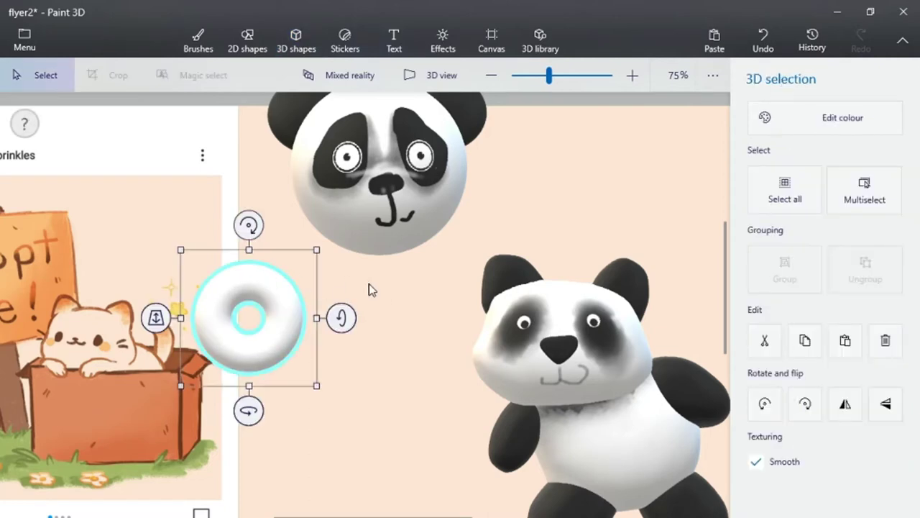
pyautogui.moveTo(332, 300); pyautogui.dragTo(302, 289)
pyautogui.moveTo(313, 290); pyautogui.dragTo(326, 262)
pyautogui.click(238, 351)
pyautogui.click(476, 307)
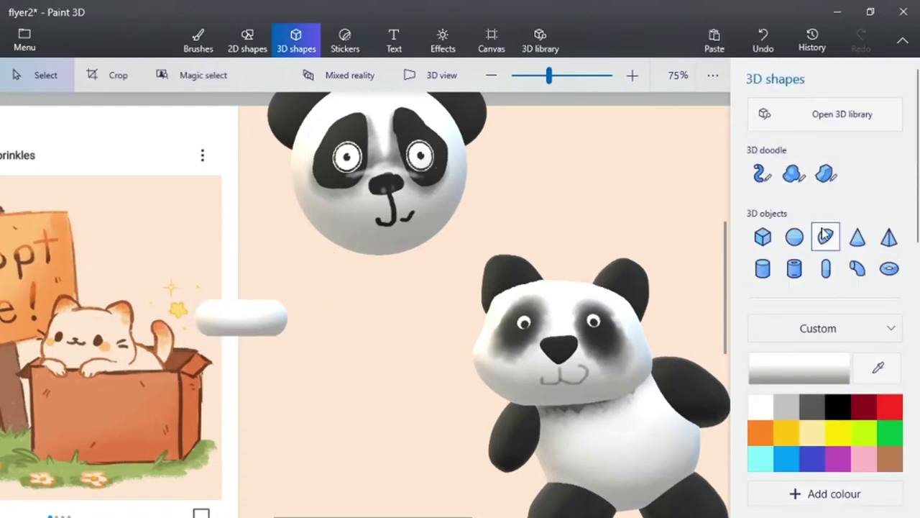
# Add a white 3D cone standing on the doughnut and make it narrower to form a balloon knot.
pyautogui.click(857, 238)
pyautogui.click(246, 309)
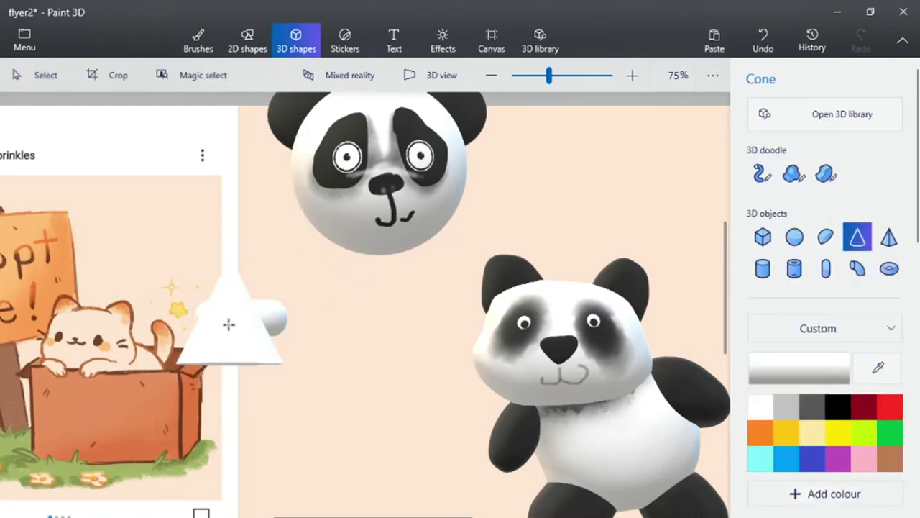
pyautogui.moveTo(235, 328); pyautogui.dragTo(247, 280)
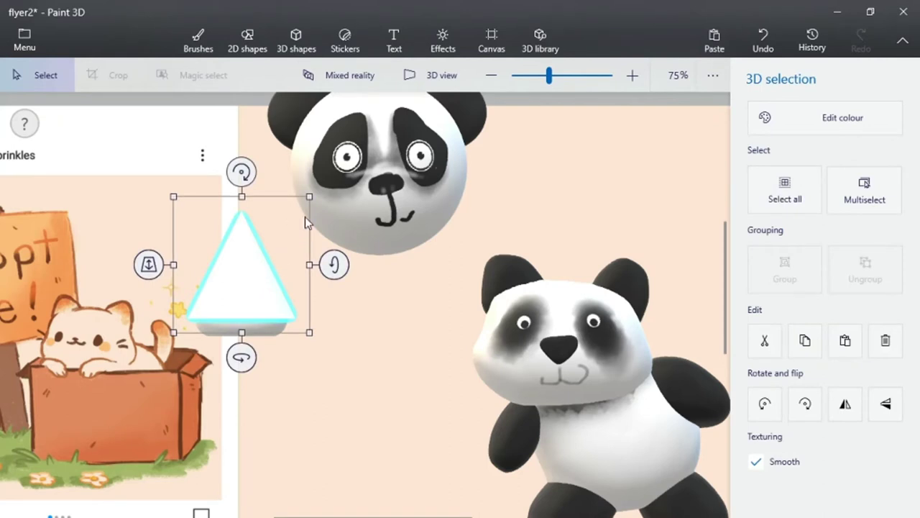
pyautogui.moveTo(312, 204); pyautogui.dragTo(293, 207)
# Select the cone and doughnut together, shrink them to a small knot just under the panda head and tilt them slightly.
pyautogui.keyDown('ctrl'); pyautogui.click(263, 323); pyautogui.keyUp('ctrl')
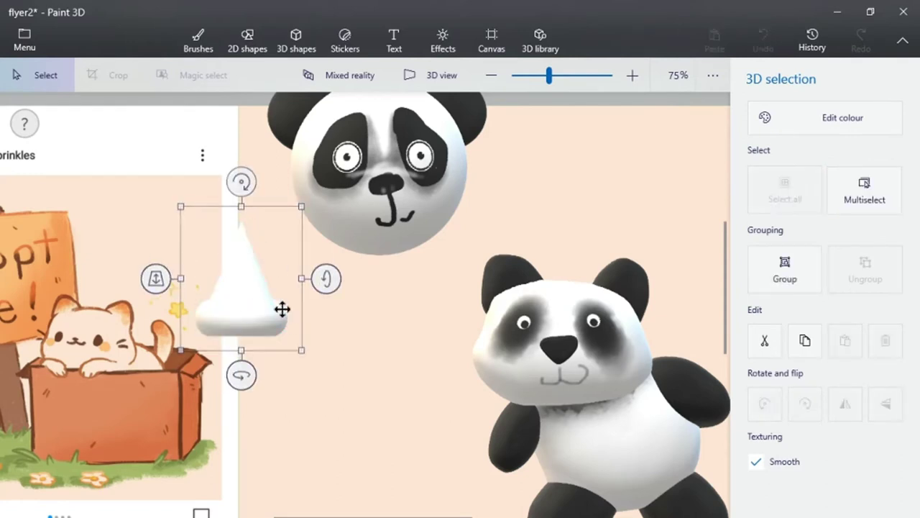
pyautogui.moveTo(281, 309); pyautogui.dragTo(412, 299)
pyautogui.moveTo(448, 190); pyautogui.dragTo(386, 278)
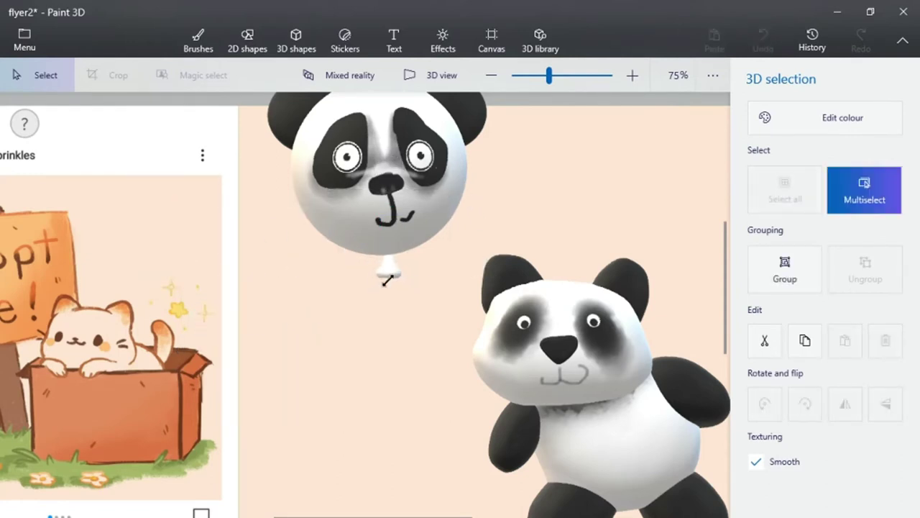
pyautogui.click(386, 267)
pyautogui.moveTo(387, 205); pyautogui.dragTo(386, 202)
pyautogui.moveTo(380, 267); pyautogui.dragTo(363, 265)
pyautogui.scroll(4, 363, 263)
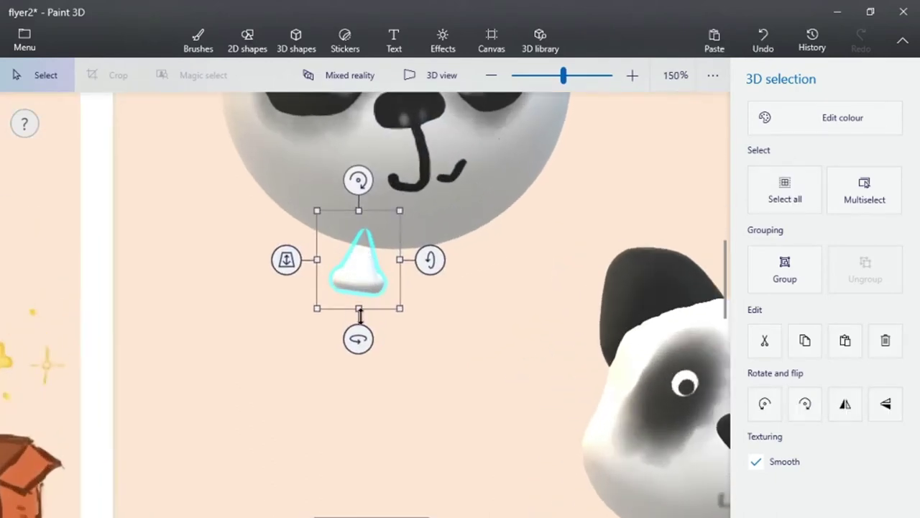
# Turn the knot about its vertical axis and centre the cone over the doughnut again.
pyautogui.moveTo(360, 335); pyautogui.dragTo(385, 337)
pyautogui.press('Escape')
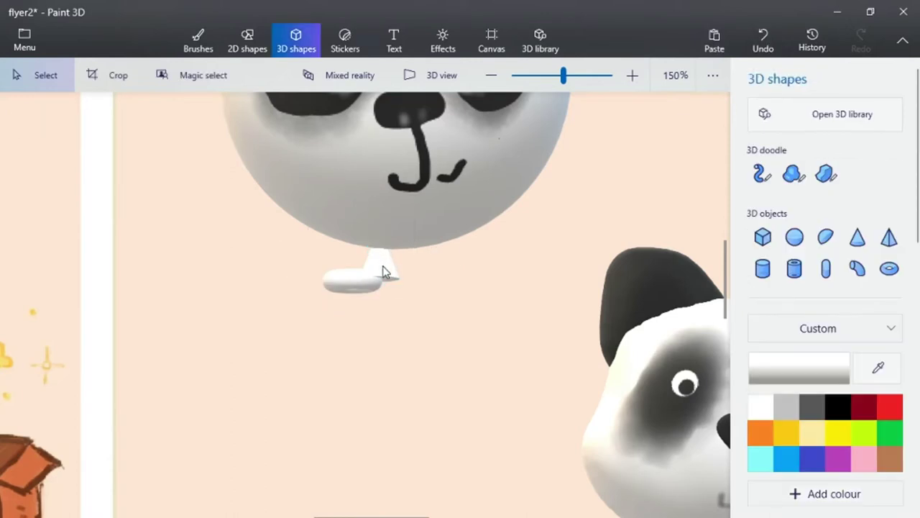
pyautogui.click(382, 269)
pyautogui.moveTo(384, 269); pyautogui.dragTo(357, 269)
pyautogui.click(357, 270)
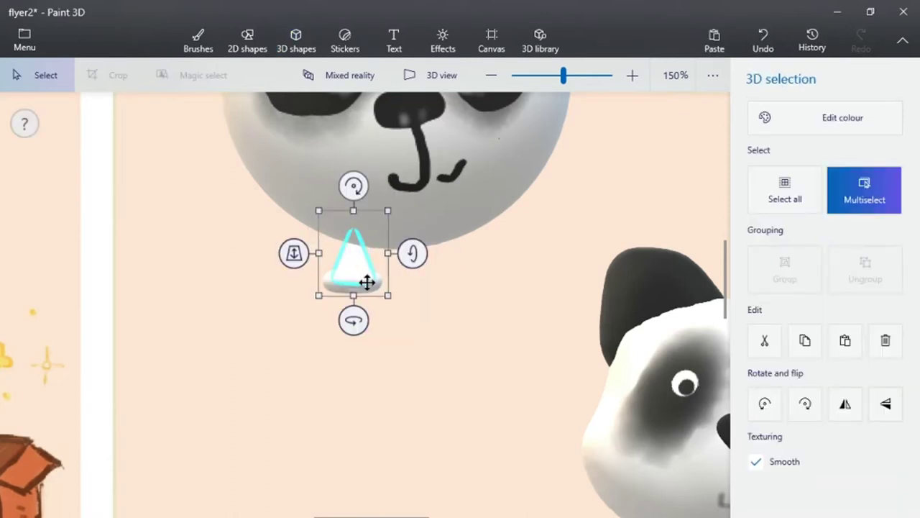
# Rotate the cone and doughnut together, adjust their depth to match the panda head and set them against its underside.
pyautogui.moveTo(353, 323); pyautogui.dragTo(319, 332)
pyautogui.keyDown('shift'); pyautogui.moveTo(418, 261); pyautogui.dragTo(418, 262); pyautogui.keyUp('shift')
pyautogui.keyDown('shift'); pyautogui.moveTo(360, 279); pyautogui.dragTo(376, 280); pyautogui.keyUp('shift')
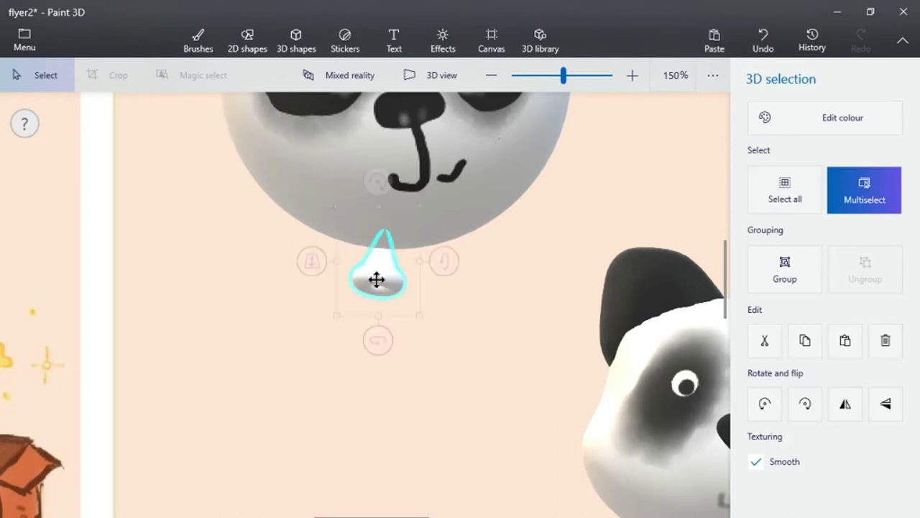
pyautogui.moveTo(309, 267); pyautogui.dragTo(306, 316)
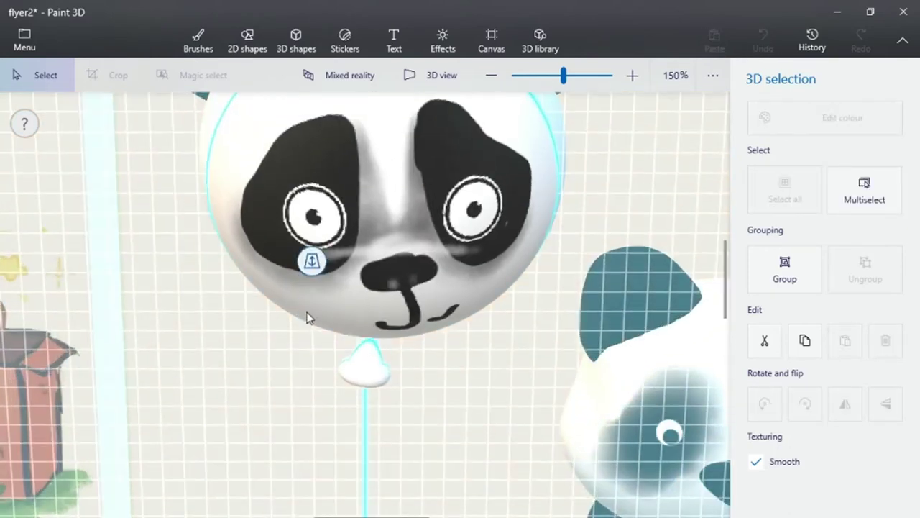
pyautogui.moveTo(391, 273); pyautogui.dragTo(391, 262)
pyautogui.click(507, 305)
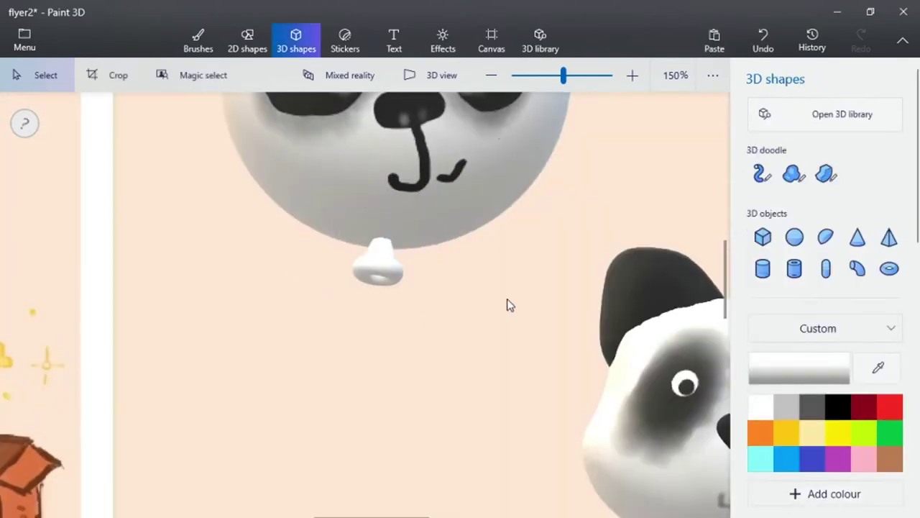
# Draw a freeform black 60 px tube with the Tube brush below the panda head, then delete it.
pyautogui.click(774, 180)
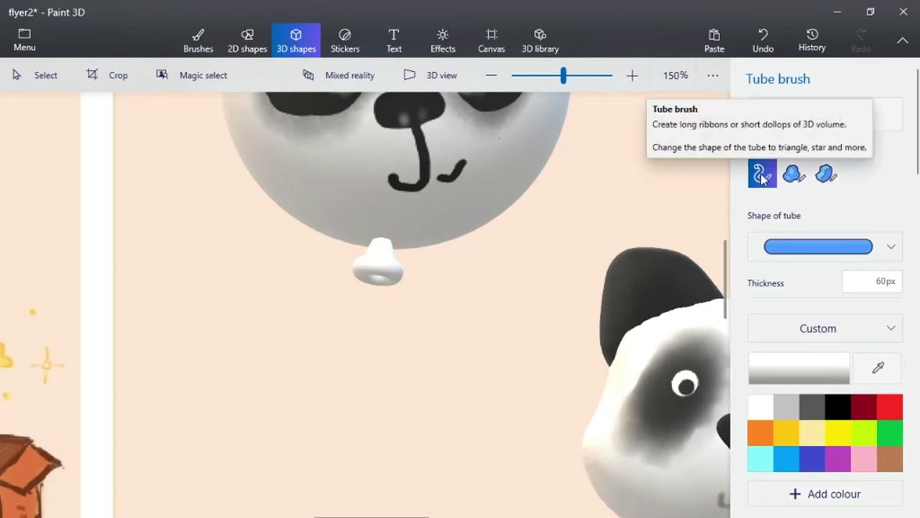
pyautogui.click(836, 405)
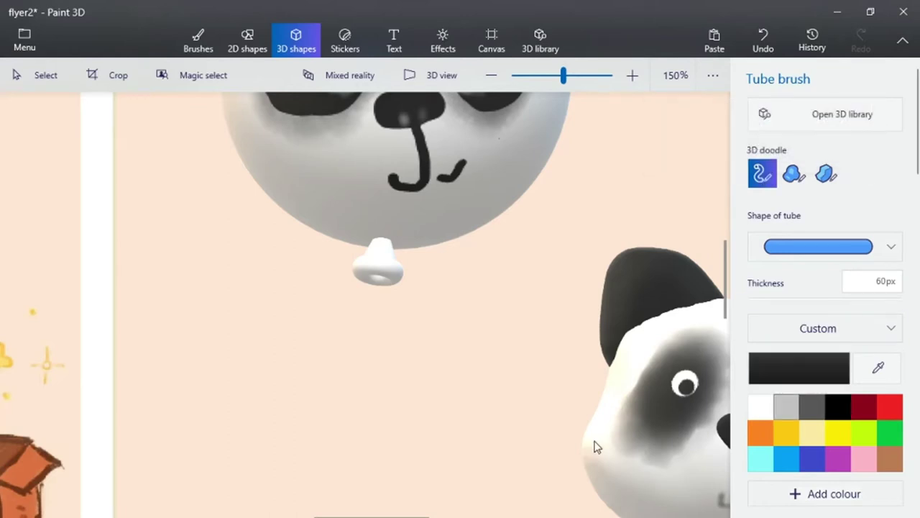
pyautogui.moveTo(284, 286)
pyautogui.mouseDown()
pyautogui.moveTo(154, 353)
pyautogui.moveTo(329, 421)
pyautogui.moveTo(629, 440)
pyautogui.mouseUp()
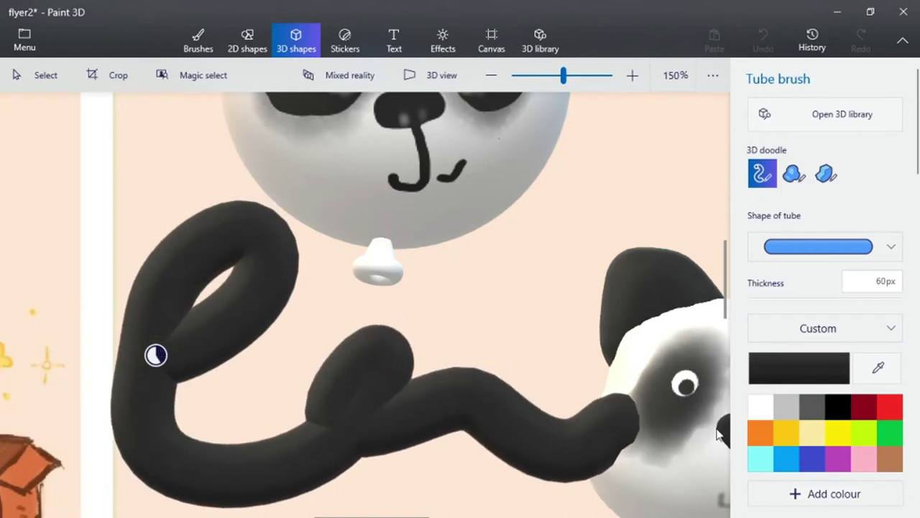
pyautogui.press('Delete')
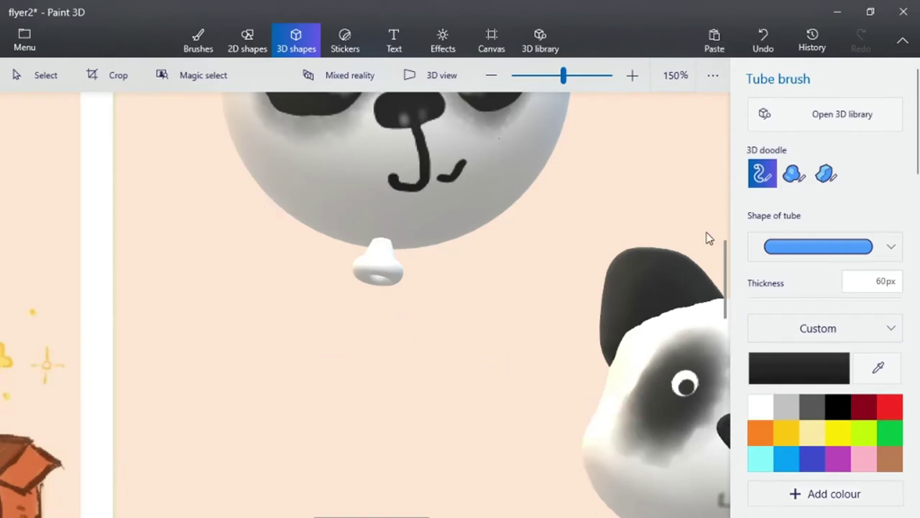
# Try a black Soft edge doodle on the blank peach area below the panda head, then delete it.
pyautogui.click(794, 174)
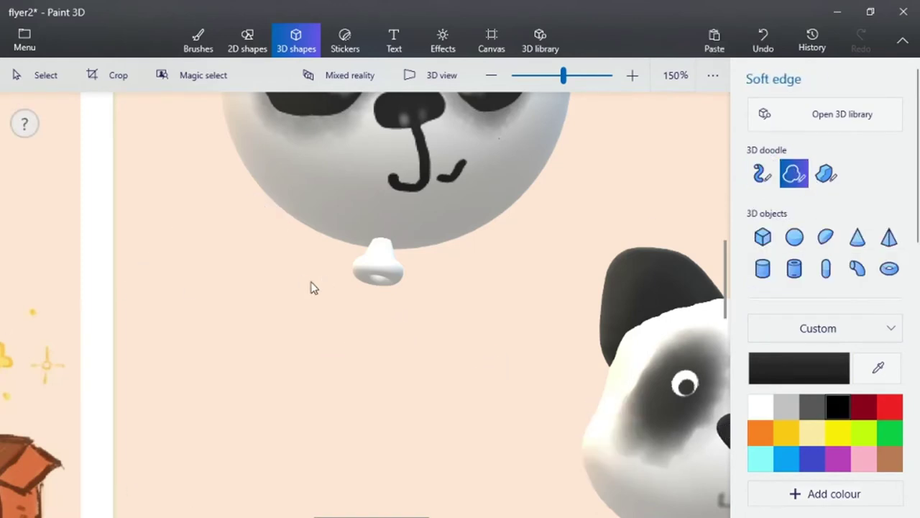
pyautogui.moveTo(310, 282)
pyautogui.mouseDown()
pyautogui.moveTo(82, 382)
pyautogui.moveTo(550, 310)
pyautogui.mouseUp()
pyautogui.moveTo(335, 271); pyautogui.dragTo(309, 280)
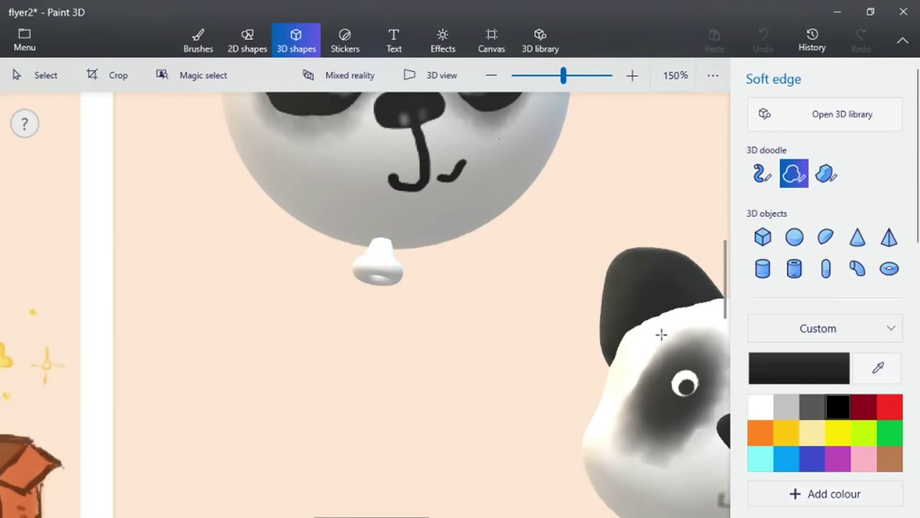
pyautogui.moveTo(591, 351)
pyautogui.mouseDown()
pyautogui.moveTo(589, 248)
pyautogui.moveTo(589, 294)
pyautogui.moveTo(591, 282)
pyautogui.mouseUp()
pyautogui.press('Delete')
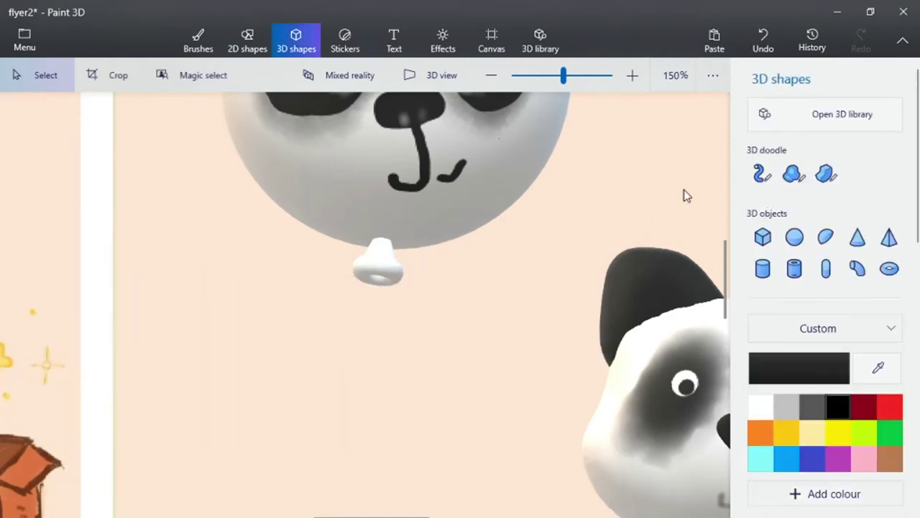
# Draw a large closed black Sharp edge doodle below the panda head and rotate it until it is seen edge-on.
pyautogui.click(827, 173)
pyautogui.moveTo(243, 279)
pyautogui.mouseDown()
pyautogui.moveTo(96, 329)
pyautogui.moveTo(280, 487)
pyautogui.moveTo(350, 289)
pyautogui.mouseUp()
pyautogui.moveTo(243, 279); pyautogui.dragTo(242, 277)
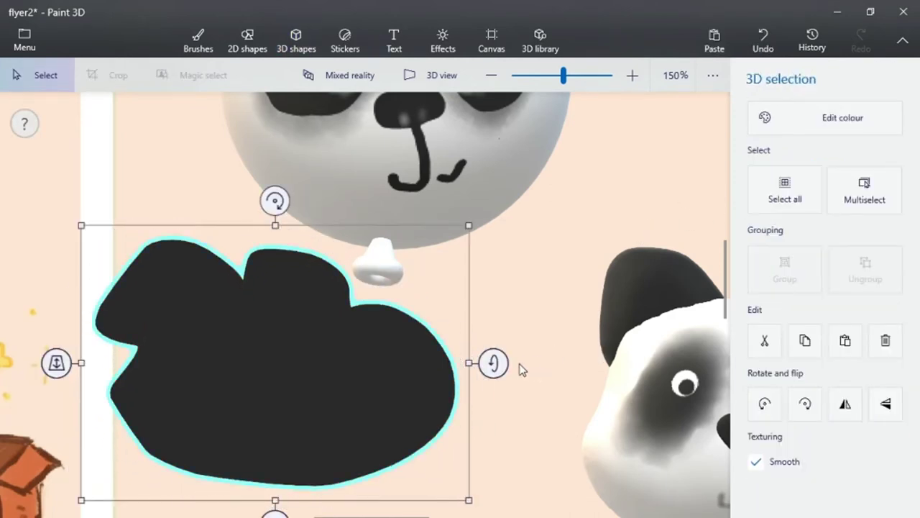
pyautogui.moveTo(493, 361); pyautogui.dragTo(495, 249)
pyautogui.scroll(-5, 493, 250)
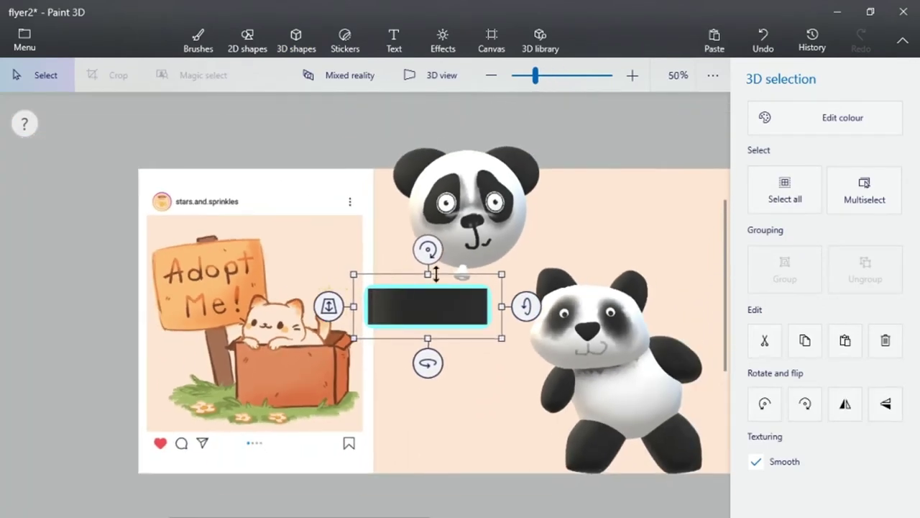
# Flatten the black slab into a thin long bar and place it under the panda figure's feet as ground.
pyautogui.moveTo(435, 275); pyautogui.dragTo(425, 308)
pyautogui.moveTo(507, 321); pyautogui.dragTo(615, 256)
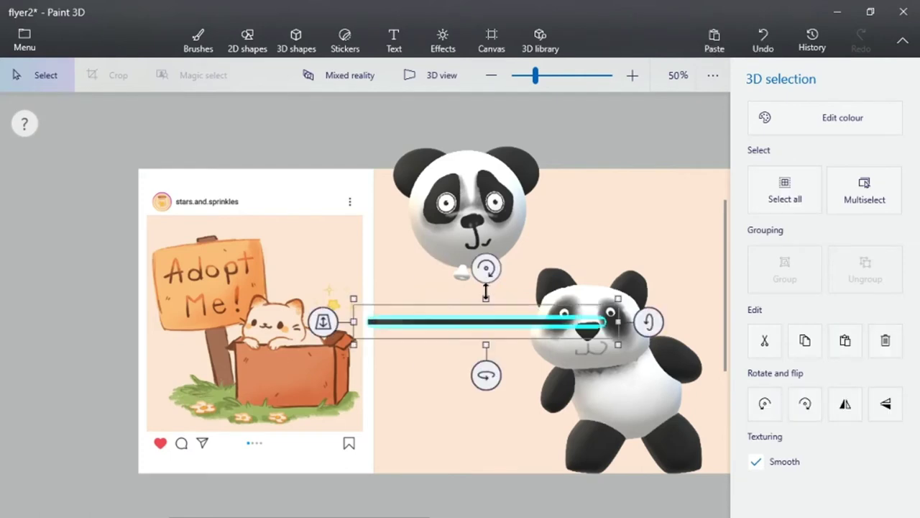
pyautogui.moveTo(480, 322); pyautogui.dragTo(617, 471)
pyautogui.click(636, 491)
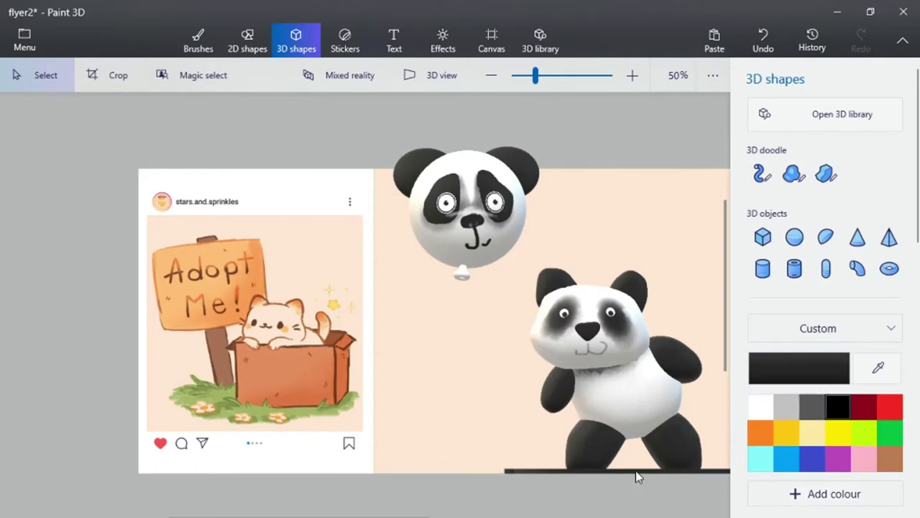
# Recolour the ground bar under the panda figure light grey.
pyautogui.click(637, 473)
pyautogui.click(781, 126)
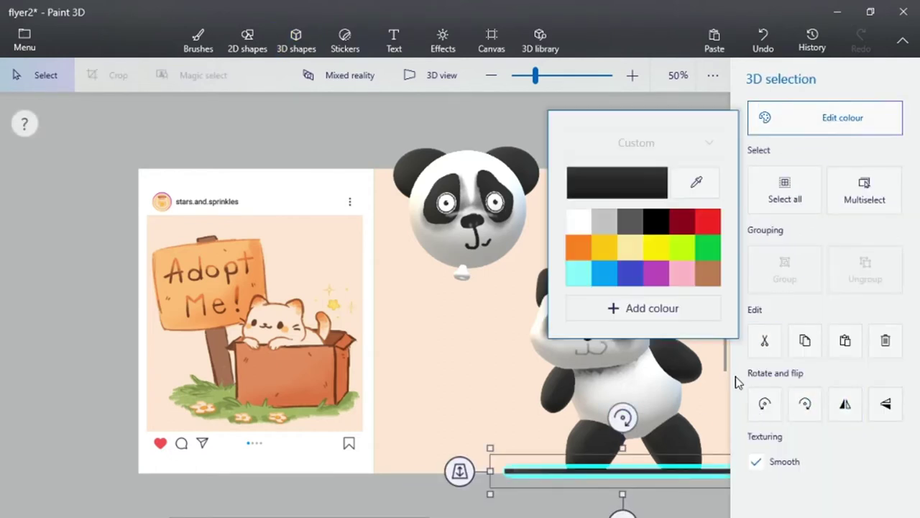
pyautogui.click(606, 229)
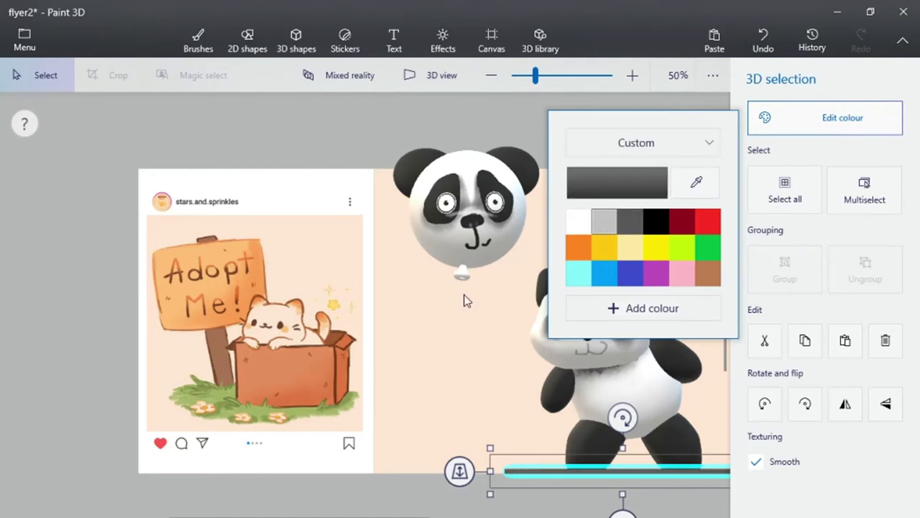
pyautogui.click(509, 232)
# Draw a two-loop bow with tails on the knot below the panda-head balloon using a 10px dark grey Tube brush.
pyautogui.keyDown('ctrl'); pyautogui.scroll(1, 544, 249); pyautogui.keyUp('ctrl')
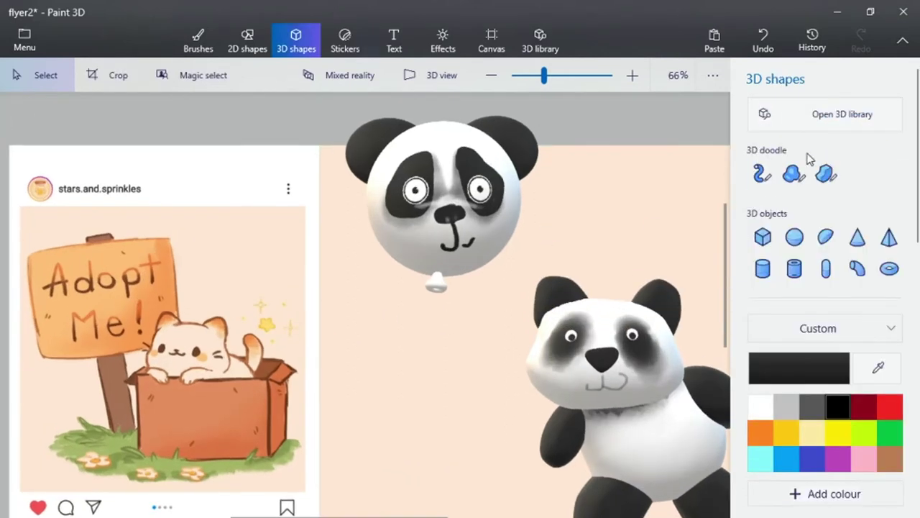
pyautogui.click(760, 176)
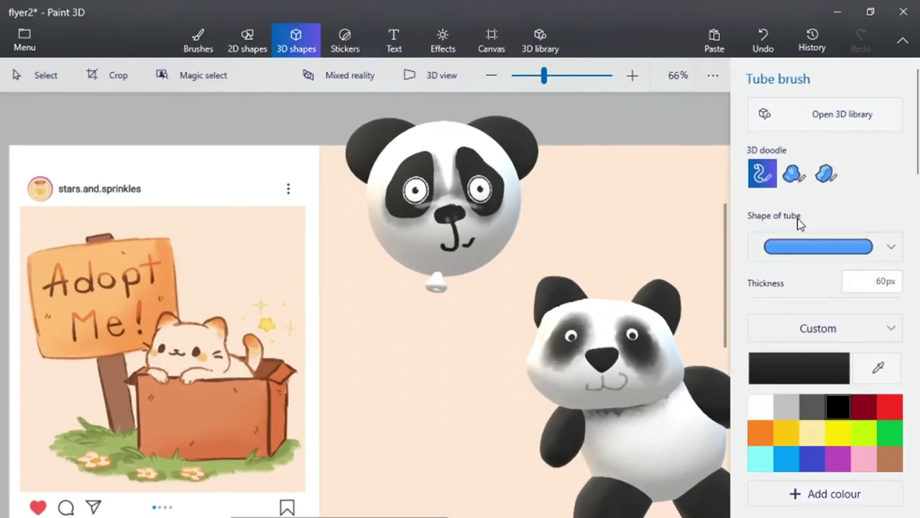
pyautogui.scroll(-3, 791, 187)
pyautogui.moveTo(782, 131); pyautogui.dragTo(750, 129)
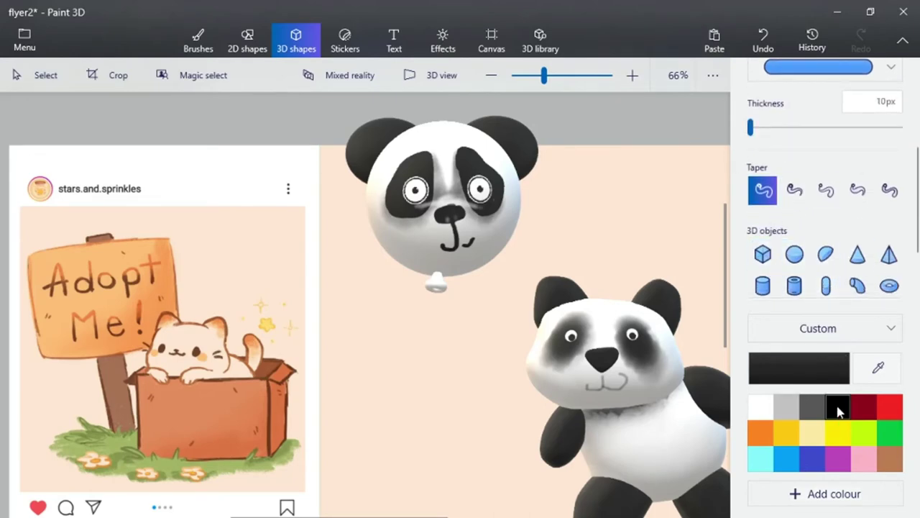
pyautogui.click(814, 408)
pyautogui.scroll(3, 469, 342)
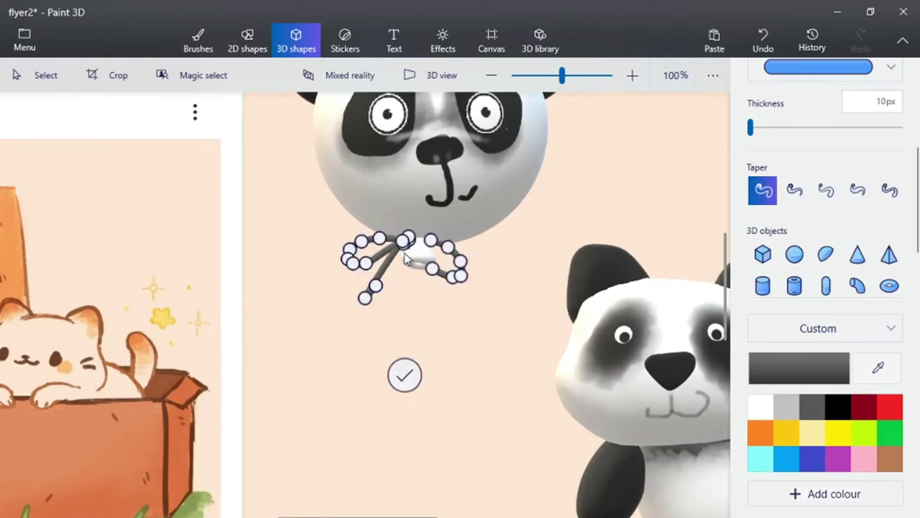
pyautogui.moveTo(405, 253); pyautogui.dragTo(425, 311)
pyautogui.moveTo(470, 293); pyautogui.dragTo(393, 196, button='middle')
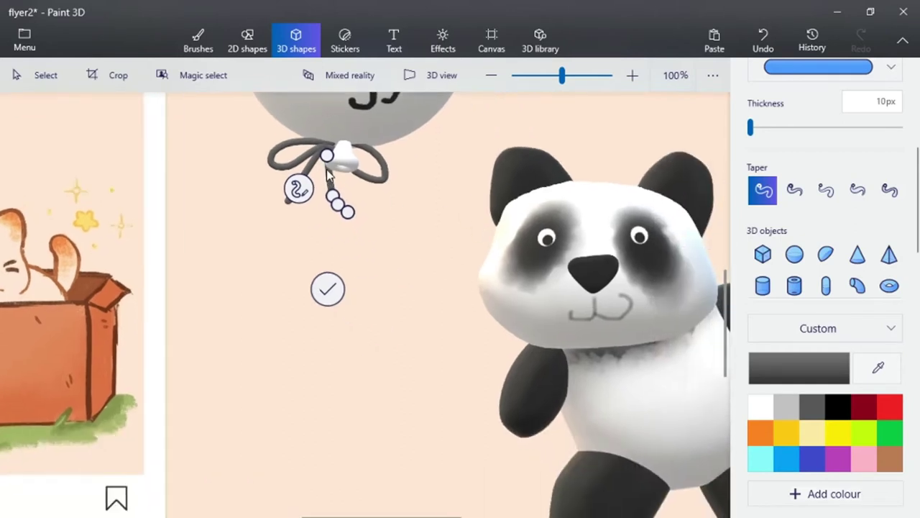
# Draw a long wavy tube string from the bow down toward the panda figure's arm and finish the doodle.
pyautogui.moveTo(332, 146); pyautogui.dragTo(338, 169)
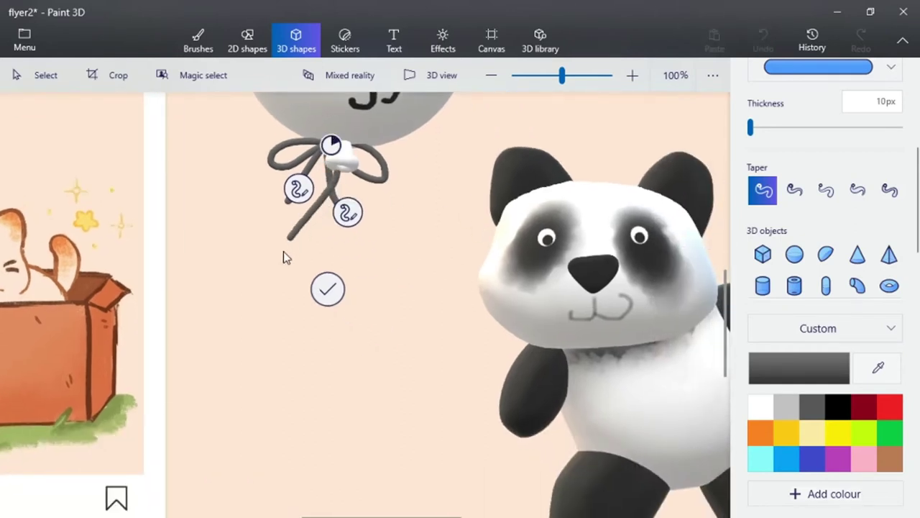
pyautogui.moveTo(406, 423); pyautogui.dragTo(465, 450)
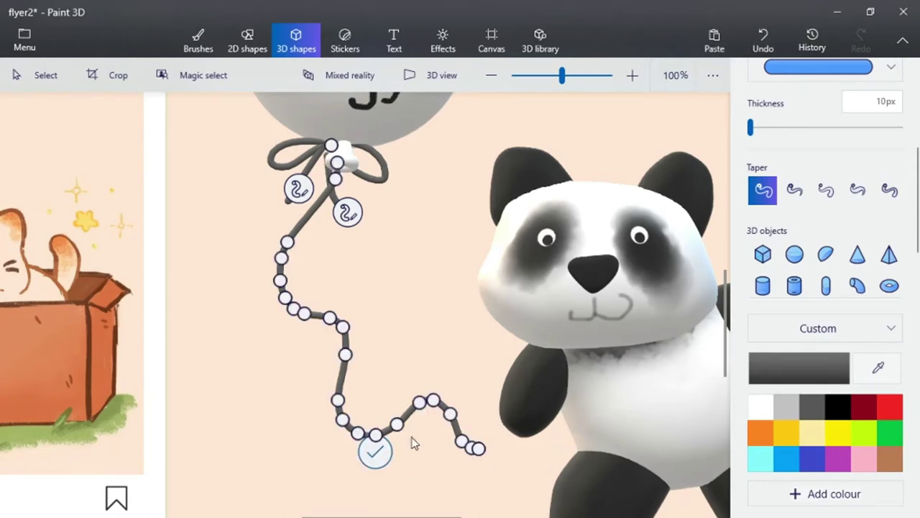
pyautogui.click(374, 451)
# Adjust the bow and string's depth, scale them down, and move them so the bow sits on the balloon knot.
pyautogui.moveTo(355, 404); pyautogui.dragTo(358, 398)
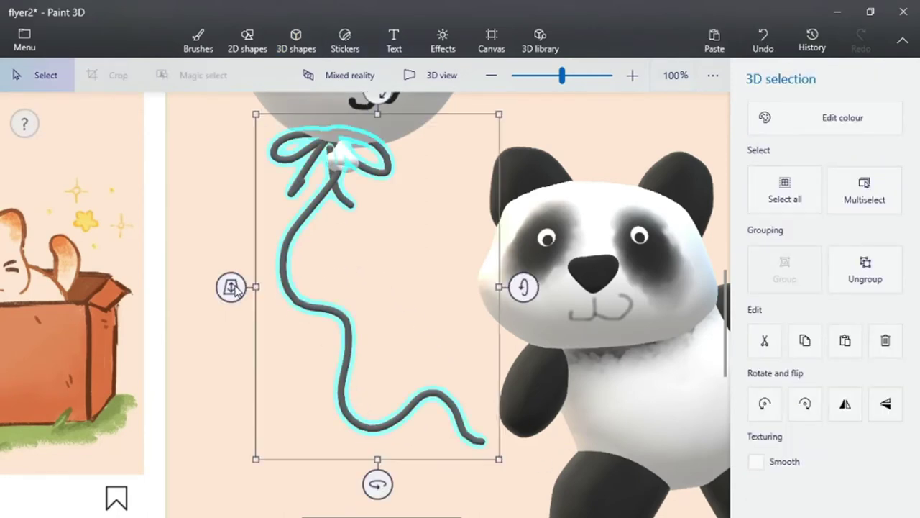
pyautogui.moveTo(225, 298)
pyautogui.mouseDown()
pyautogui.moveTo(229, 292)
pyautogui.moveTo(224, 309)
pyautogui.moveTo(227, 302)
pyautogui.mouseUp()
pyautogui.moveTo(496, 110); pyautogui.dragTo(421, 230)
pyautogui.moveTo(342, 263); pyautogui.dragTo(372, 155)
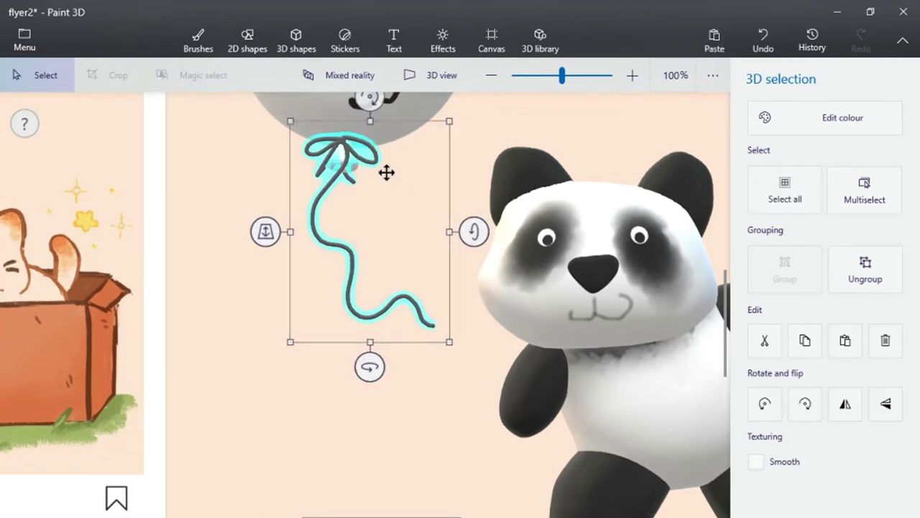
pyautogui.click(611, 263)
pyautogui.click(604, 129)
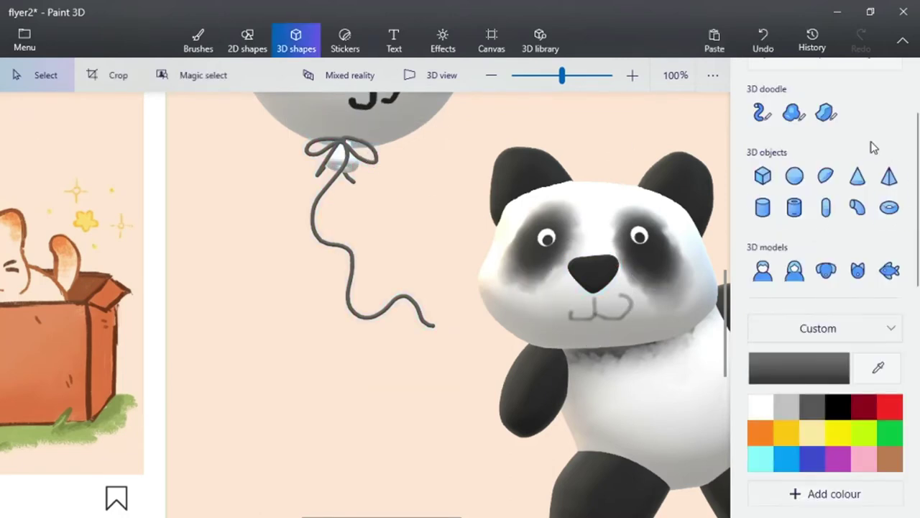
pyautogui.click(768, 116)
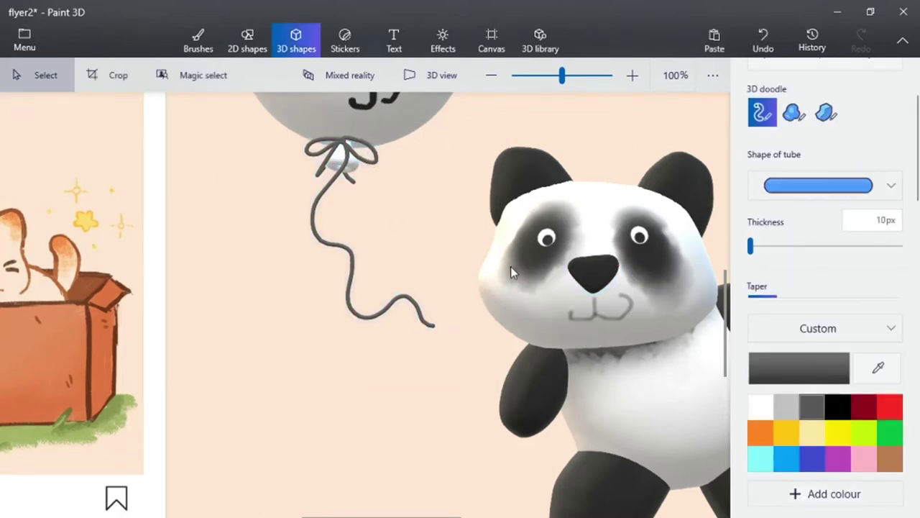
pyautogui.press('Escape')
# Ungroup the bow and string, then enlarge the string on its own and narrow its width.
pyautogui.click(328, 248)
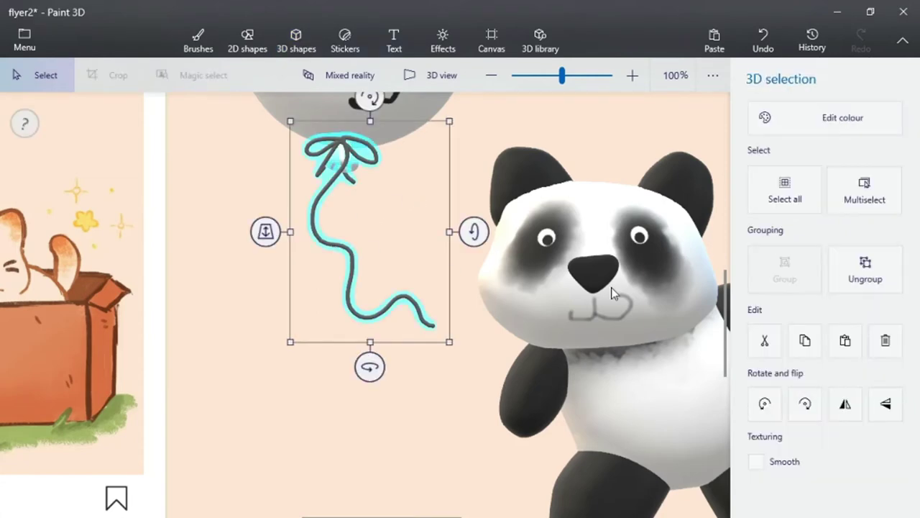
pyautogui.click(860, 273)
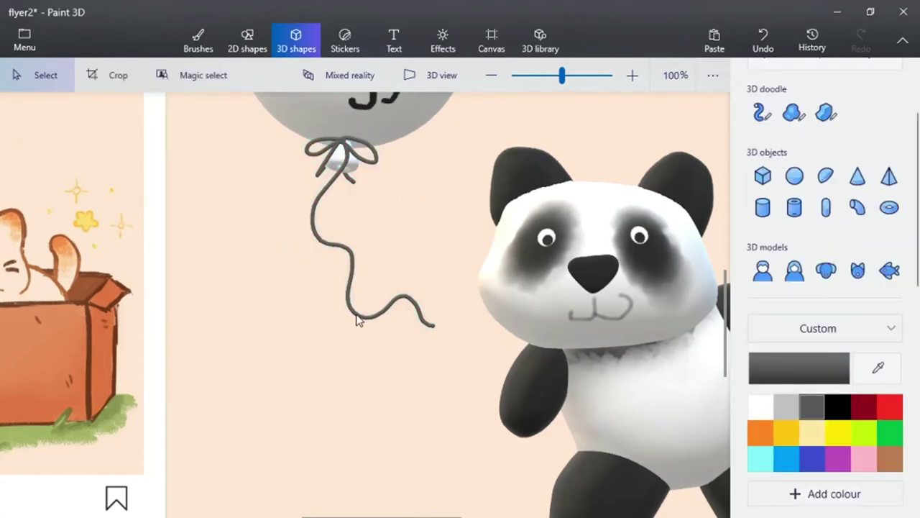
pyautogui.click(356, 317)
pyautogui.moveTo(451, 344); pyautogui.dragTo(548, 488)
pyautogui.moveTo(547, 307); pyautogui.dragTo(468, 312)
pyautogui.scroll(-1, 430, 223)
# Rotate the string counterclockwise and move it so it runs from the balloon knot to the panda figure's hand.
pyautogui.moveTo(394, 148); pyautogui.dragTo(338, 154)
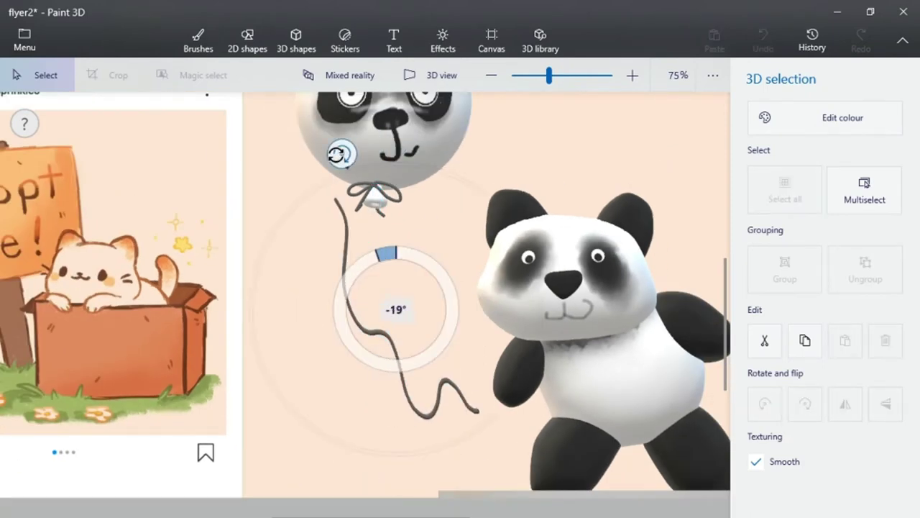
pyautogui.moveTo(335, 253); pyautogui.dragTo(370, 234)
pyautogui.scroll(-2, 370, 235)
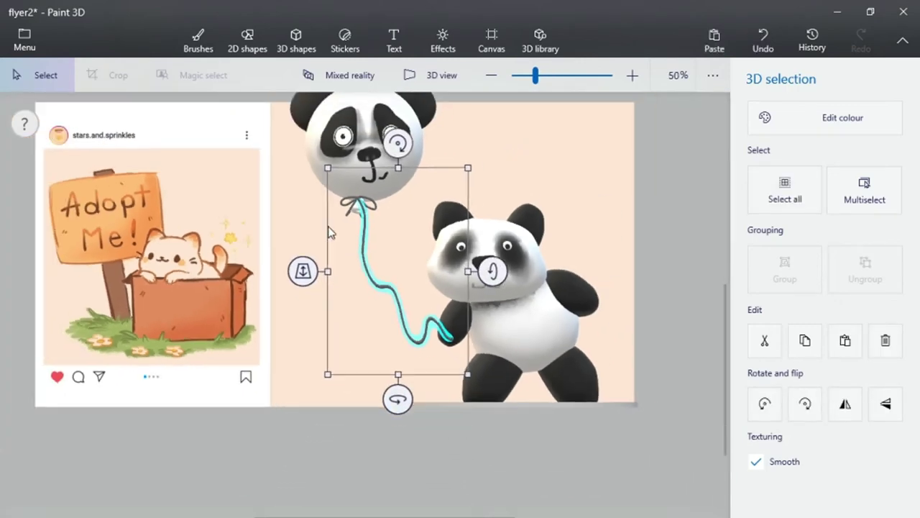
pyautogui.scroll(-1, 402, 225)
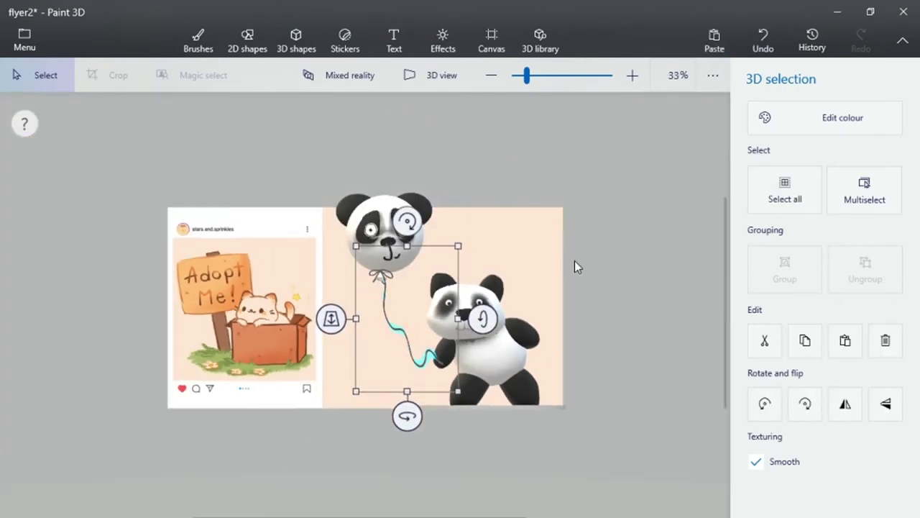
# Hide the canvas and rotate all the 3D objects together until they are seen from the side.
pyautogui.hotkey('ctrl', 'h')
pyautogui.hotkey('ctrl', 'a')
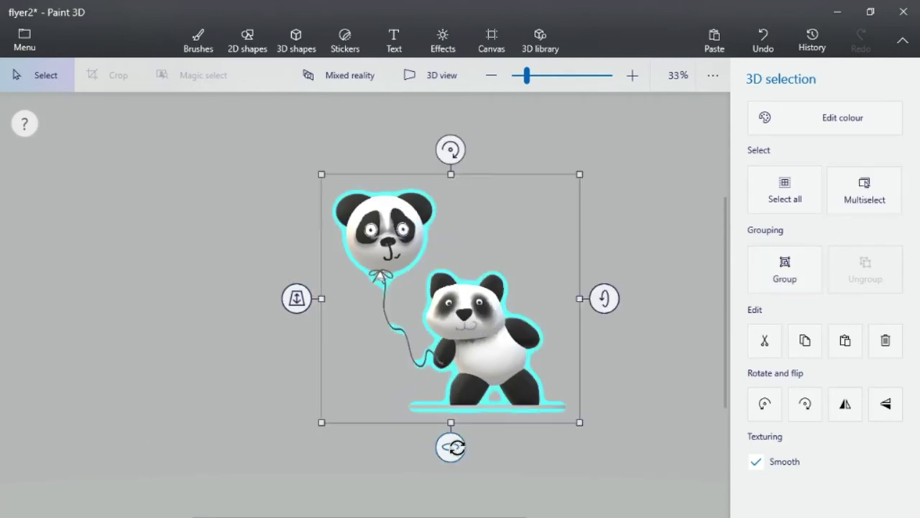
pyautogui.moveTo(443, 447); pyautogui.dragTo(554, 454)
pyautogui.scroll(4, 481, 333)
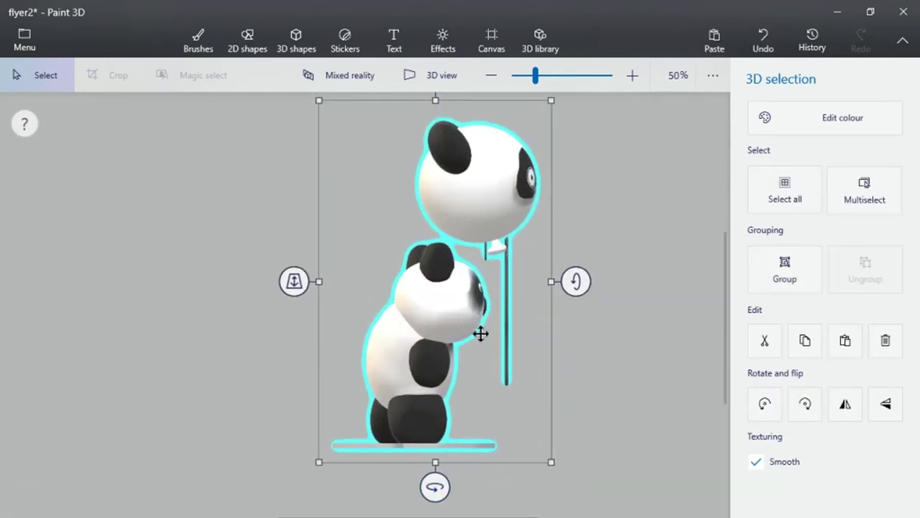
# Move the string and the bow piece beside it back in depth to line up with the balloon knot.
pyautogui.scroll(2, 546, 265)
pyautogui.click(516, 415)
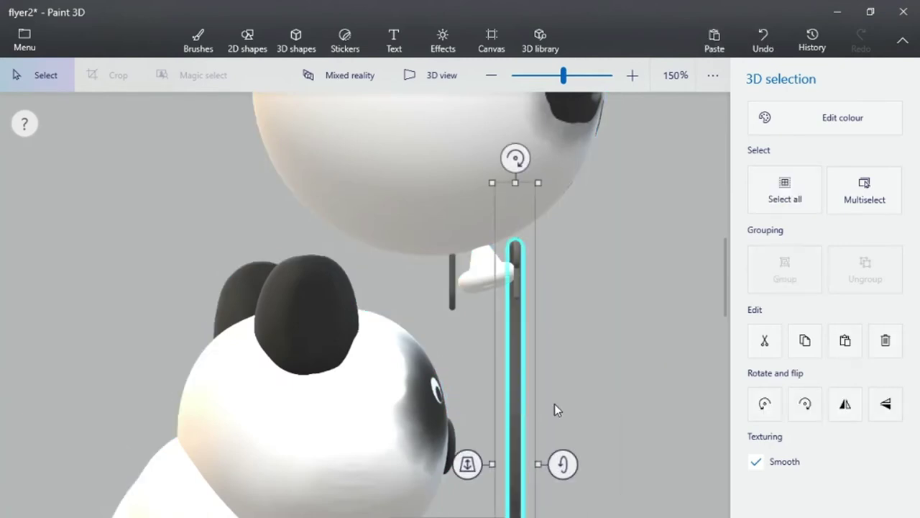
pyautogui.moveTo(541, 461)
pyautogui.mouseDown()
pyautogui.moveTo(525, 458)
pyautogui.moveTo(535, 460)
pyautogui.mouseUp()
pyautogui.moveTo(617, 214); pyautogui.dragTo(485, 411)
pyautogui.keyDown('ctrl'); pyautogui.click(516, 407); pyautogui.keyUp('ctrl')
# Tilt the front bow piece so it slopes down and forward from the top of the knot.
pyautogui.click(484, 286)
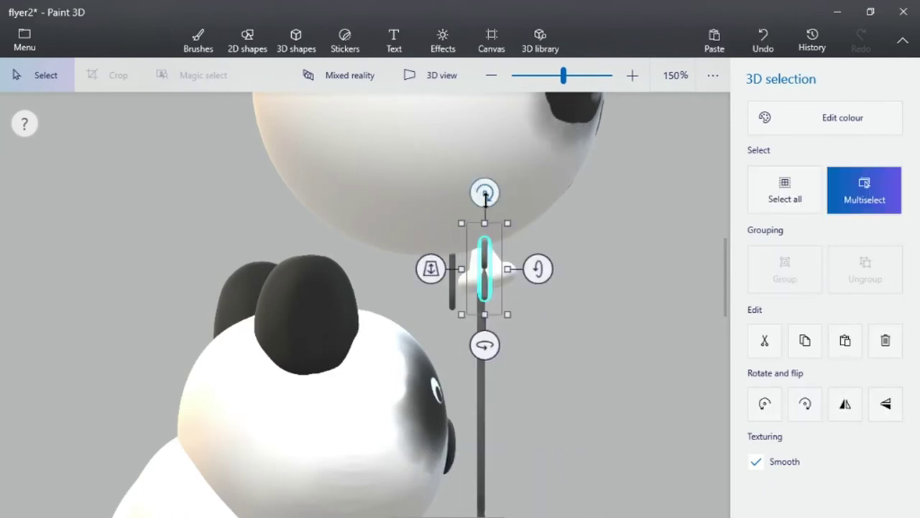
pyautogui.keyDown('ctrl'); pyautogui.moveTo(484, 201); pyautogui.dragTo(448, 197); pyautogui.keyUp('ctrl')
pyautogui.click(483, 272)
pyautogui.click(510, 280)
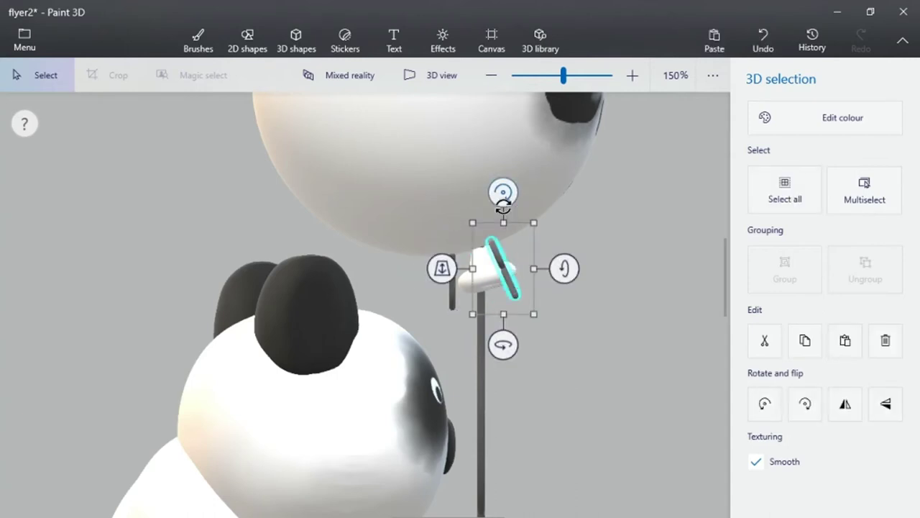
pyautogui.moveTo(504, 199); pyautogui.dragTo(468, 202)
pyautogui.moveTo(510, 265); pyautogui.dragTo(510, 263)
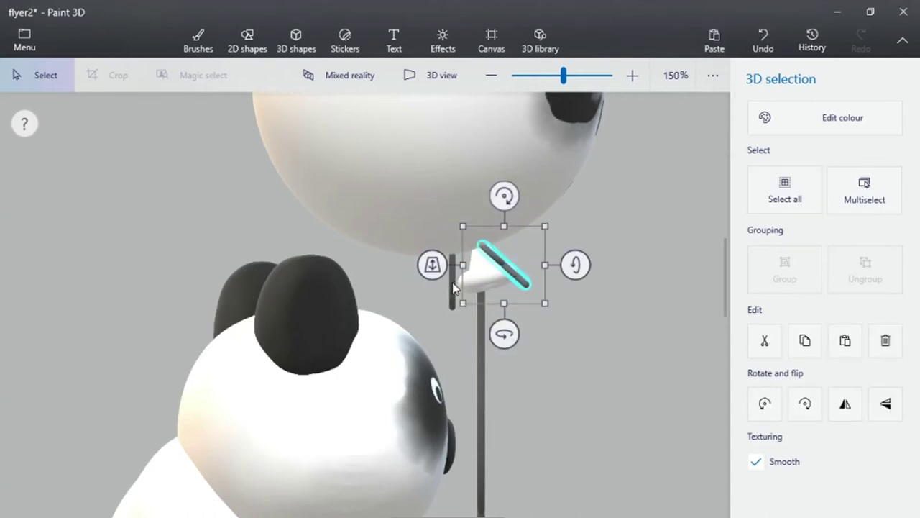
# Tilt the rear bow piece the opposite way, adjust its size and move it against the back of the knot.
pyautogui.click(453, 287)
pyautogui.moveTo(453, 206); pyautogui.dragTo(447, 257)
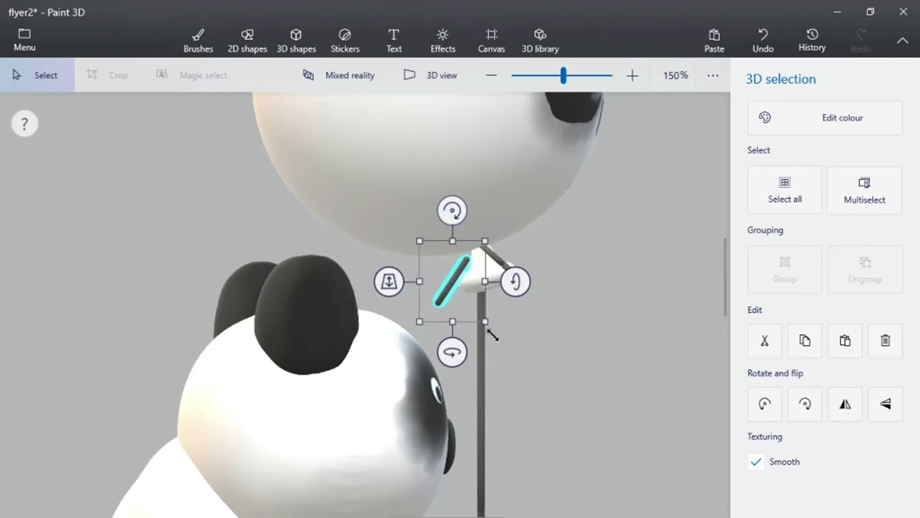
pyautogui.moveTo(495, 327); pyautogui.dragTo(499, 340)
pyautogui.moveTo(493, 296); pyautogui.dragTo(458, 302)
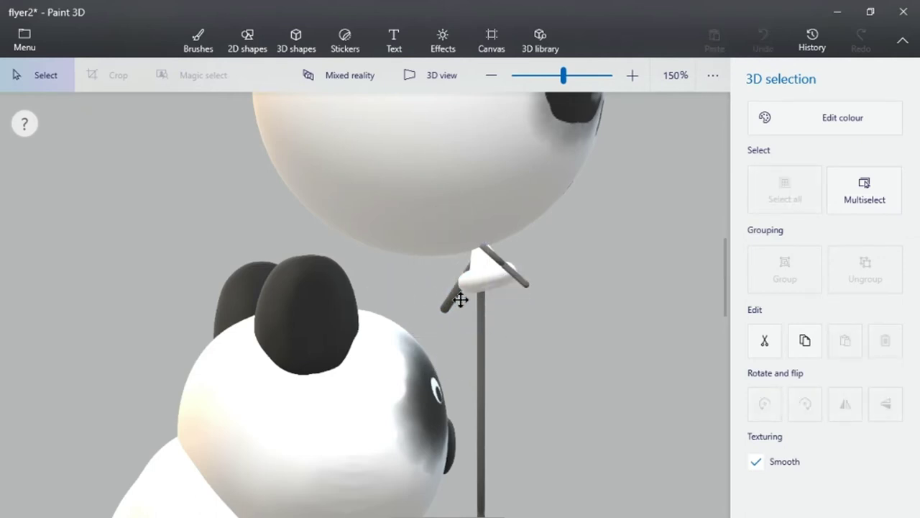
pyautogui.click(459, 295)
# Group the knot, bow pieces and string, leaving the panda figure's nose out of the selection.
pyautogui.scroll(-5, 463, 302)
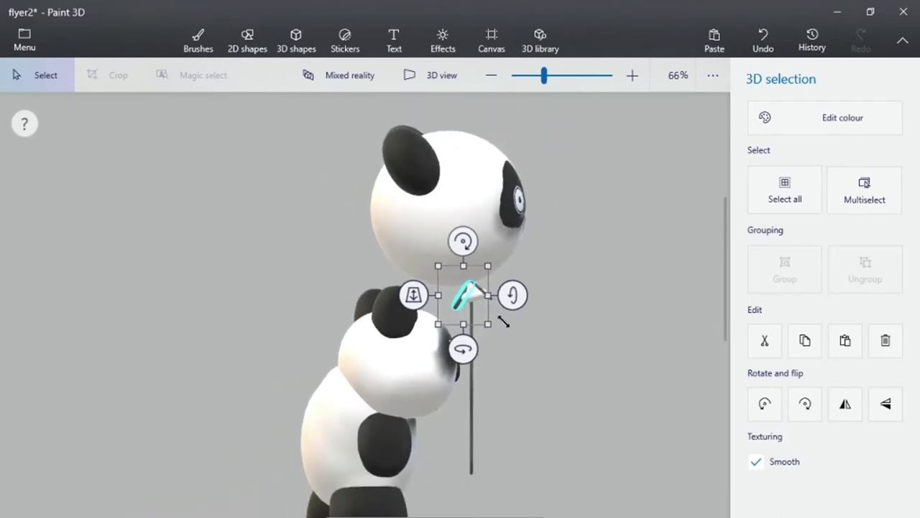
pyautogui.moveTo(590, 244); pyautogui.dragTo(433, 504)
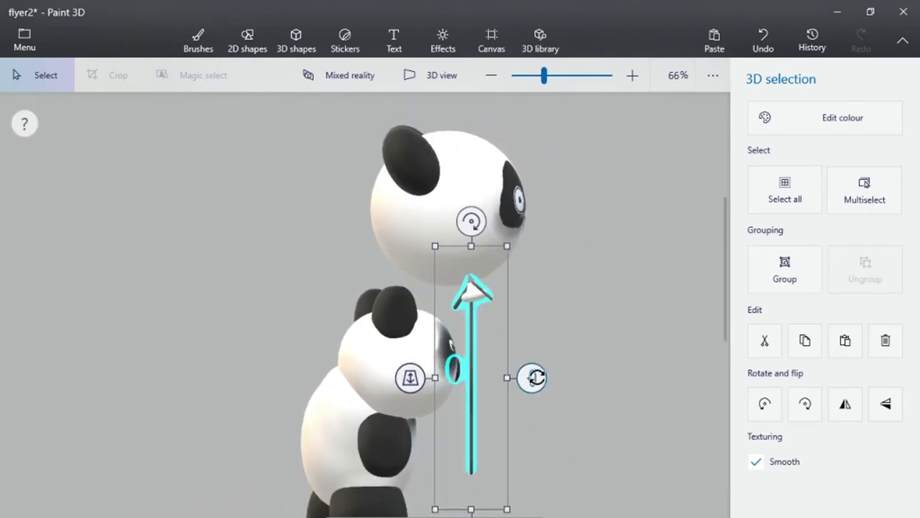
pyautogui.keyDown('ctrl'); pyautogui.click(454, 371); pyautogui.keyUp('ctrl')
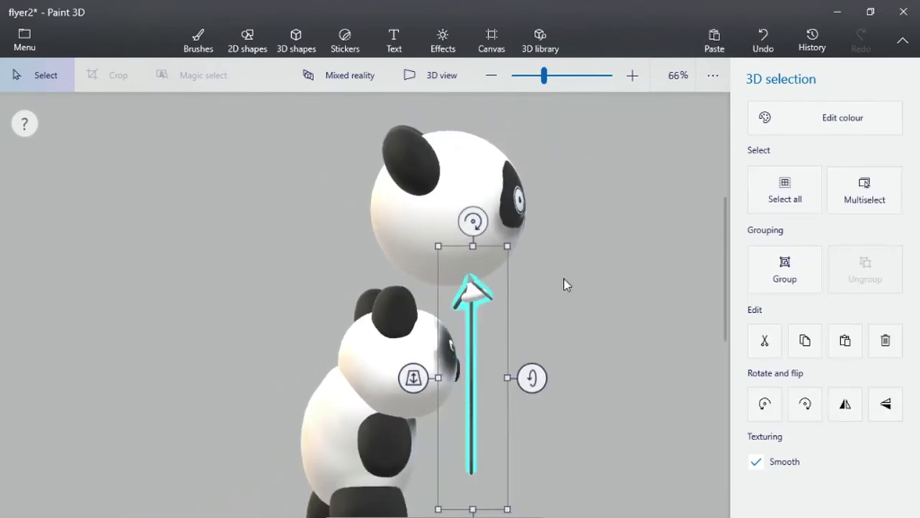
pyautogui.click(785, 270)
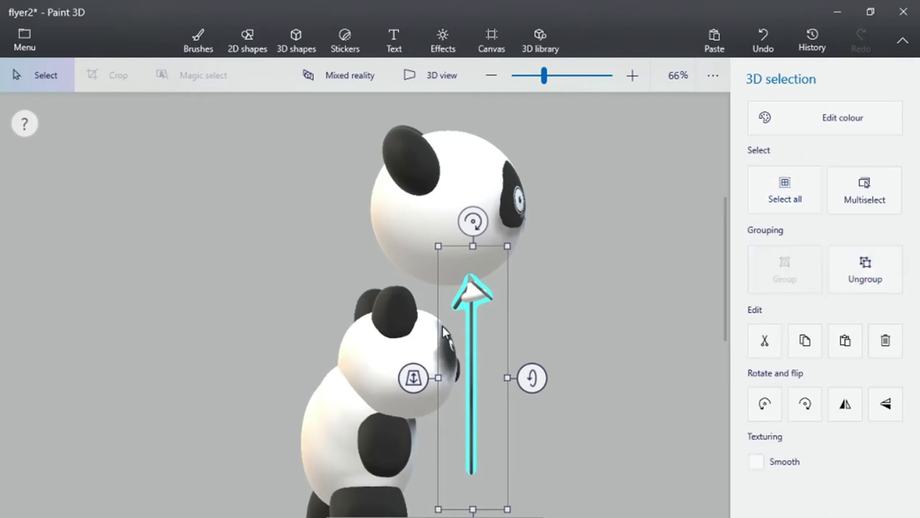
pyautogui.click(534, 219)
# Tilt the balloon with its string backward in side view and move it so the string's end meets the panda figure's hand.
pyautogui.scroll(-2, 627, 174)
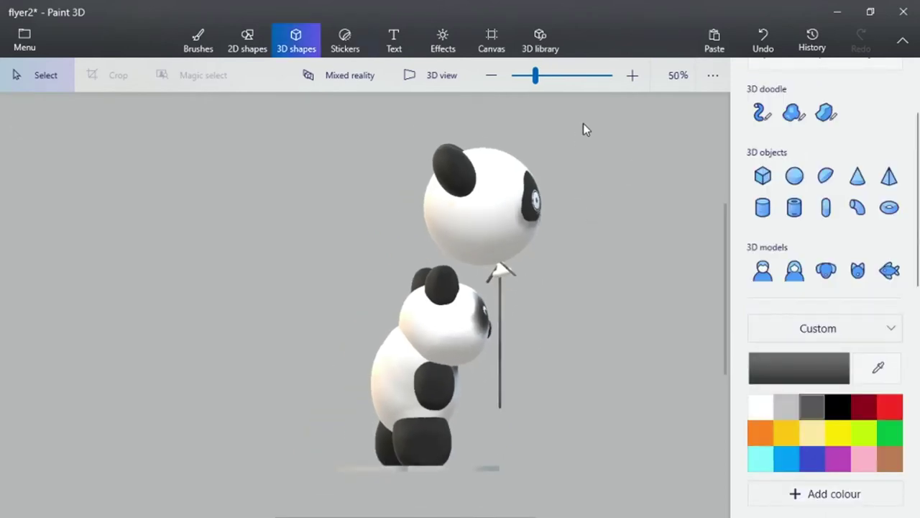
pyautogui.moveTo(583, 127); pyautogui.dragTo(366, 265)
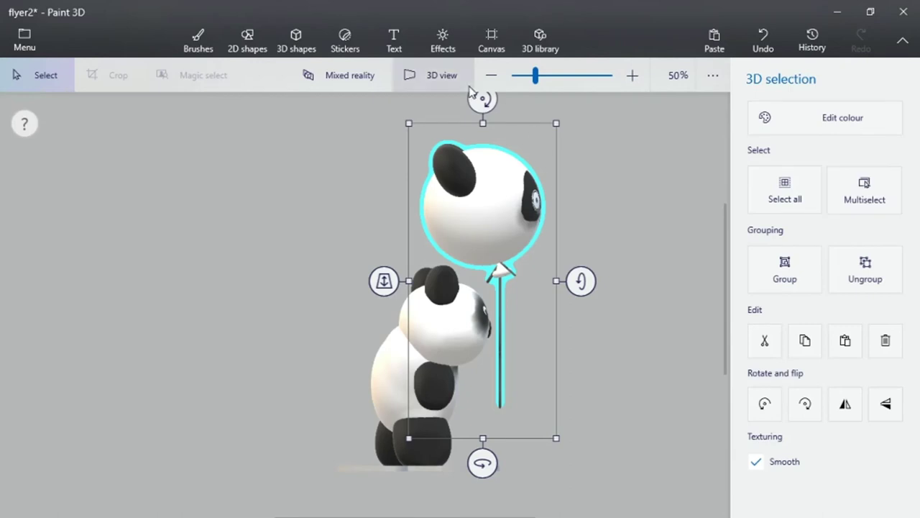
pyautogui.moveTo(483, 99); pyautogui.dragTo(473, 189)
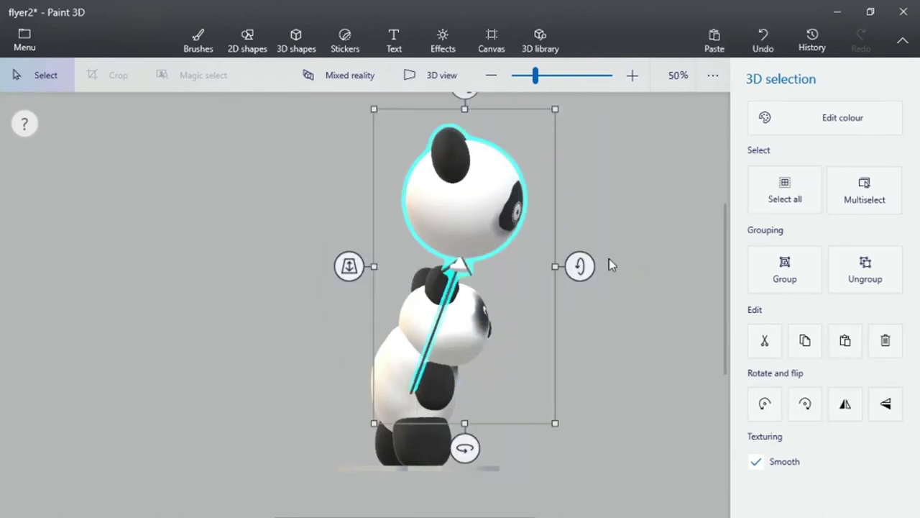
pyautogui.scroll(2, 487, 268)
pyautogui.moveTo(459, 155); pyautogui.dragTo(325, 218)
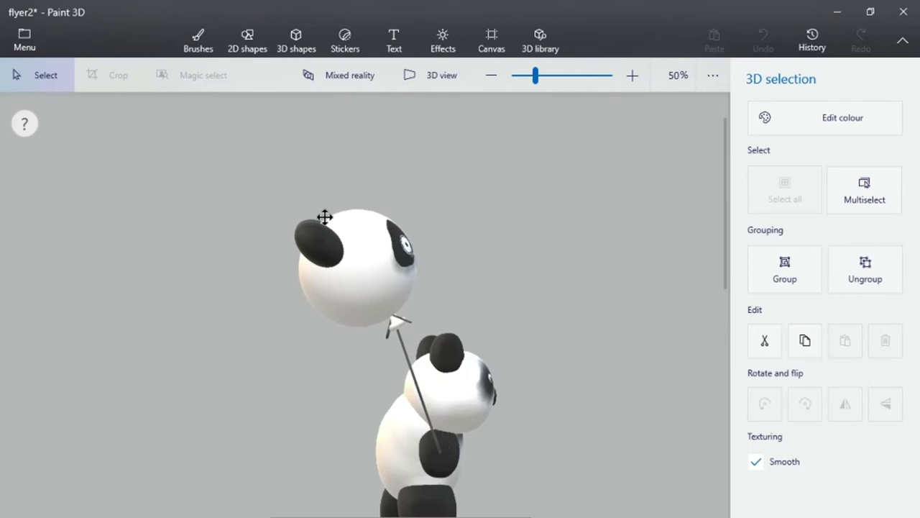
# Select all the 3D objects and rotate them back to face the front.
pyautogui.click(553, 223)
pyautogui.hotkey('ctrl', 'a')
pyautogui.keyDown('ctrl'); pyautogui.scroll(-1, 559, 430); pyautogui.keyUp('ctrl')
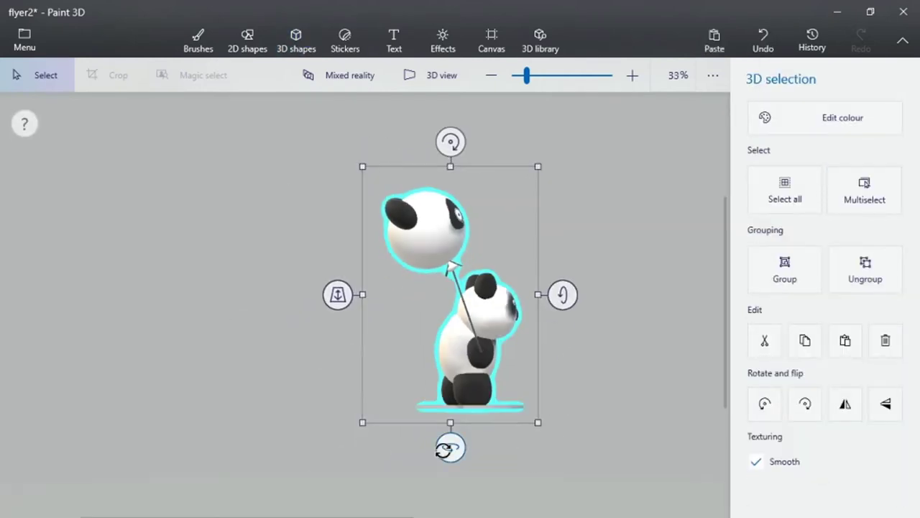
pyautogui.moveTo(444, 449); pyautogui.dragTo(273, 439)
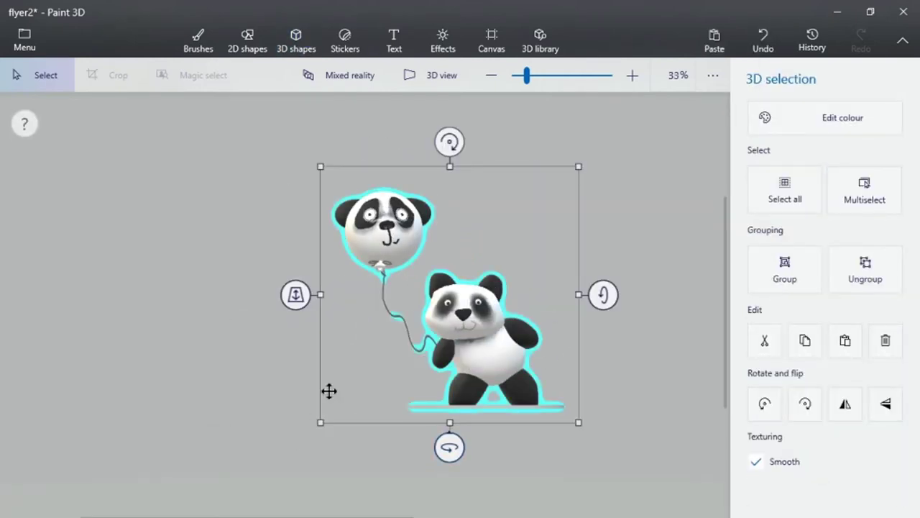
# Select the balloon together with its string and tilt them counter-clockwise, keeping the string's end at the panda figure's hand.
pyautogui.click(379, 186)
pyautogui.keyDown('ctrl'); pyautogui.scroll(2, 502, 219); pyautogui.keyUp('ctrl')
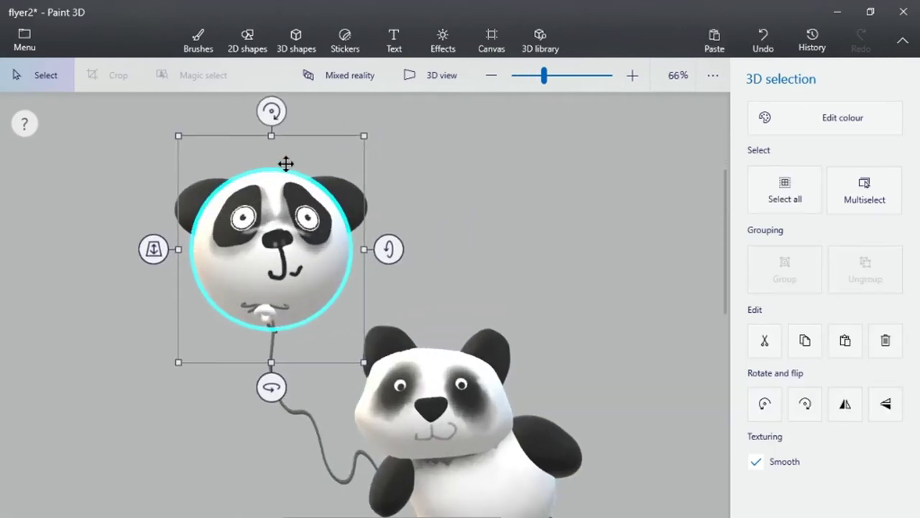
pyautogui.keyDown('ctrl'); pyautogui.moveTo(133, 127); pyautogui.dragTo(448, 376); pyautogui.keyUp('ctrl')
pyautogui.keyDown('ctrl'); pyautogui.click(301, 287); pyautogui.keyUp('ctrl')
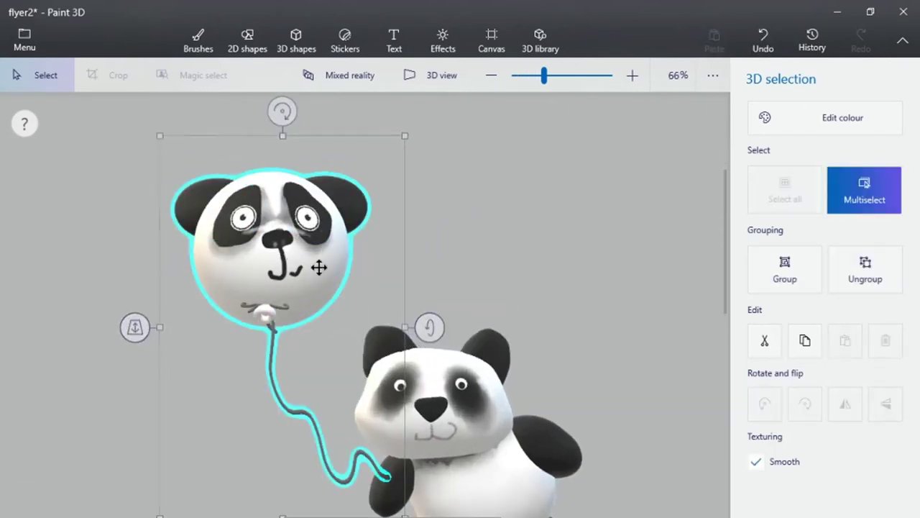
pyautogui.moveTo(288, 116); pyautogui.dragTo(234, 204)
pyautogui.scroll(3, 578, 328)
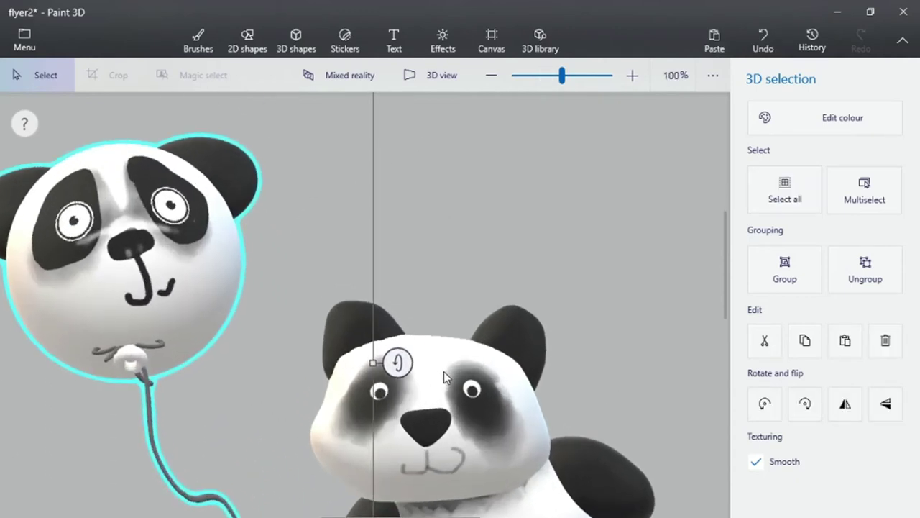
pyautogui.scroll(-4, 443, 371)
pyautogui.scroll(-2, 537, 380)
pyautogui.scroll(1, 527, 377)
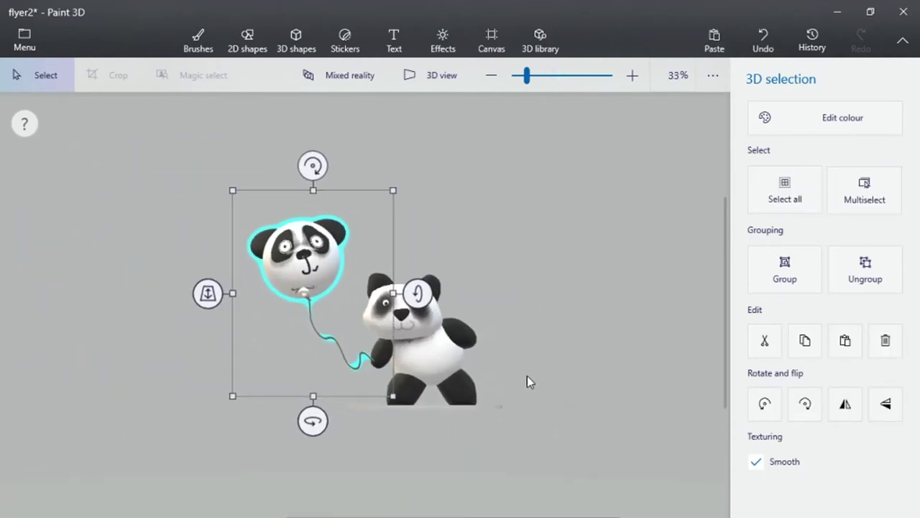
# Rotate all the 3D objects to a side view and pull the panda figure's nose forward out of its face.
pyautogui.keyDown('ctrl'); pyautogui.click(453, 392); pyautogui.keyUp('ctrl')
pyautogui.moveTo(376, 450); pyautogui.dragTo(483, 450)
pyautogui.scroll(3, 454, 396)
pyautogui.scroll(3, 518, 452)
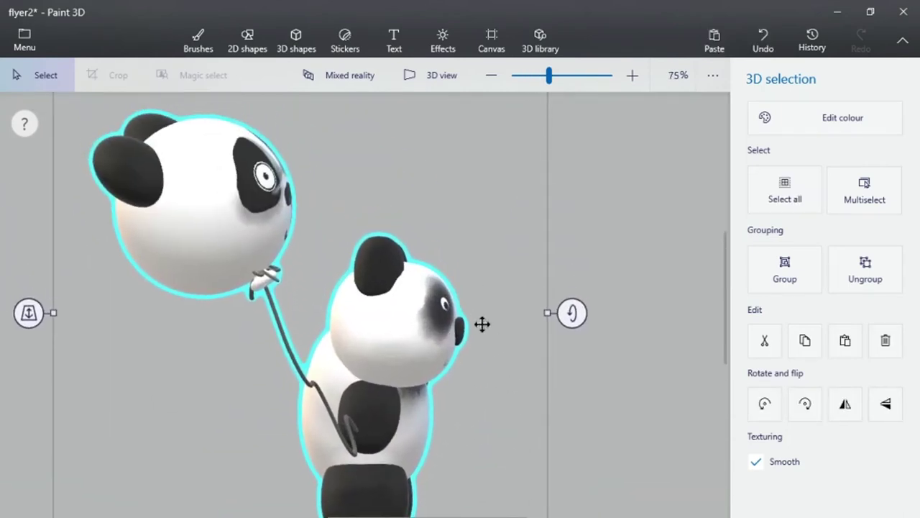
pyautogui.click(457, 334)
pyautogui.moveTo(490, 331); pyautogui.dragTo(468, 332)
pyautogui.click(591, 413)
# Select all the 3D objects and rotate them back from the side view to face the front.
pyautogui.scroll(-3, 589, 413)
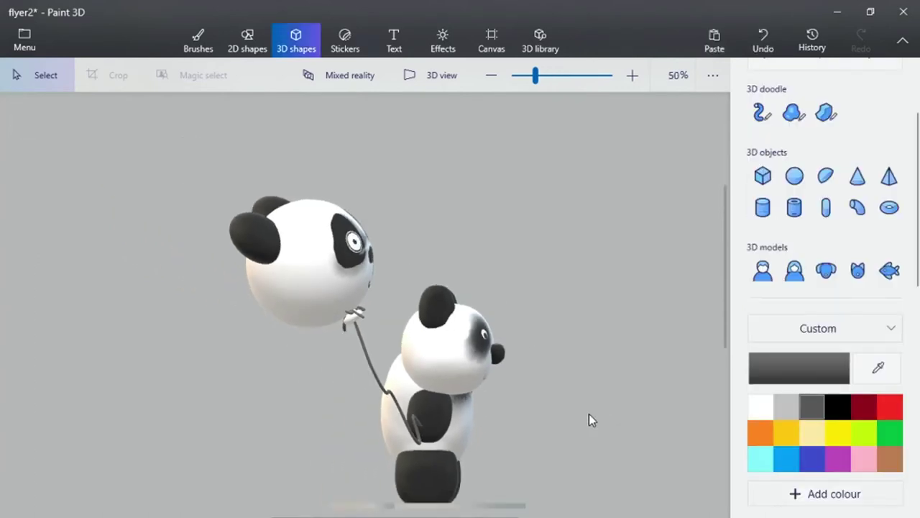
pyautogui.hotkey('ctrl', 'a')
pyautogui.moveTo(468, 448); pyautogui.dragTo(302, 443)
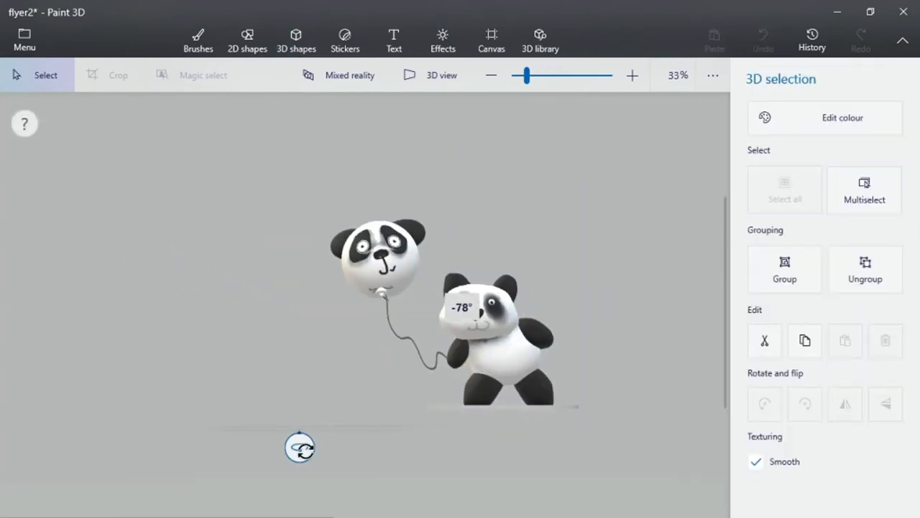
pyautogui.scroll(2, 472, 348)
pyautogui.scroll(3, 472, 348)
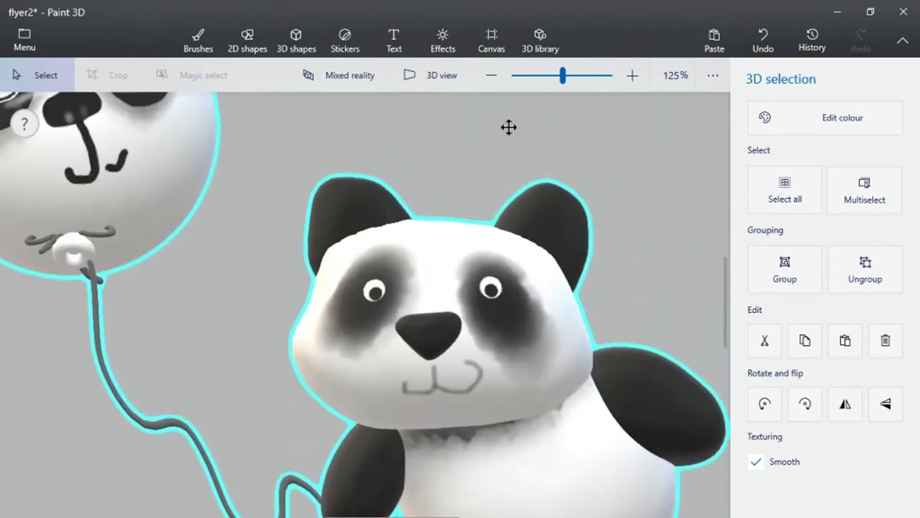
# Draw a rounded white soft-edge 3D doodle on one side of the panda figure's mouth, just below the nose.
pyautogui.click(509, 127)
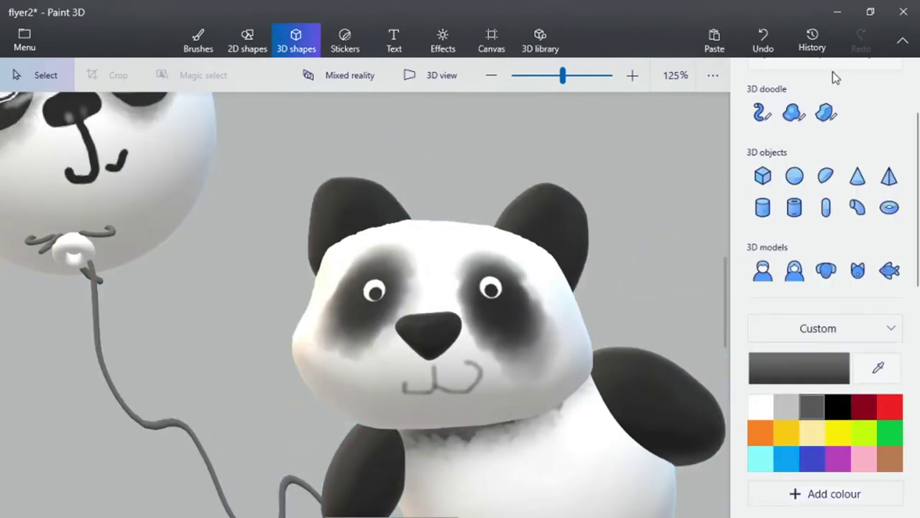
pyautogui.click(794, 112)
pyautogui.click(758, 409)
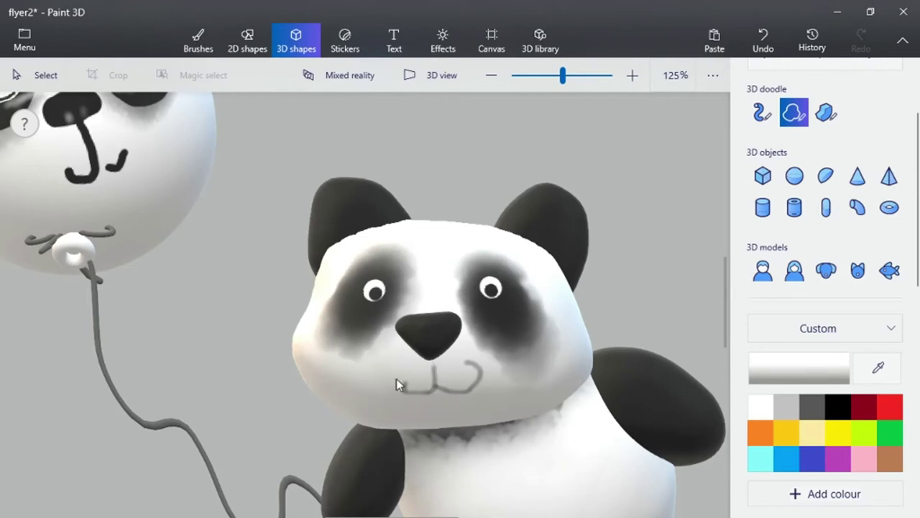
pyautogui.moveTo(432, 357); pyautogui.dragTo(430, 343)
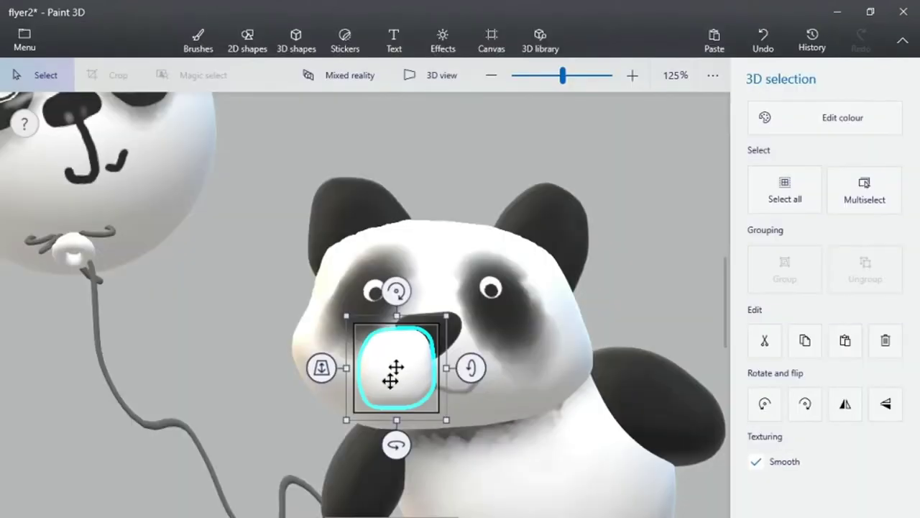
# Duplicate the white muzzle piece, place the two side by side under the nose and rotate one to match the other.
pyautogui.moveTo(390, 381); pyautogui.dragTo(479, 353)
pyautogui.press('ctrl')
pyautogui.click(525, 278)
pyautogui.click(369, 380)
pyautogui.click(806, 404)
# Select both muzzle pieces, shrink them, centre them under the nose and slightly stretch their height and width.
pyautogui.keyDown('ctrl'); pyautogui.click(401, 341); pyautogui.keyUp('ctrl')
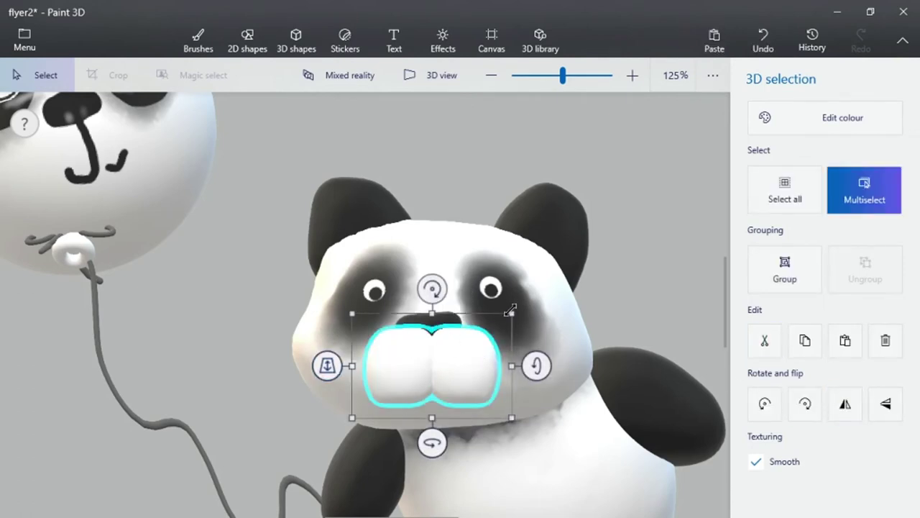
pyautogui.moveTo(510, 309); pyautogui.dragTo(492, 323)
pyautogui.moveTo(444, 360); pyautogui.dragTo(448, 356)
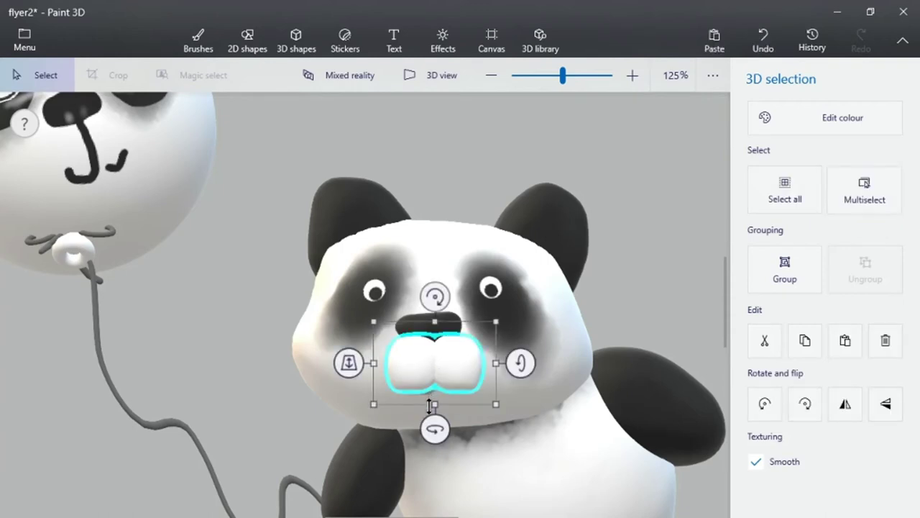
pyautogui.moveTo(429, 406); pyautogui.dragTo(432, 414)
pyautogui.moveTo(501, 367)
pyautogui.mouseDown()
pyautogui.moveTo(516, 369)
pyautogui.moveTo(507, 368)
pyautogui.mouseUp()
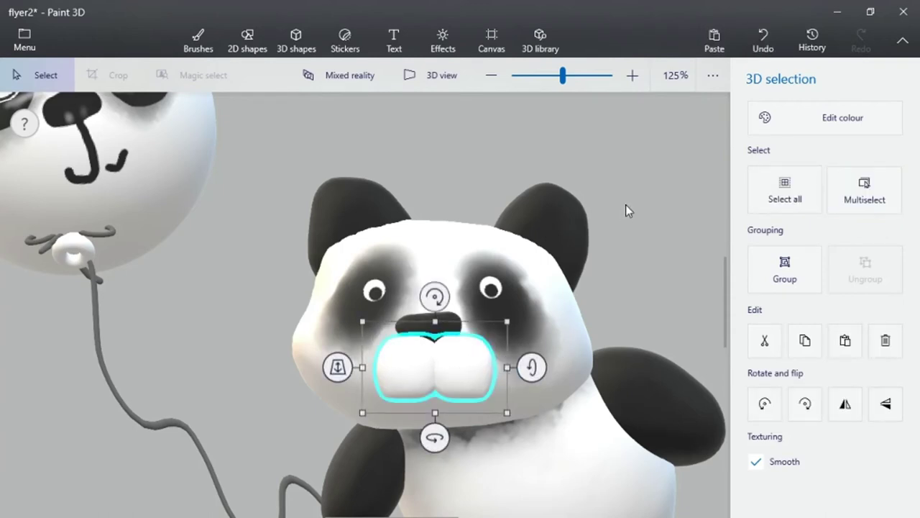
pyautogui.hotkey('ctrl', 'z')
# Paste another copy of the white muzzle piece, shrink it and place it centred below the other two as a chin.
pyautogui.click(431, 368)
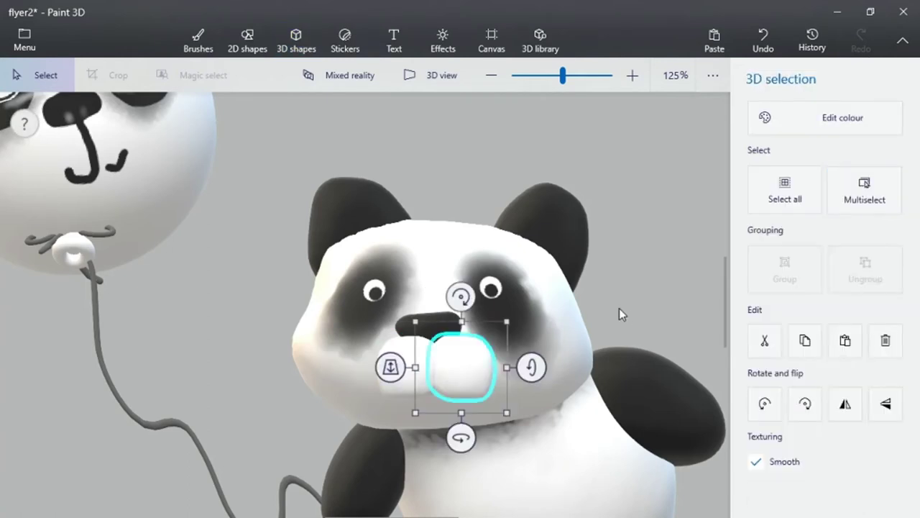
pyautogui.hotkey('ctrl', 'v')
pyautogui.moveTo(426, 359); pyautogui.dragTo(460, 385)
pyautogui.press('ctrl')
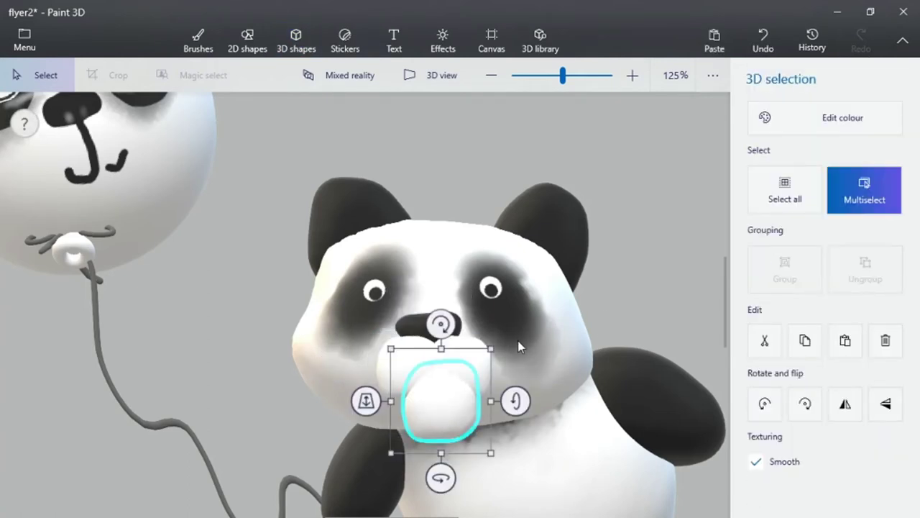
pyautogui.moveTo(490, 349); pyautogui.dragTo(353, 355)
pyautogui.keyDown('ctrl'); pyautogui.scroll(-3, 571, 287); pyautogui.keyUp('ctrl')
# Select all the 3D objects and rotate them 90° around the vertical axis to show the panda figure's side.
pyautogui.hotkey('ctrl', 'a')
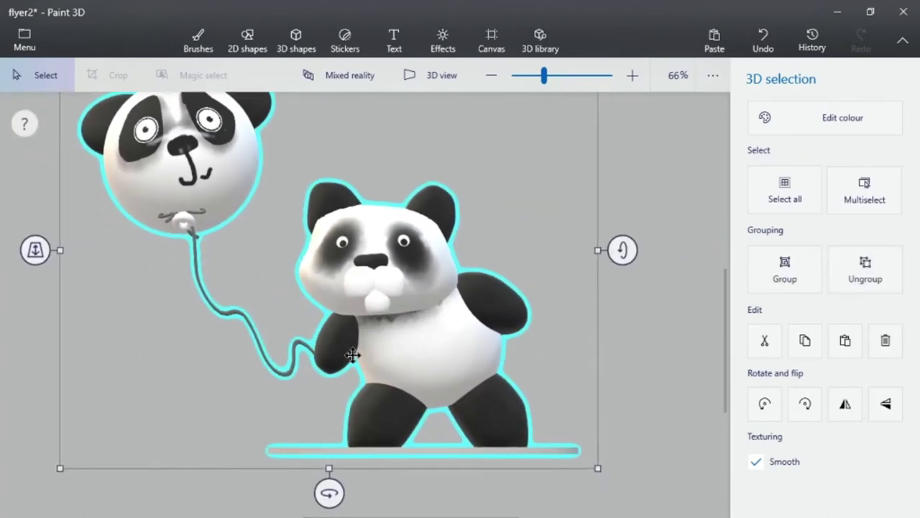
pyautogui.moveTo(350, 494); pyautogui.dragTo(587, 493)
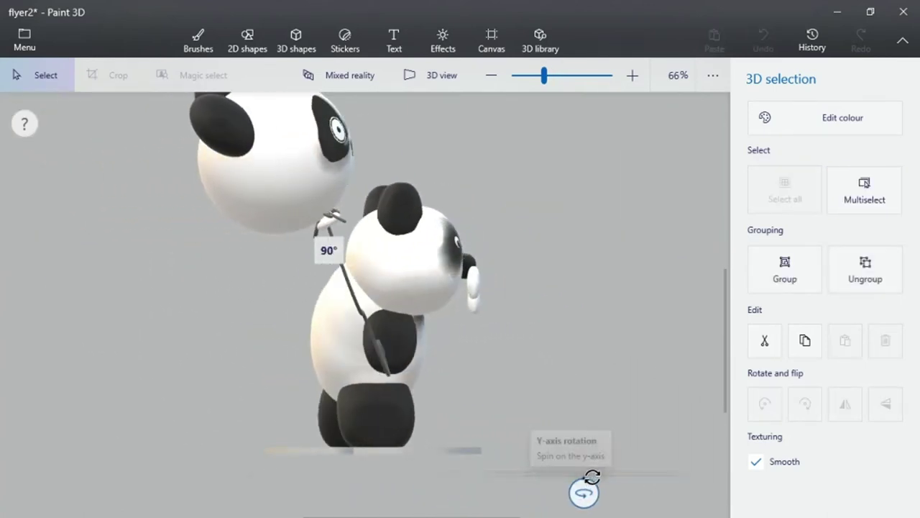
pyautogui.scroll(1, 504, 377)
pyautogui.scroll(3, 503, 371)
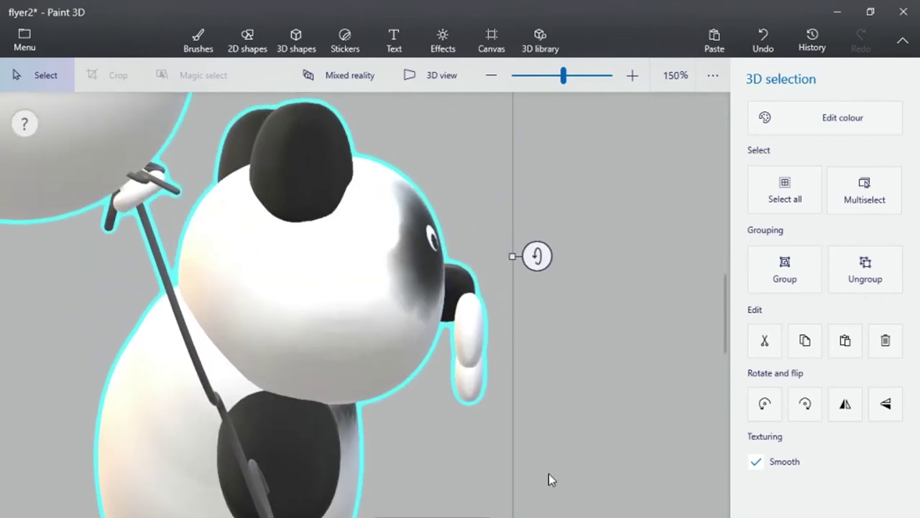
# Select the three muzzle pieces, thicken them, tilt them to follow the face and push them into it below the nose.
pyautogui.moveTo(561, 257); pyautogui.dragTo(434, 491)
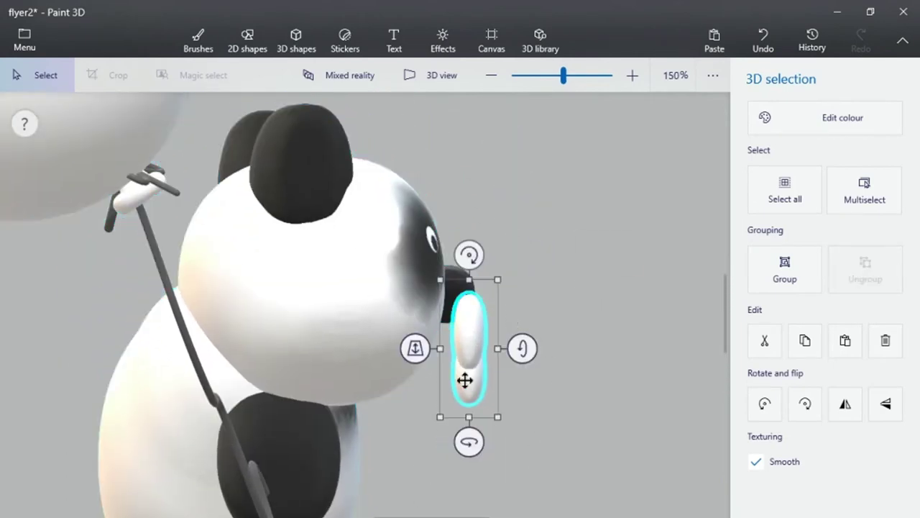
pyautogui.moveTo(440, 355); pyautogui.dragTo(407, 348)
pyautogui.moveTo(433, 248); pyautogui.dragTo(453, 252)
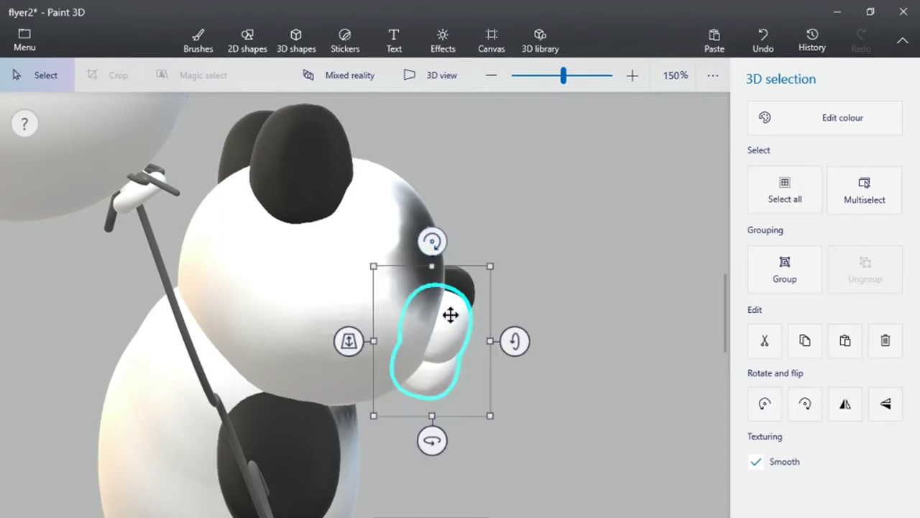
pyautogui.moveTo(455, 325); pyautogui.dragTo(448, 317)
pyautogui.click(582, 350)
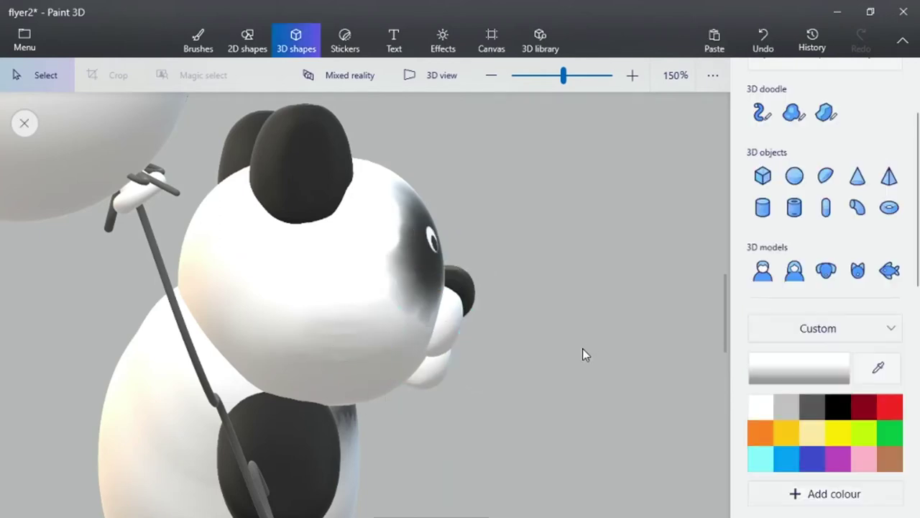
# Select all the 3D objects and rotate the completed scene from the side view back to the front.
pyautogui.scroll(-5, 559, 366)
pyautogui.scroll(-1, 560, 363)
pyautogui.hotkey('ctrl', 'a')
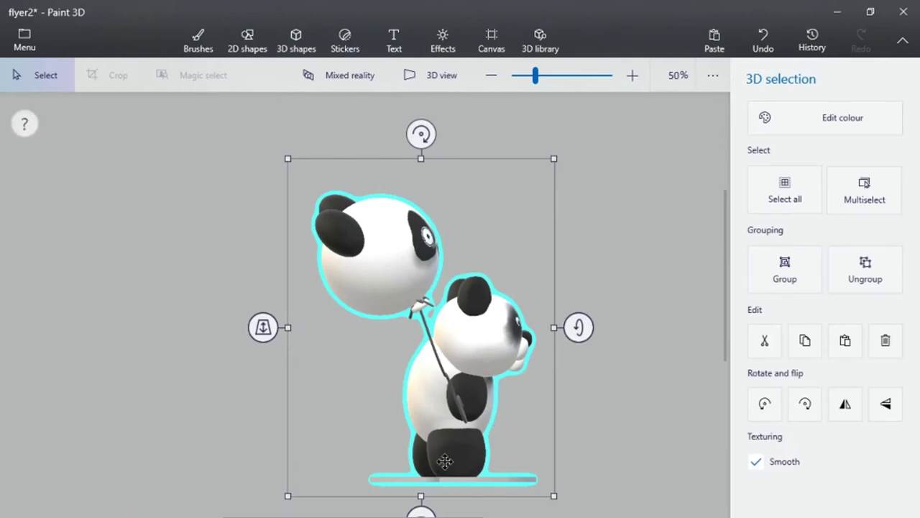
pyautogui.scroll(-1, 444, 460)
pyautogui.moveTo(430, 448); pyautogui.dragTo(237, 448)
# Switch to 3D view and examine the panda scene from several angles.
pyautogui.click(441, 76)
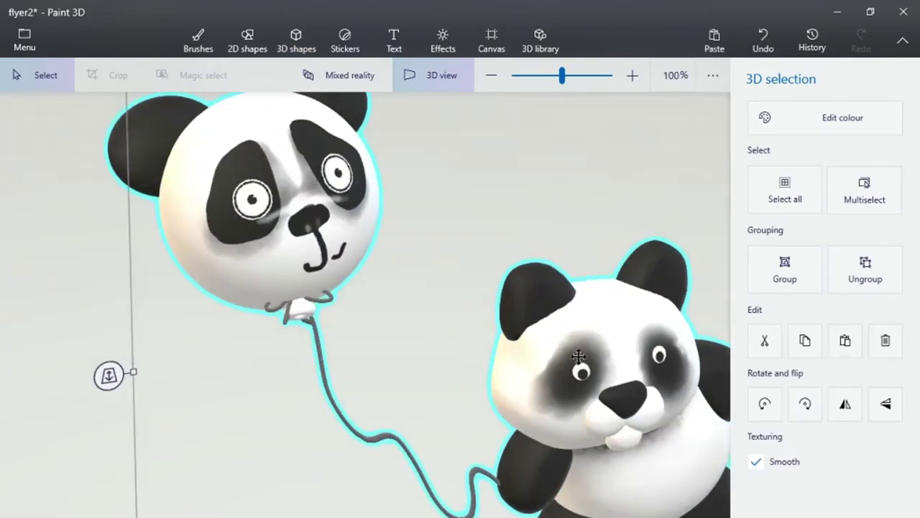
pyautogui.scroll(-2, 304, 292)
pyautogui.scroll(-1, 292, 290)
pyautogui.scroll(1, 291, 290)
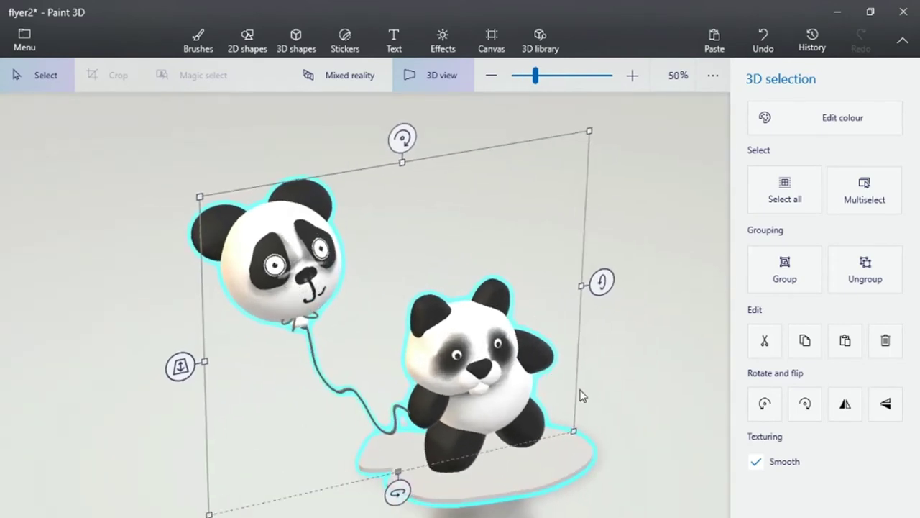
pyautogui.moveTo(581, 390); pyautogui.dragTo(567, 355, button='right')
pyautogui.moveTo(566, 362); pyautogui.dragTo(594, 339)
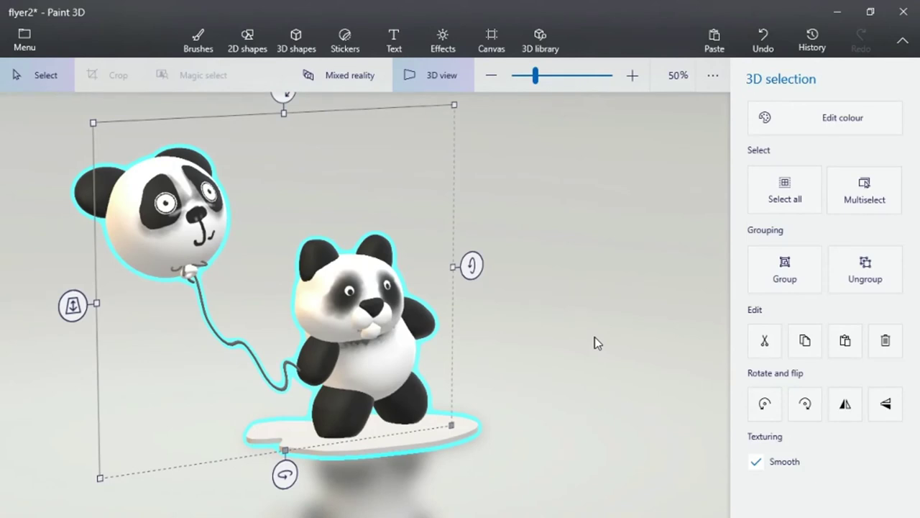
pyautogui.moveTo(595, 336); pyautogui.dragTo(602, 337)
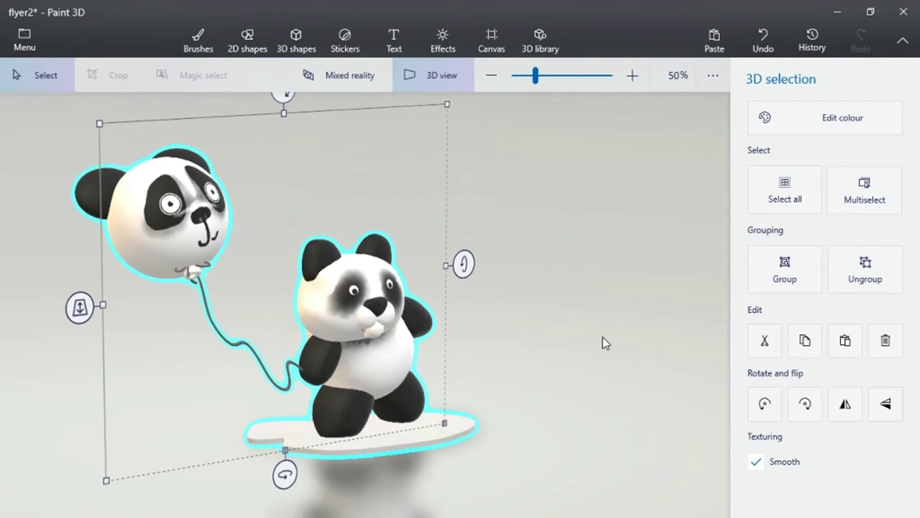
pyautogui.moveTo(603, 336); pyautogui.dragTo(754, 324, button='right')
pyautogui.moveTo(756, 330); pyautogui.dragTo(565, 314)
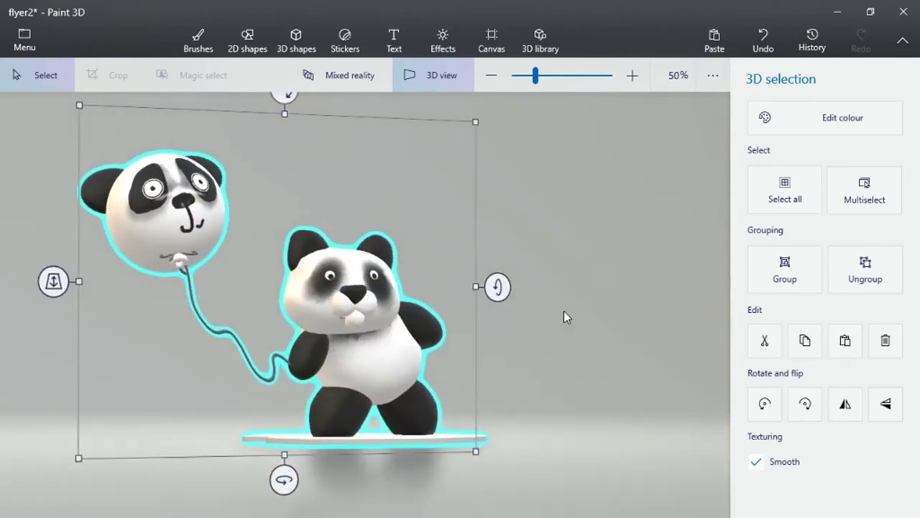
# Rotate the panda figure's string-holding arm slightly clockwise and move it outward from the body.
pyautogui.click(323, 356)
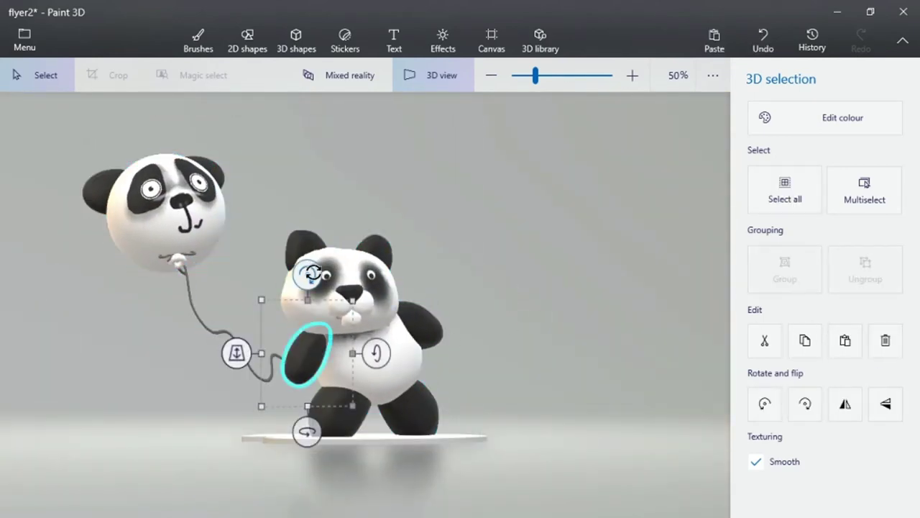
pyautogui.moveTo(311, 274); pyautogui.dragTo(327, 283)
pyautogui.moveTo(314, 335); pyautogui.dragTo(308, 335)
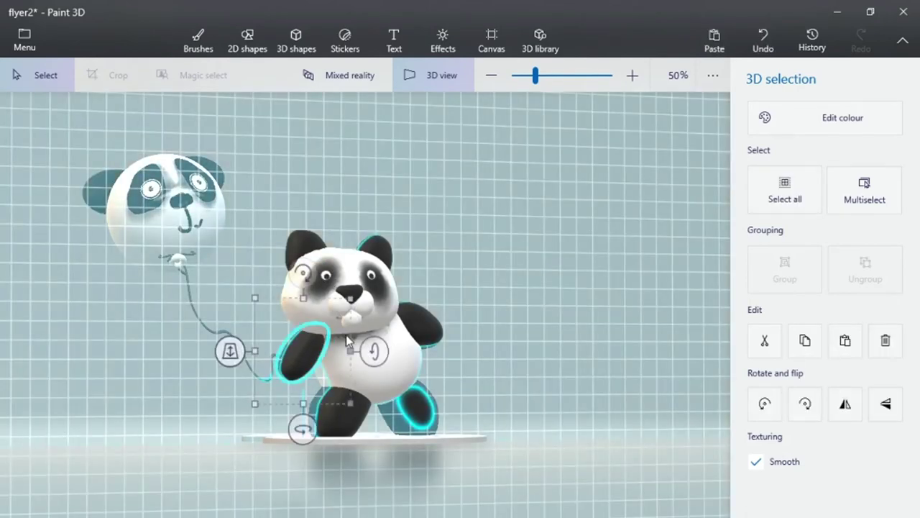
pyautogui.click(578, 344)
# Tilt the panda figure's free arm slightly counter-clockwise and move it a little closer to the body.
pyautogui.moveTo(579, 344); pyautogui.dragTo(442, 319)
pyautogui.click(423, 318)
pyautogui.moveTo(405, 260); pyautogui.dragTo(392, 258)
pyautogui.moveTo(401, 336); pyautogui.dragTo(398, 331)
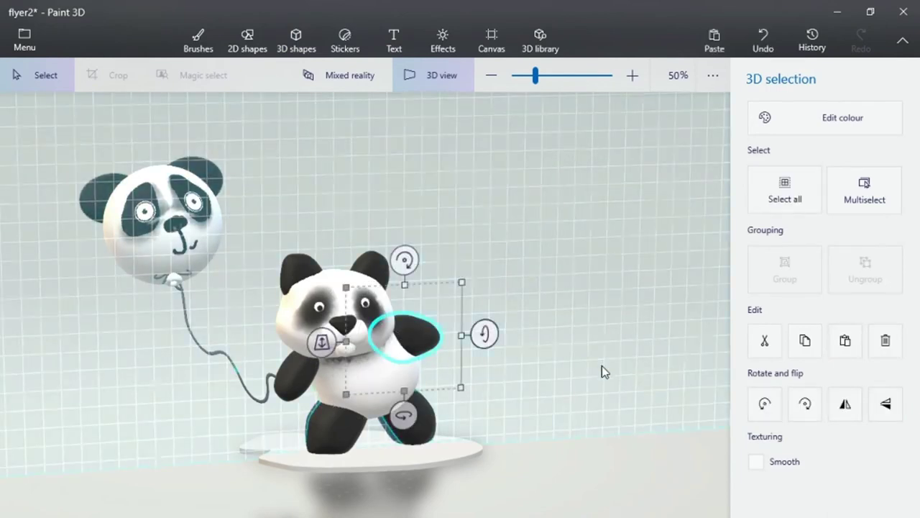
pyautogui.click(576, 375)
pyautogui.moveTo(548, 378)
pyautogui.mouseDown()
pyautogui.moveTo(759, 346)
pyautogui.moveTo(658, 248)
pyautogui.moveTo(561, 254)
pyautogui.moveTo(493, 286)
pyautogui.moveTo(586, 302)
pyautogui.moveTo(604, 379)
pyautogui.moveTo(560, 364)
pyautogui.mouseUp()
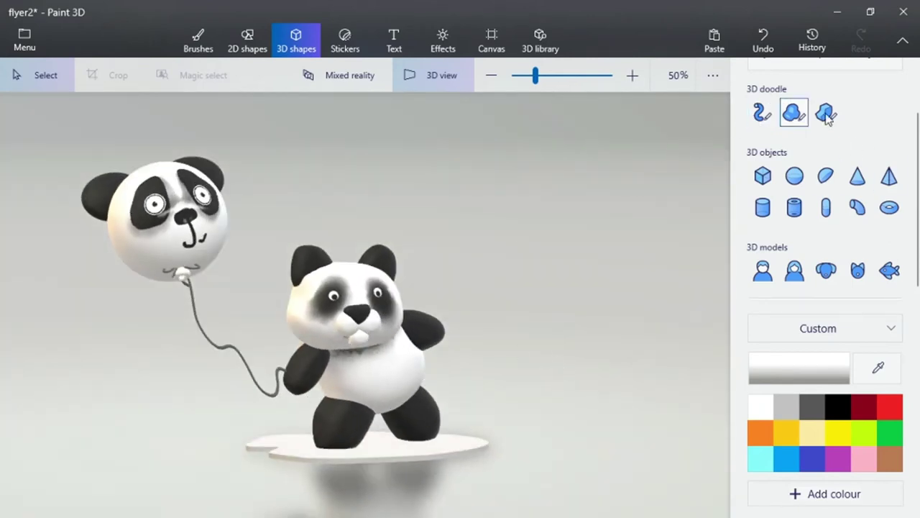
pyautogui.click(794, 113)
pyautogui.scroll(1, 793, 115)
pyautogui.click(793, 174)
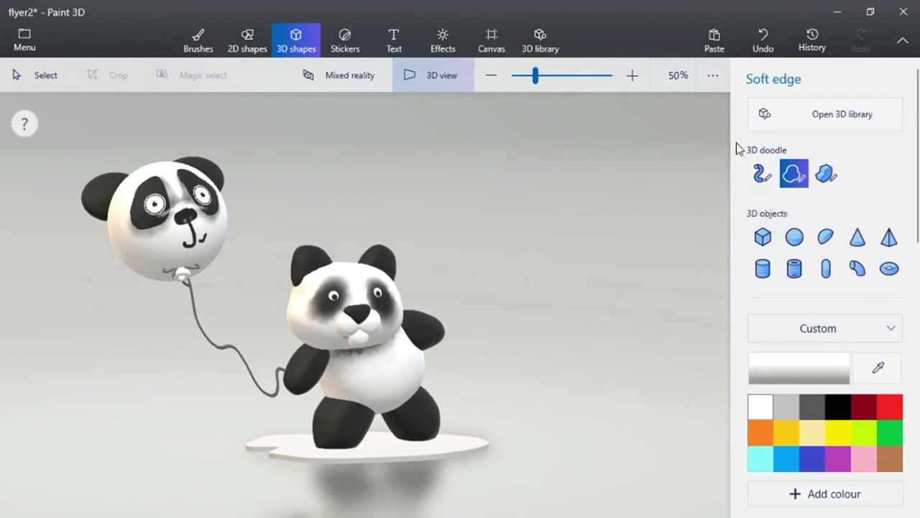
# Start saving the panda scene as an MP4 video and set its framing to 16:9.
pyautogui.click(30, 43)
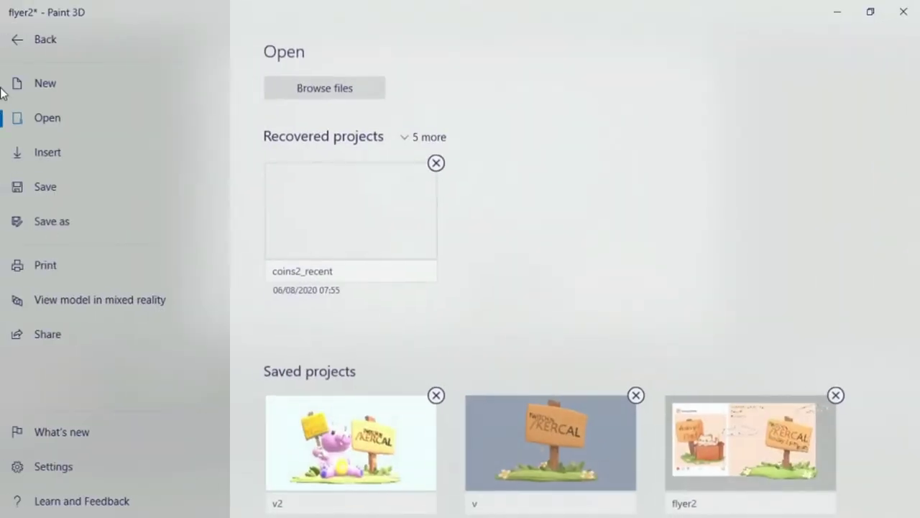
pyautogui.click(20, 229)
pyautogui.click(469, 132)
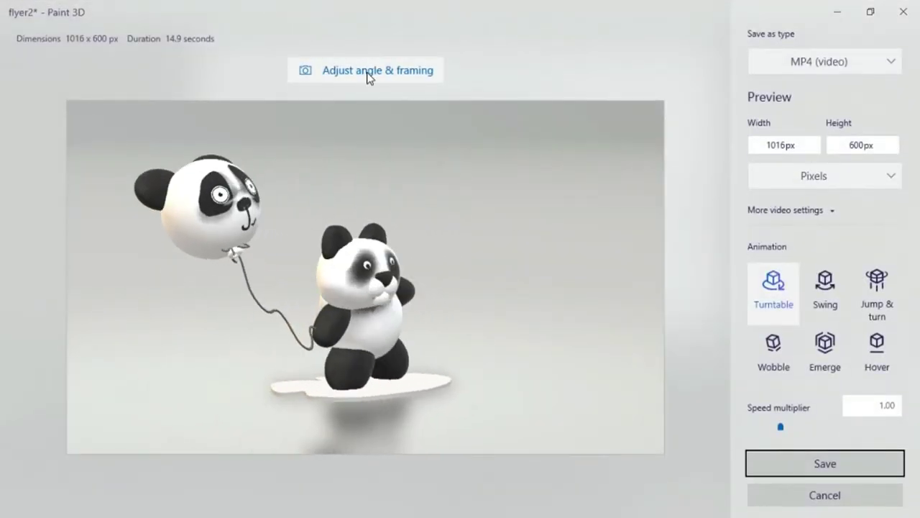
pyautogui.click(368, 72)
pyautogui.click(774, 181)
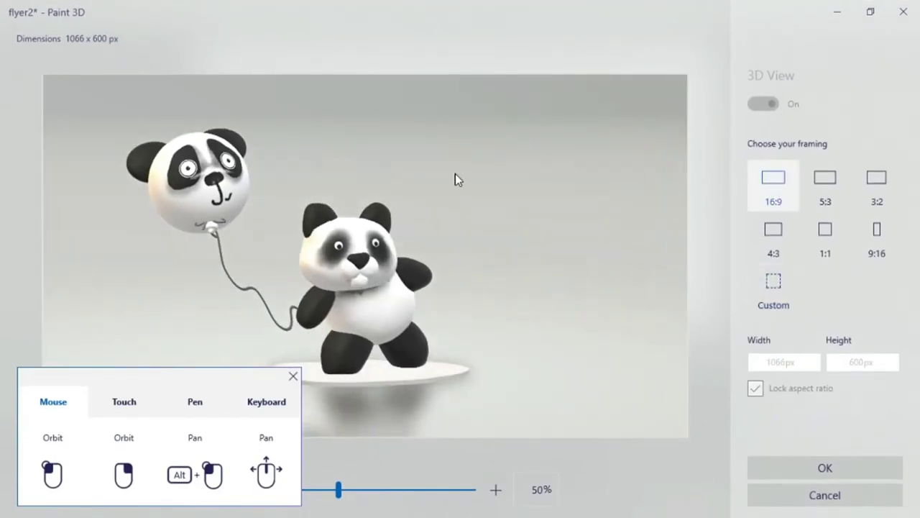
# Adjust the video's viewing angle, zoom the framing out to 33%, and accept it.
pyautogui.moveTo(455, 176); pyautogui.dragTo(486, 189)
pyautogui.scroll(-1, 485, 185)
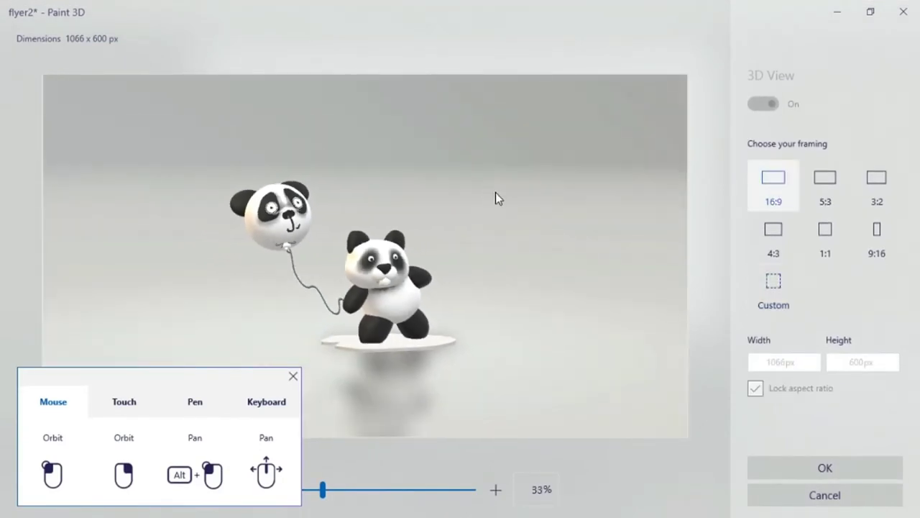
pyautogui.moveTo(495, 192); pyautogui.dragTo(474, 204, button='middle')
pyautogui.scroll(1, 476, 203)
pyautogui.moveTo(476, 204); pyautogui.dragTo(501, 194)
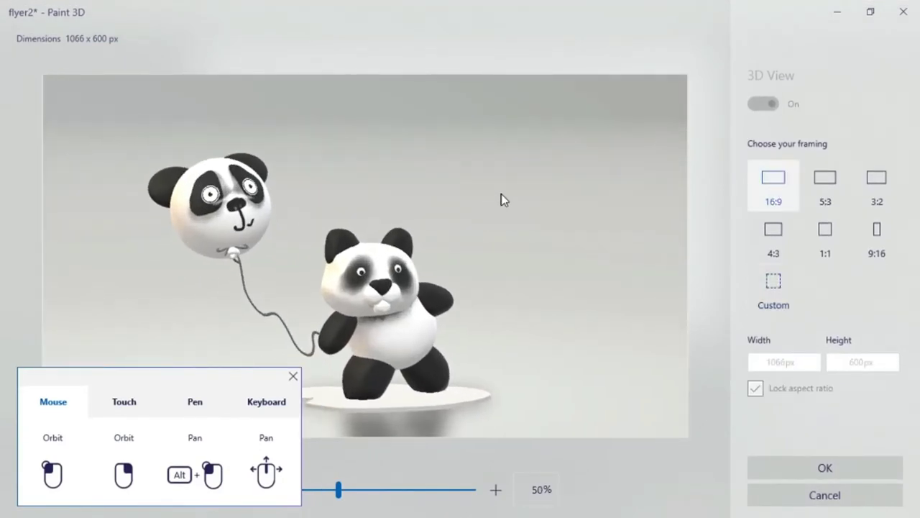
pyautogui.click(293, 376)
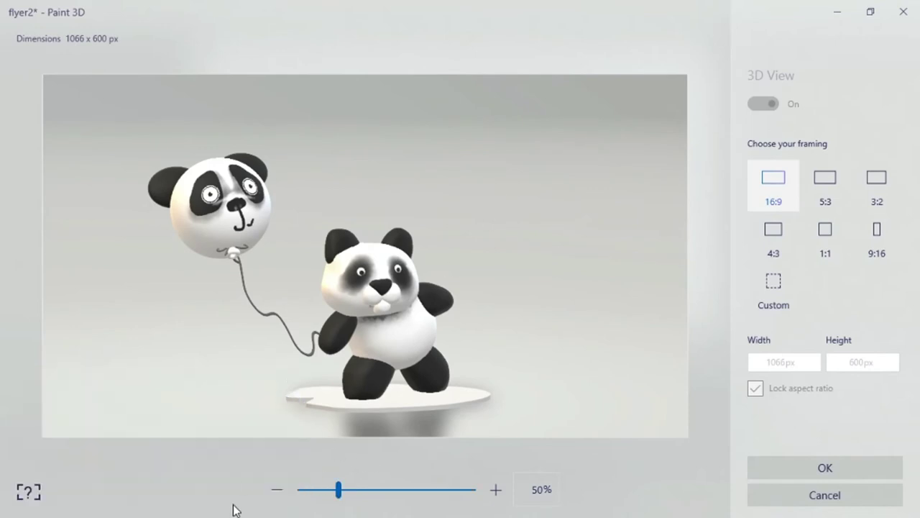
pyautogui.click(278, 489)
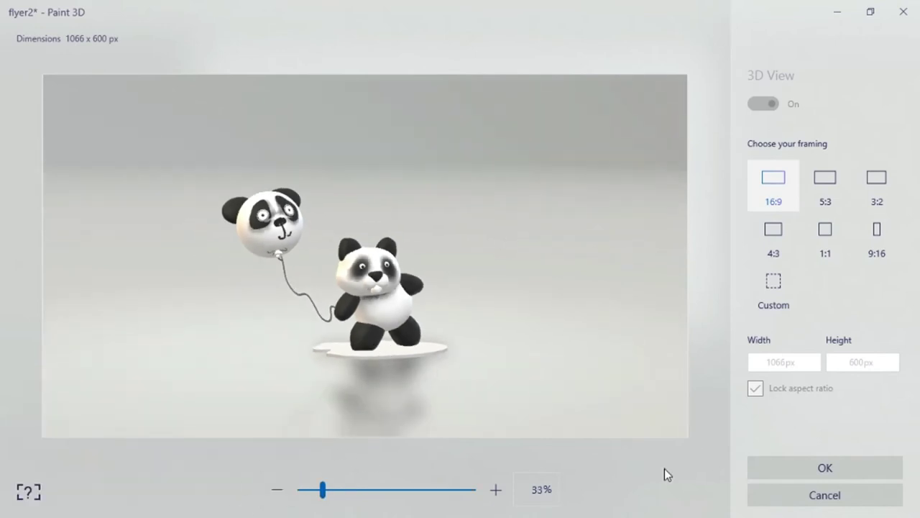
pyautogui.click(855, 467)
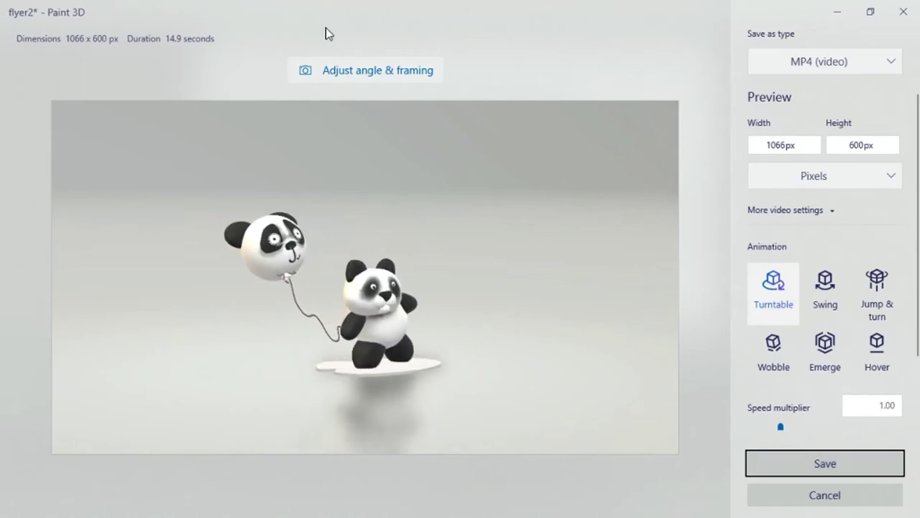
pyautogui.click(355, 71)
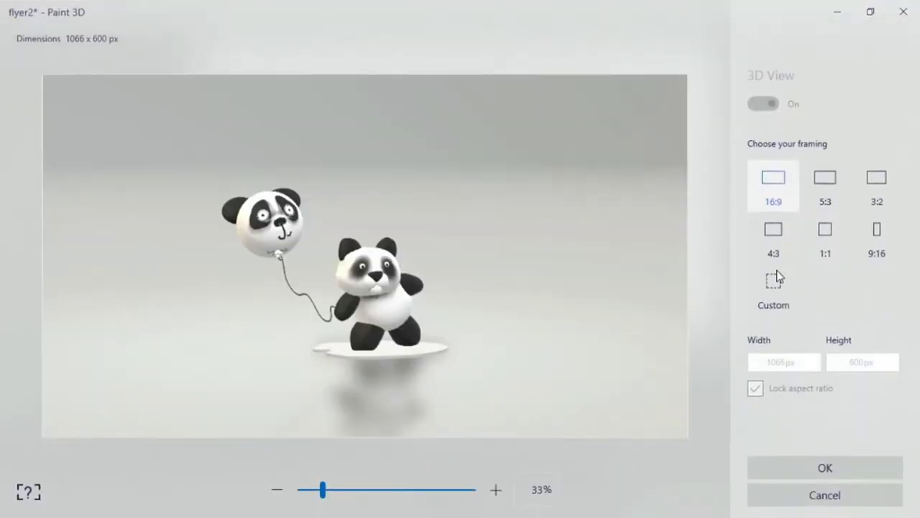
pyautogui.click(782, 466)
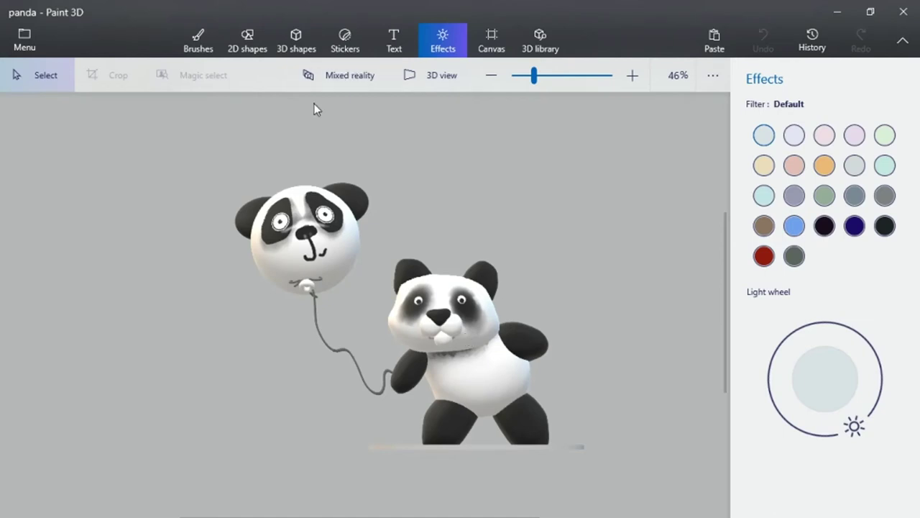
# Draw a white rounded soft-edge 3D doodle beside the finished panda as a second panda's head.
pyautogui.click(295, 40)
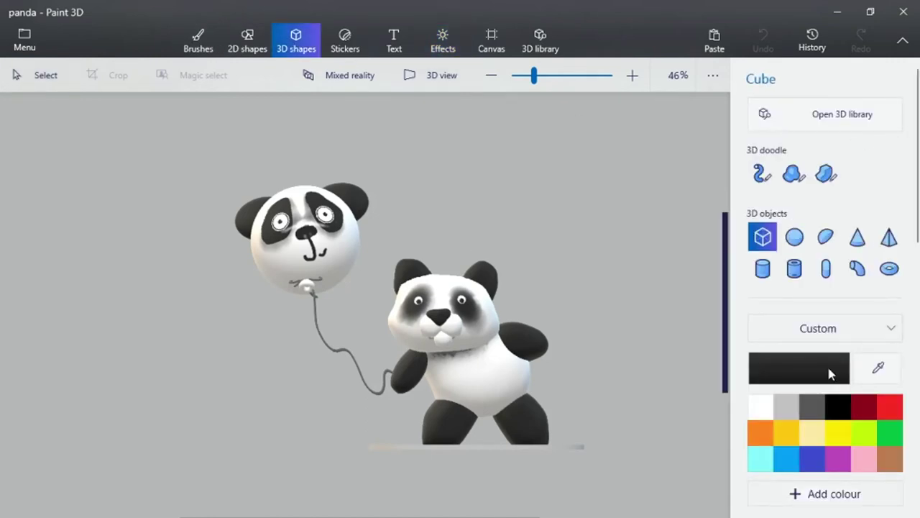
pyautogui.click(793, 178)
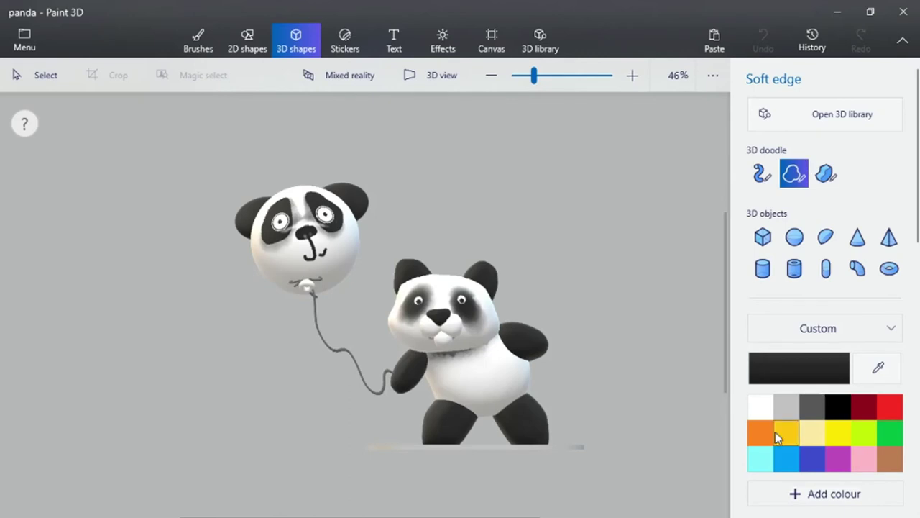
pyautogui.click(760, 406)
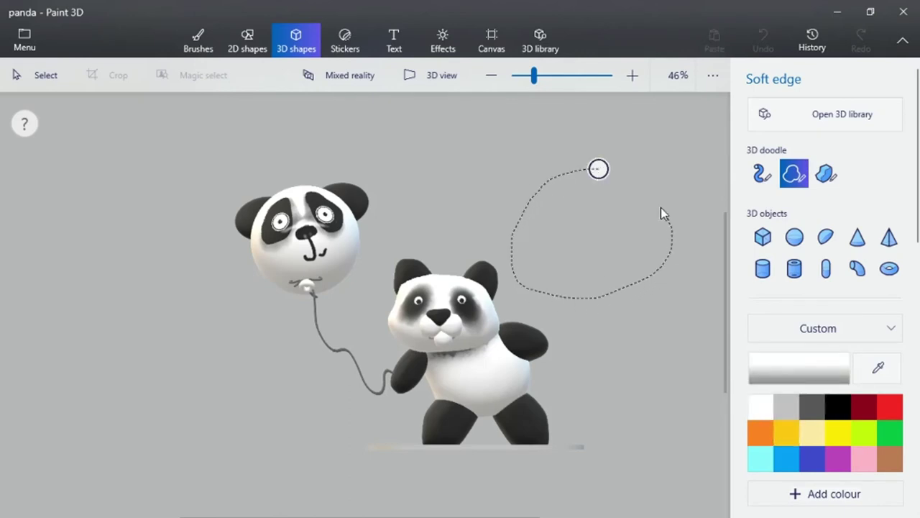
pyautogui.moveTo(624, 178); pyautogui.dragTo(598, 169)
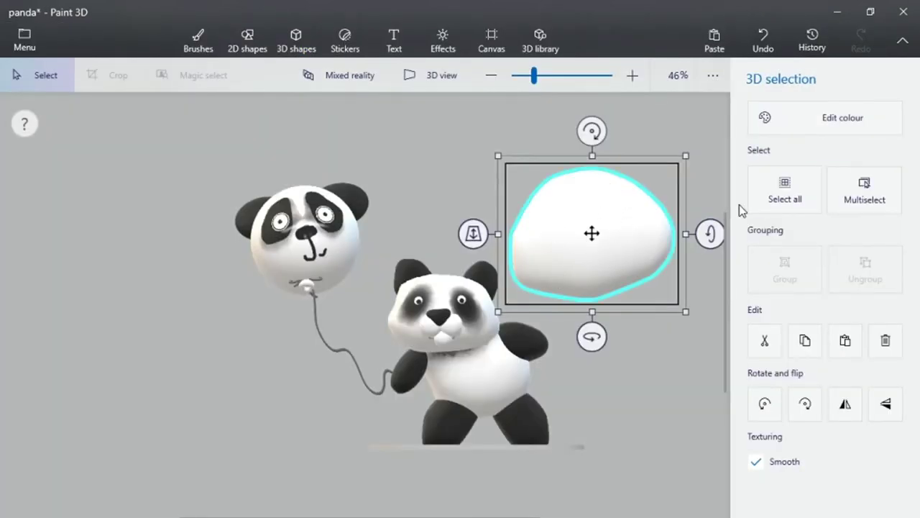
pyautogui.click(673, 127)
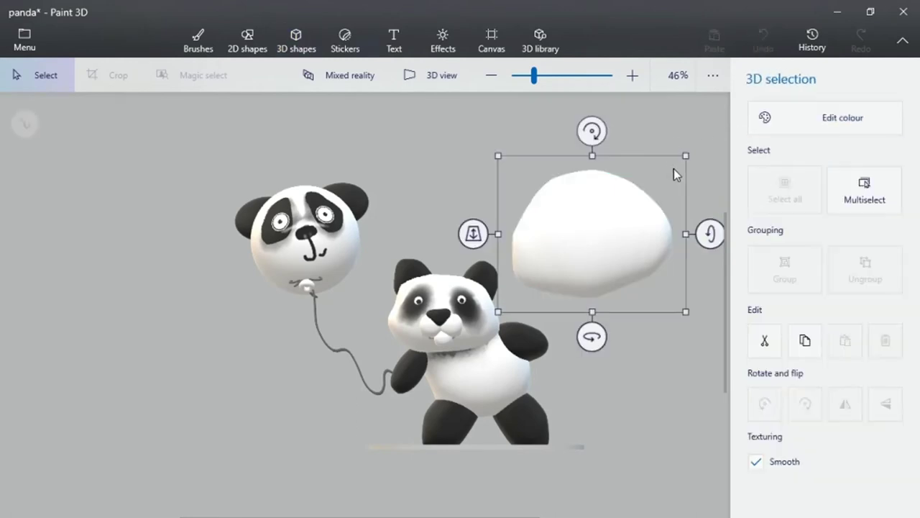
# Shrink a copy of the white head shape into an ear at the head's upper left and colour it black.
pyautogui.moveTo(686, 156); pyautogui.dragTo(536, 185)
pyautogui.click(790, 128)
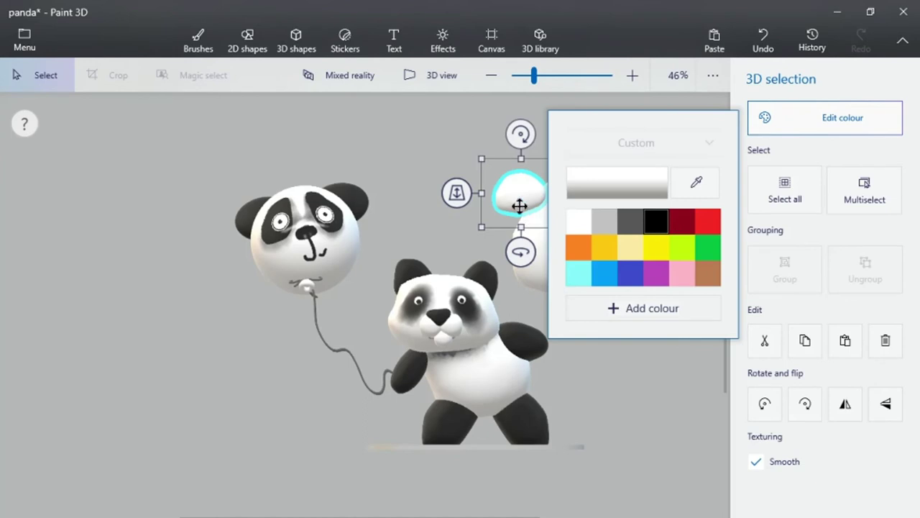
pyautogui.click(427, 136)
pyautogui.click(510, 164)
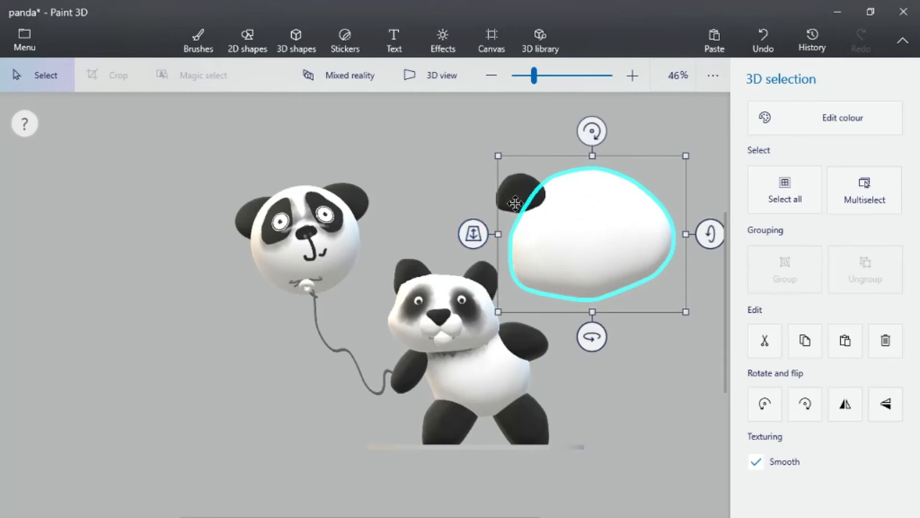
# Duplicate the black ear, flip it horizontally, and place the copy on the opposite upper side of the head.
pyautogui.click(515, 203)
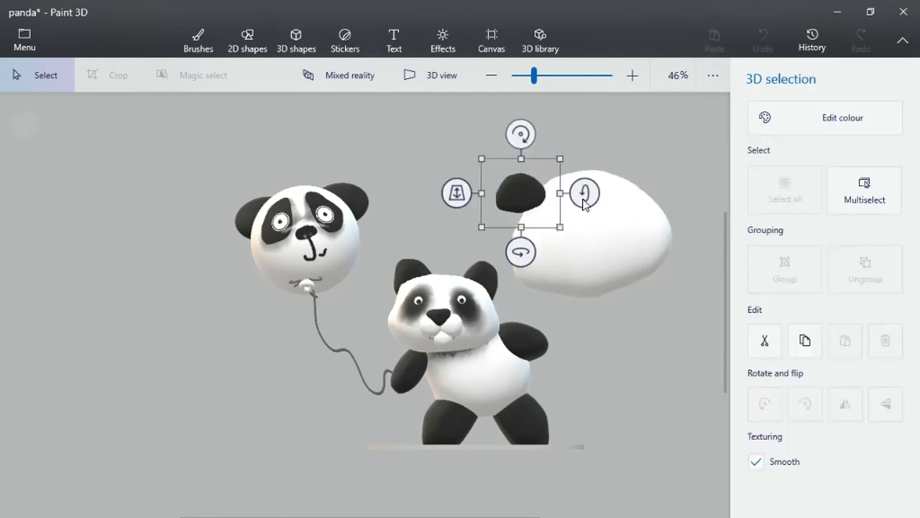
pyautogui.click(805, 340)
pyautogui.click(845, 404)
pyautogui.hotkey('ctrl', 'v')
pyautogui.moveTo(551, 211); pyautogui.dragTo(657, 185)
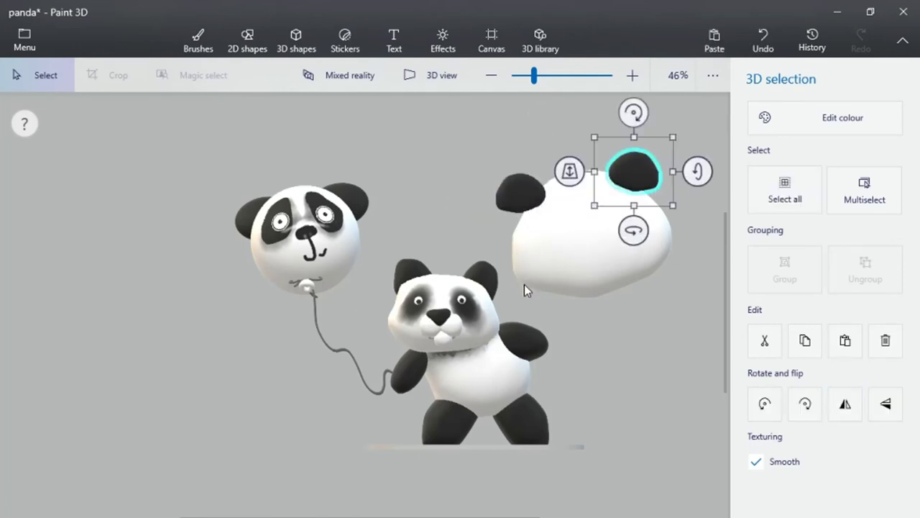
# Duplicate the white head shape below the head and make the copy taller and narrower as the body.
pyautogui.click(613, 306)
pyautogui.click(615, 268)
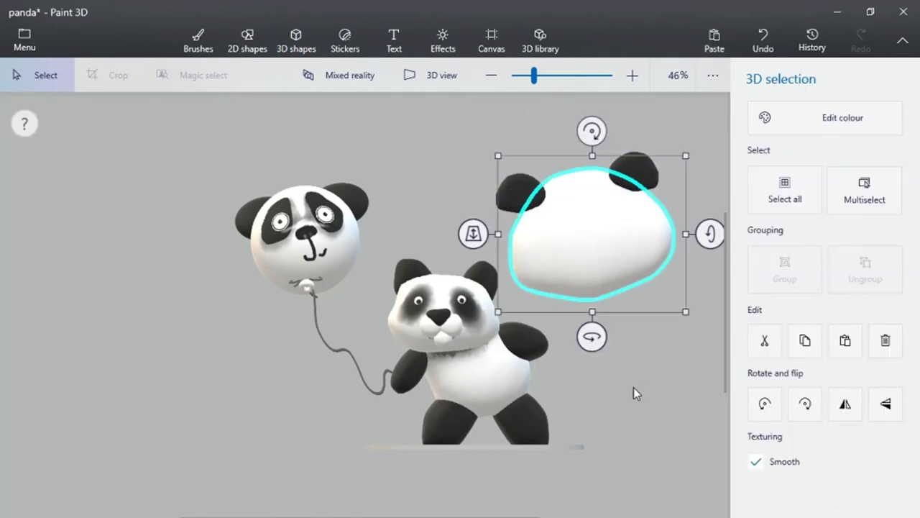
pyautogui.hotkey('ctrl', 'v')
pyautogui.moveTo(605, 211); pyautogui.dragTo(635, 324)
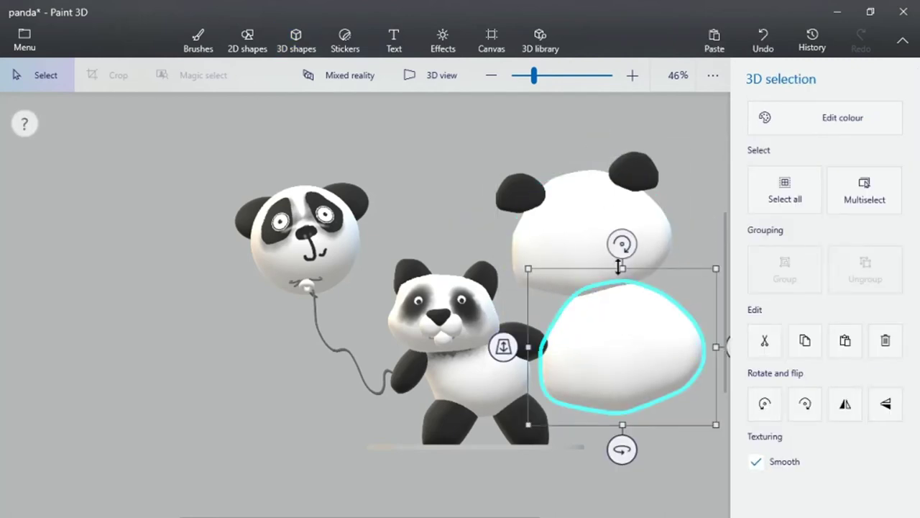
pyautogui.moveTo(618, 267); pyautogui.dragTo(639, 209)
pyautogui.moveTo(715, 210); pyautogui.dragTo(683, 240)
pyautogui.moveTo(622, 292); pyautogui.dragTo(623, 283)
pyautogui.scroll(-3, 506, 345)
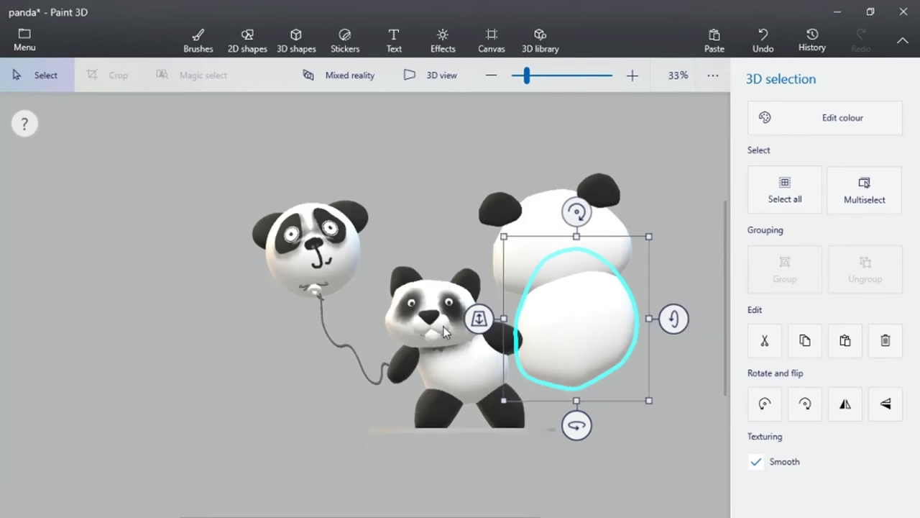
# Move the new head, ears and body farther from the finished panda and delete the leftover white shape.
pyautogui.hotkey('ctrl', 'a')
pyautogui.moveTo(561, 169); pyautogui.dragTo(388, 256)
pyautogui.keyDown('ctrl'); pyautogui.click(474, 263); pyautogui.keyUp('ctrl')
pyautogui.keyDown('ctrl'); pyautogui.click(477, 310); pyautogui.keyUp('ctrl')
pyautogui.moveTo(450, 230); pyautogui.dragTo(534, 238)
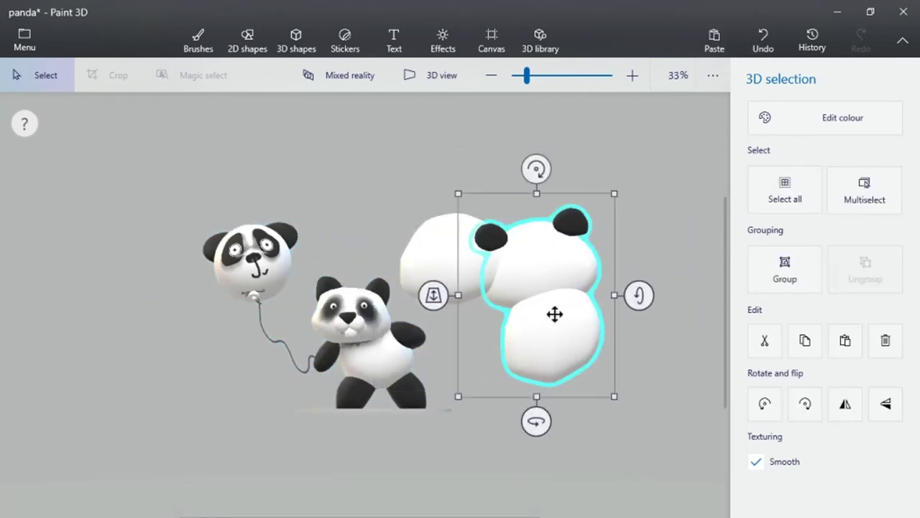
pyautogui.click(444, 260)
pyautogui.press('Delete')
# Select all the new panda's parts, rotate them to a side view, and make the head thicker and centred.
pyautogui.moveTo(675, 151); pyautogui.dragTo(445, 414)
pyautogui.moveTo(536, 419); pyautogui.dragTo(600, 421)
pyautogui.moveTo(653, 171); pyautogui.dragTo(536, 238)
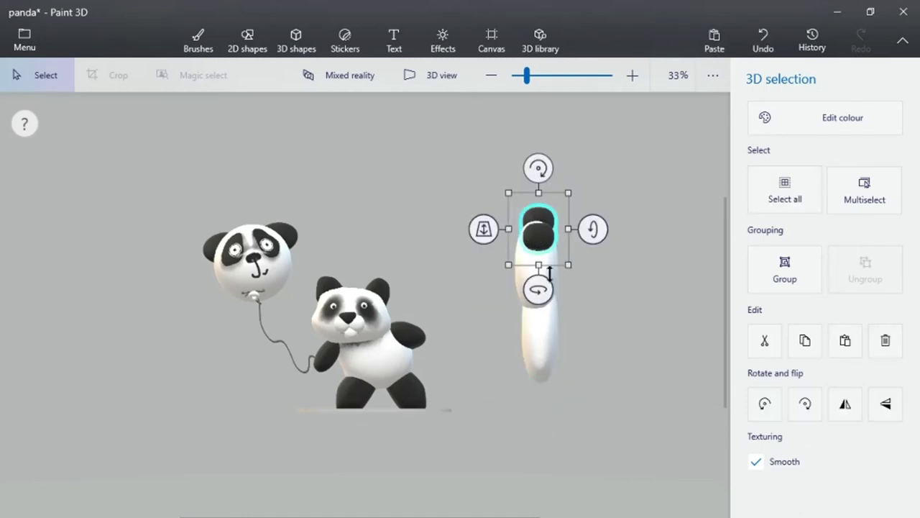
pyautogui.click(523, 283)
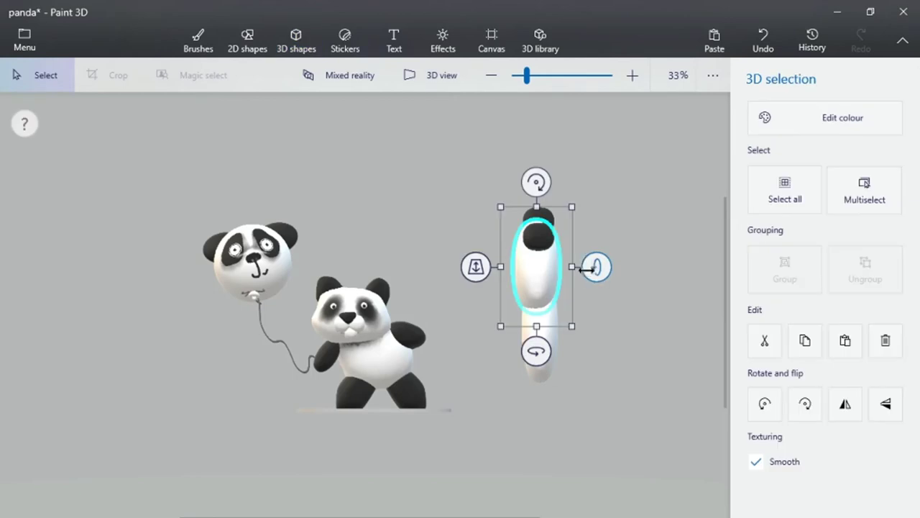
pyautogui.moveTo(577, 267); pyautogui.dragTo(616, 276)
pyautogui.moveTo(558, 281); pyautogui.dragTo(546, 281)
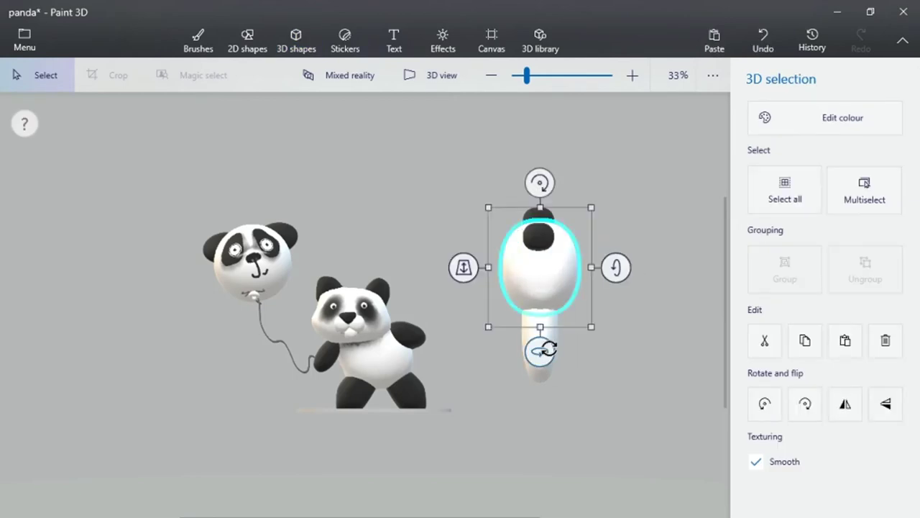
# Thicken the new panda's body in the side view and align it beneath the head.
pyautogui.click(535, 397)
pyautogui.click(535, 336)
pyautogui.moveTo(594, 325); pyautogui.dragTo(558, 333)
# Rotate all the new panda's parts back to face front and slightly adjust the depth of the head and ears.
pyautogui.moveTo(637, 165); pyautogui.dragTo(432, 436)
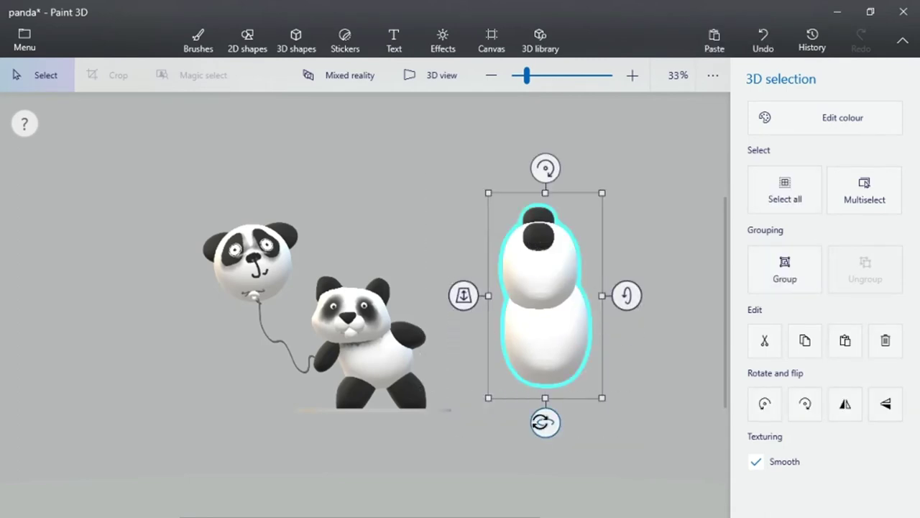
pyautogui.moveTo(545, 422); pyautogui.dragTo(450, 279)
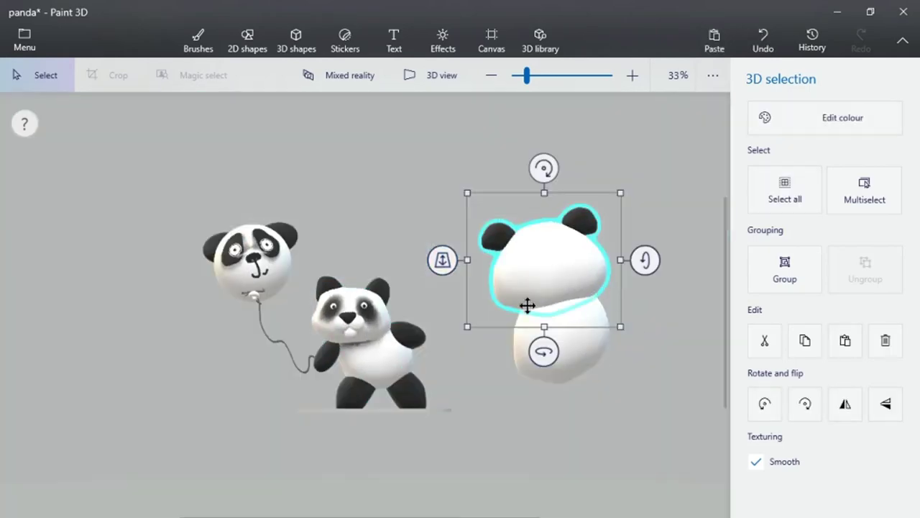
pyautogui.moveTo(441, 265); pyautogui.dragTo(443, 274)
pyautogui.click(602, 158)
# Duplicate both black ears, place the copies at the sides of the body as arms, and push them back in depth.
pyautogui.keyDown('ctrl'); pyautogui.click(499, 232); pyautogui.keyUp('ctrl')
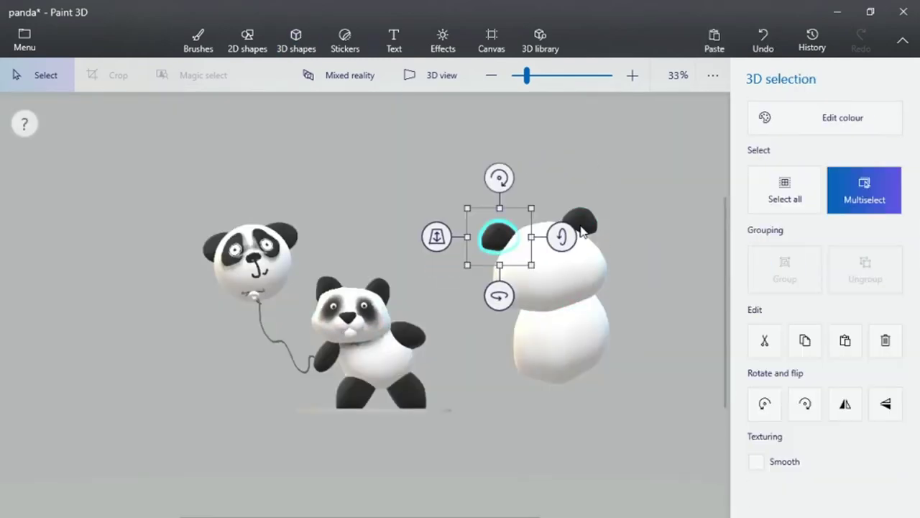
pyautogui.keyDown('ctrl'); pyautogui.click(591, 239); pyautogui.keyUp('ctrl')
pyautogui.hotkey('ctrl', 'c')
pyautogui.hotkey('ctrl', 'v')
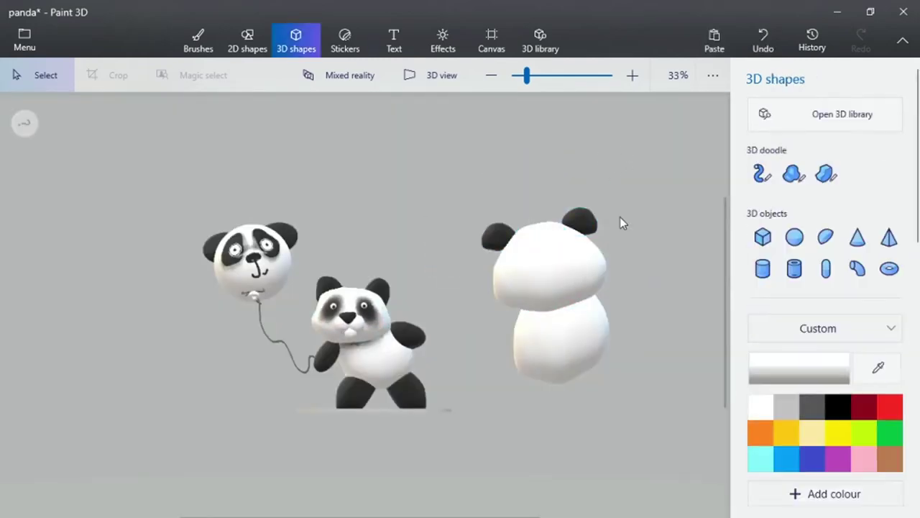
pyautogui.moveTo(586, 224); pyautogui.dragTo(605, 320)
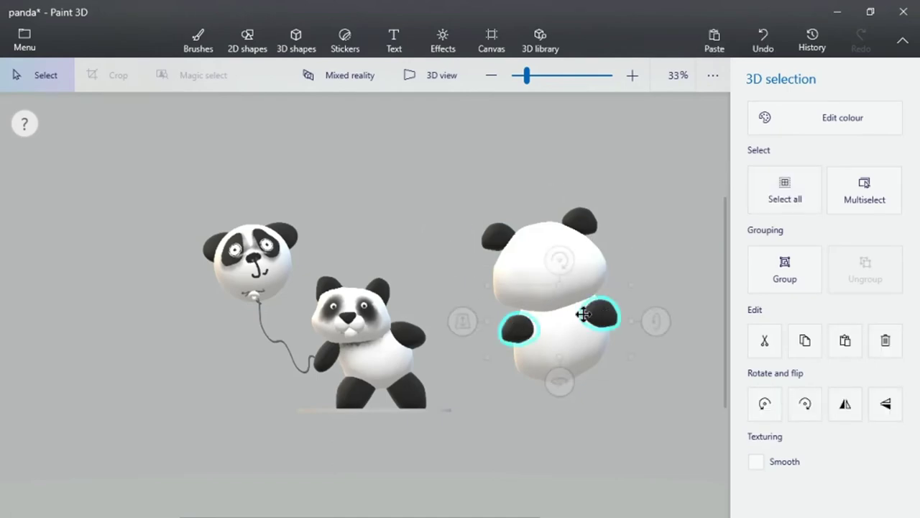
pyautogui.moveTo(462, 321); pyautogui.dragTo(496, 297)
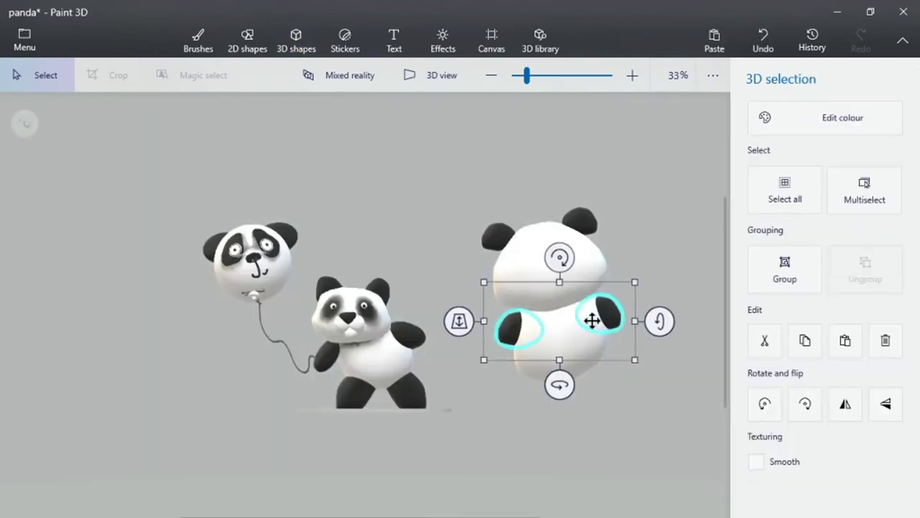
# Place a copy of the black arm pair at the lower end of the body as legs.
pyautogui.moveTo(592, 321); pyautogui.dragTo(610, 362)
pyautogui.click(629, 371)
pyautogui.click(553, 210)
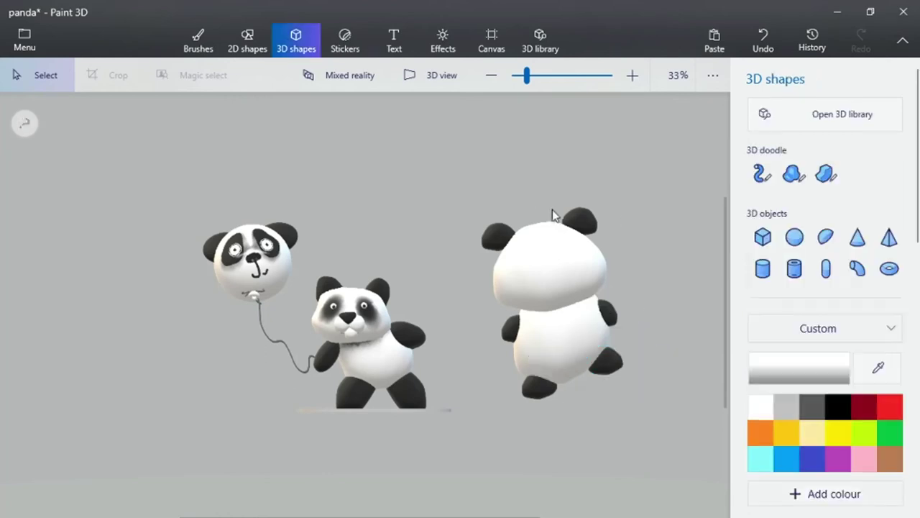
# Paste another black shape pair, bring it forward, centre one shape on the new panda's face as a nose, and delete the spare.
pyautogui.hotkey('ctrl', 'v')
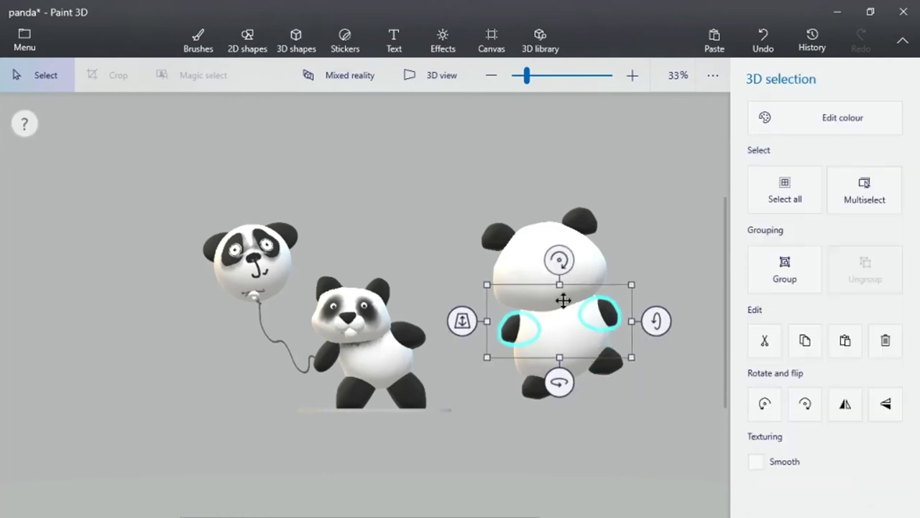
pyautogui.moveTo(587, 317); pyautogui.dragTo(628, 260)
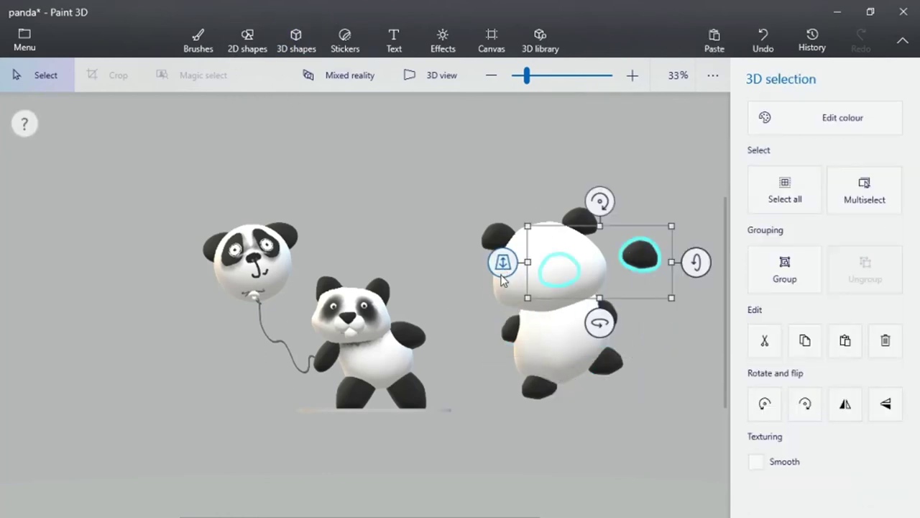
pyautogui.moveTo(503, 277); pyautogui.dragTo(507, 324)
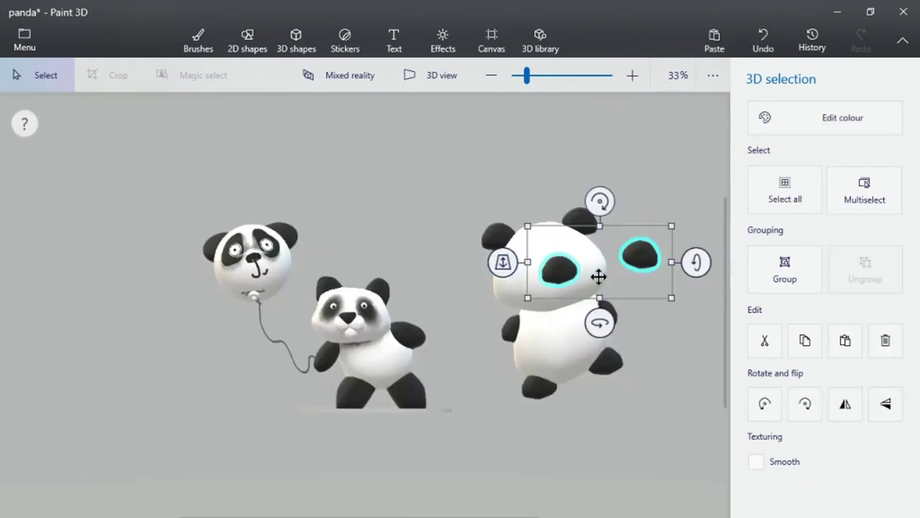
pyautogui.moveTo(564, 268); pyautogui.dragTo(547, 268)
pyautogui.click(619, 256)
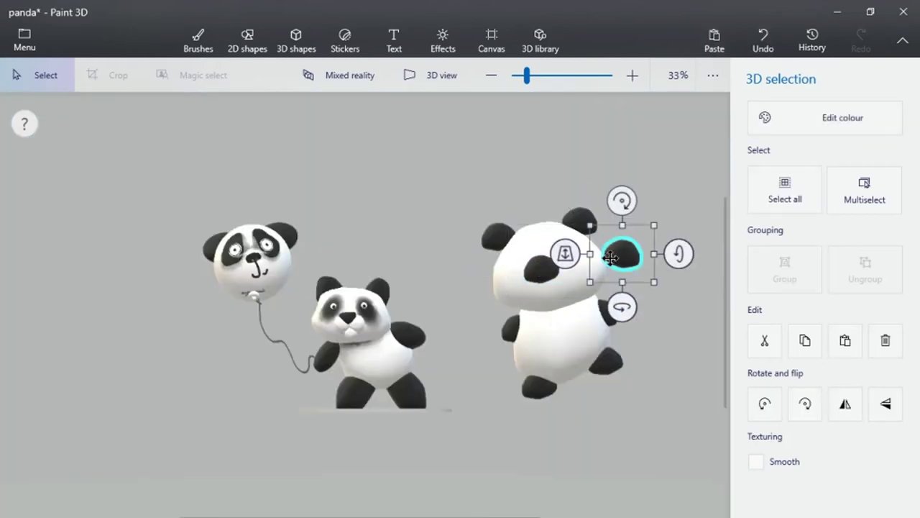
pyautogui.press('Delete')
pyautogui.scroll(5, 417, 272)
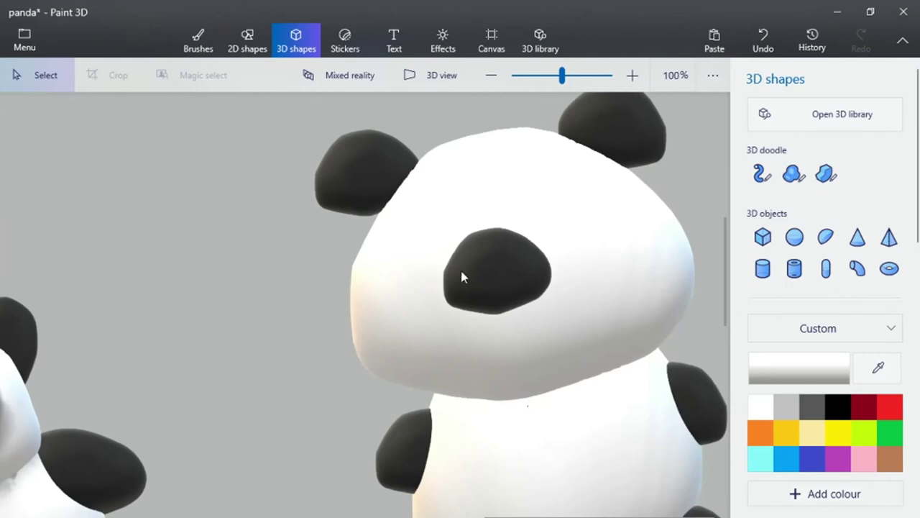
pyautogui.click(461, 277)
pyautogui.moveTo(464, 278); pyautogui.dragTo(519, 279)
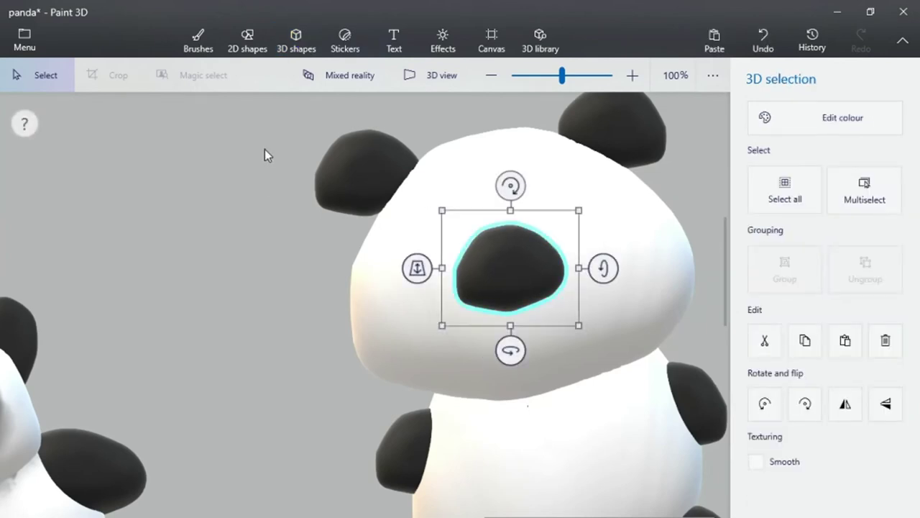
pyautogui.click(263, 152)
# Paint soft black eye patches on both sides of the nose using the Watercolour brush at 26px thickness and 6% opacity.
pyautogui.click(199, 42)
pyautogui.click(857, 117)
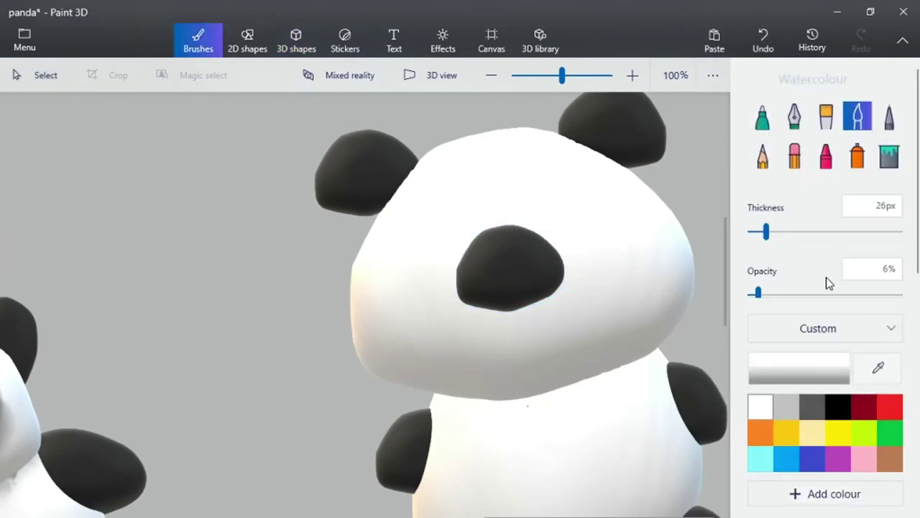
pyautogui.click(826, 408)
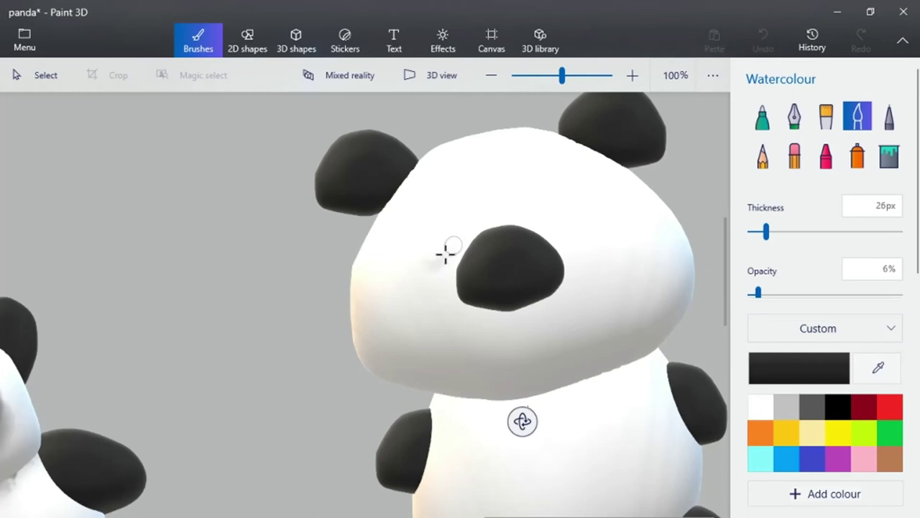
pyautogui.moveTo(446, 254)
pyautogui.mouseDown()
pyautogui.moveTo(437, 262)
pyautogui.moveTo(447, 212)
pyautogui.moveTo(411, 258)
pyautogui.moveTo(419, 267)
pyautogui.moveTo(446, 216)
pyautogui.moveTo(464, 238)
pyautogui.mouseUp()
pyautogui.moveTo(575, 211)
pyautogui.mouseDown()
pyautogui.moveTo(582, 220)
pyautogui.moveTo(559, 247)
pyautogui.moveTo(590, 204)
pyautogui.moveTo(589, 253)
pyautogui.moveTo(571, 284)
pyautogui.mouseUp()
# Draw a white curved closed eye on each dark patch with the Marker at 5px thickness and 100% opacity.
pyautogui.click(761, 115)
pyautogui.scroll(4, 452, 223)
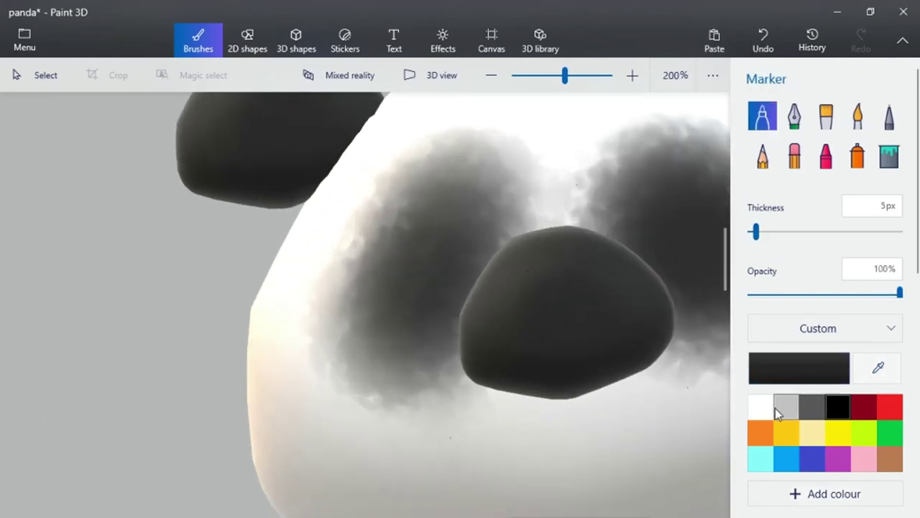
pyautogui.click(775, 408)
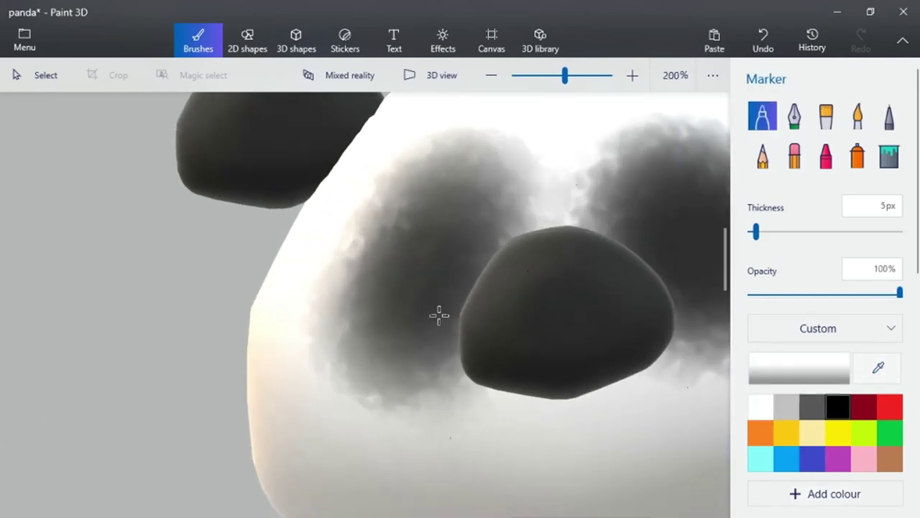
pyautogui.moveTo(401, 239); pyautogui.dragTo(465, 244)
pyautogui.hscroll(3, 496, 266)
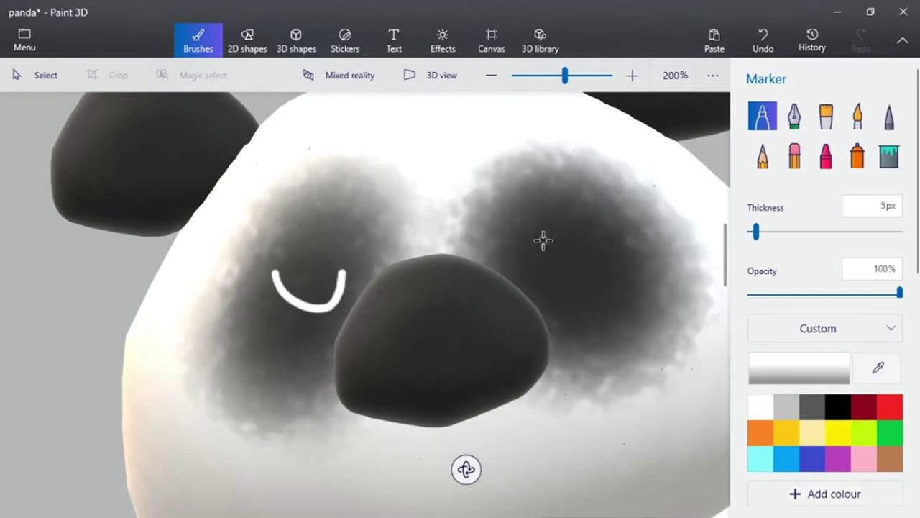
# Draw a black two-curve mouth beneath the new panda's nose with the 5px Marker.
pyautogui.click(841, 408)
pyautogui.scroll(4, 520, 317)
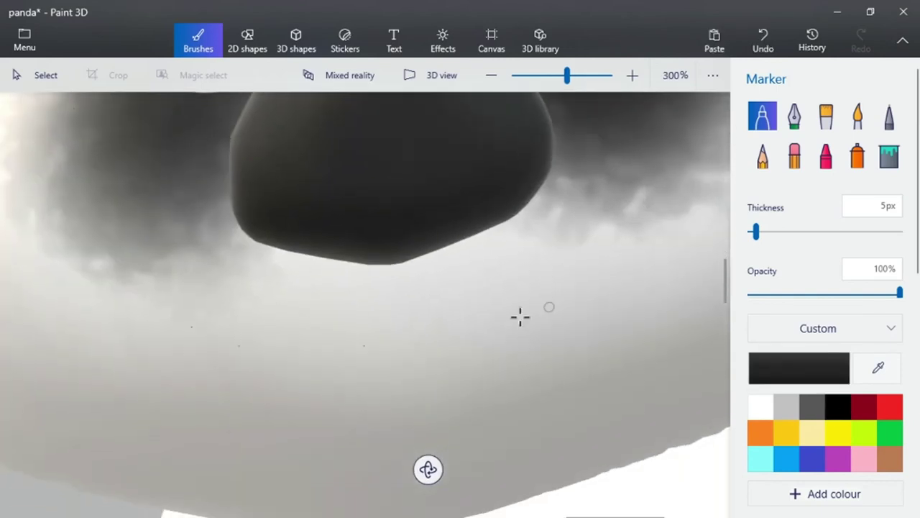
pyautogui.moveTo(289, 352); pyautogui.dragTo(422, 308)
pyautogui.moveTo(421, 251)
pyautogui.mouseDown()
pyautogui.moveTo(527, 386)
pyautogui.moveTo(597, 284)
pyautogui.mouseUp()
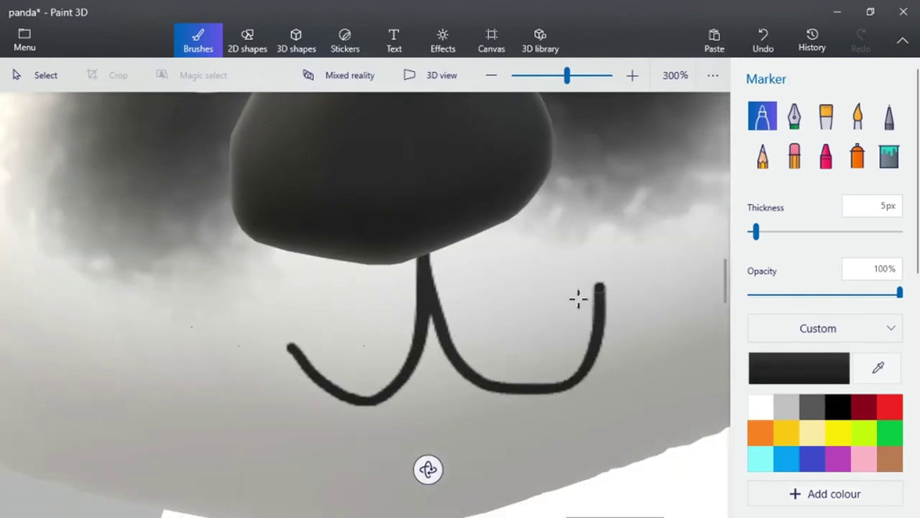
pyautogui.scroll(-5, 580, 300)
pyautogui.scroll(-5, 579, 300)
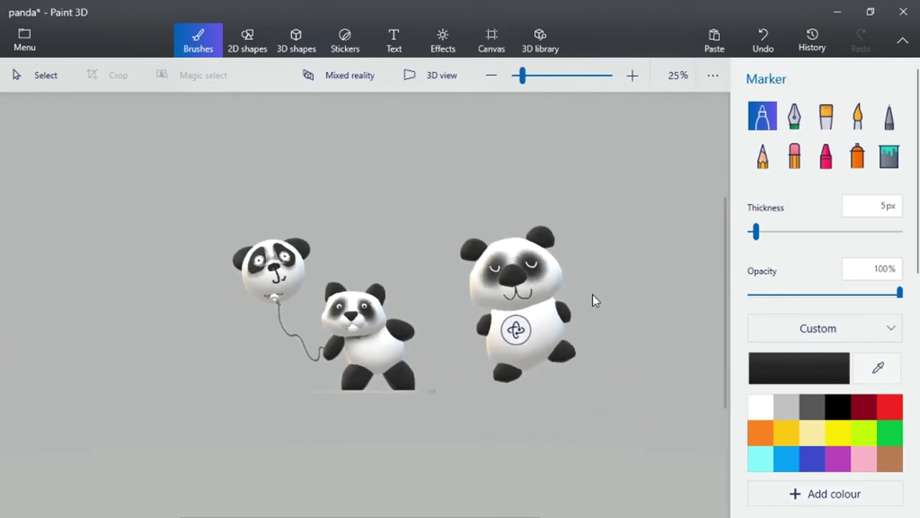
pyautogui.scroll(1, 568, 298)
pyautogui.scroll(-1, 567, 299)
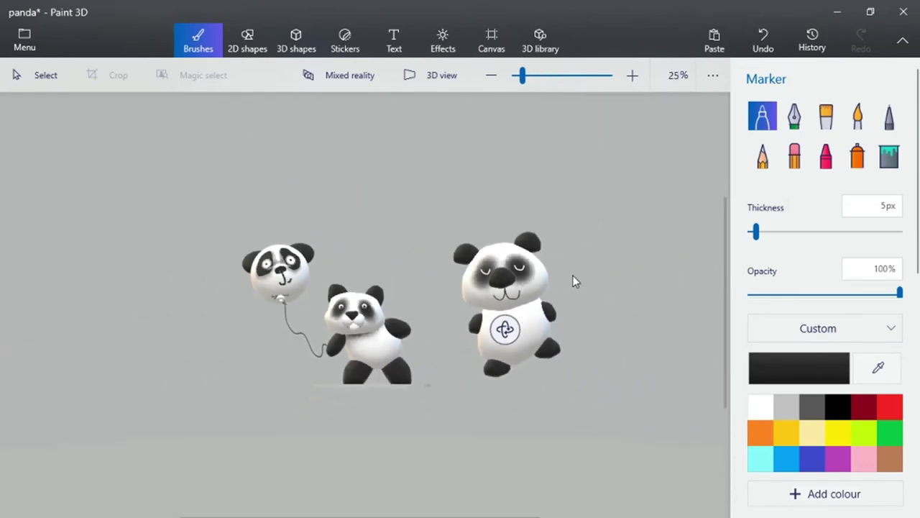
# Select all parts of the newly modelled second panda and delete them.
pyautogui.click(43, 75)
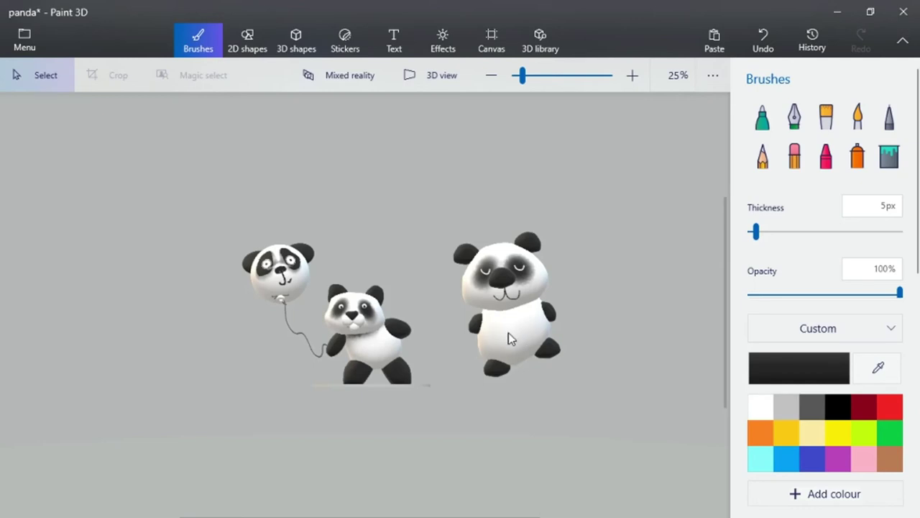
pyautogui.moveTo(623, 168); pyautogui.dragTo(431, 469)
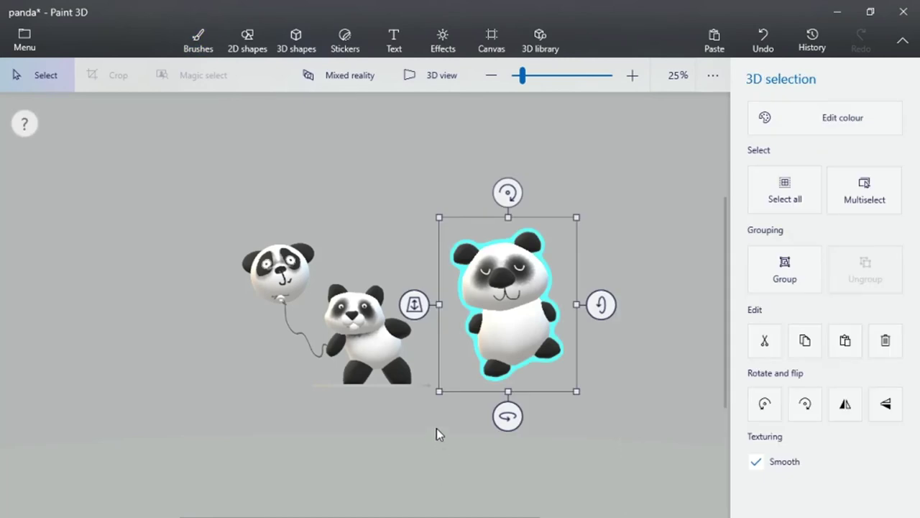
pyautogui.press('Delete')
# Select the panda-head balloon together with its string and move it up and away from the original panda.
pyautogui.scroll(2, 397, 269)
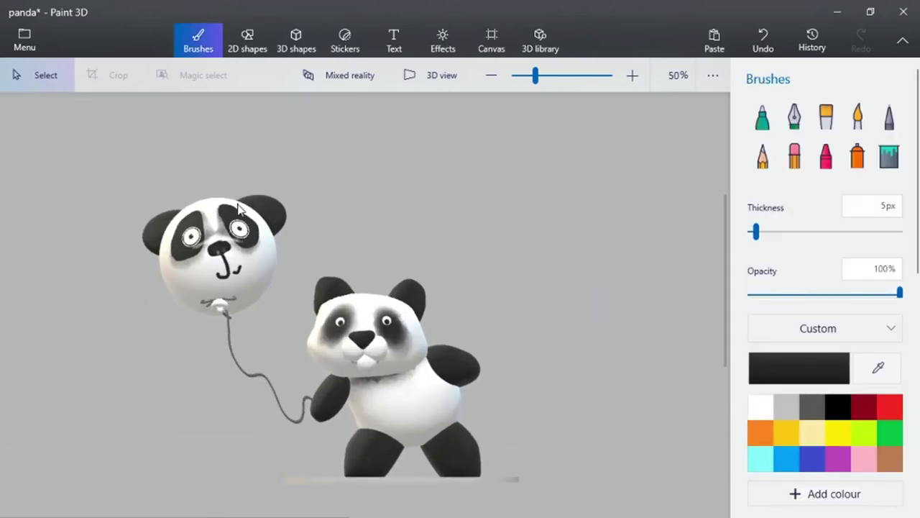
pyautogui.moveTo(105, 172)
pyautogui.mouseDown()
pyautogui.moveTo(289, 476)
pyautogui.moveTo(251, 431)
pyautogui.mouseUp()
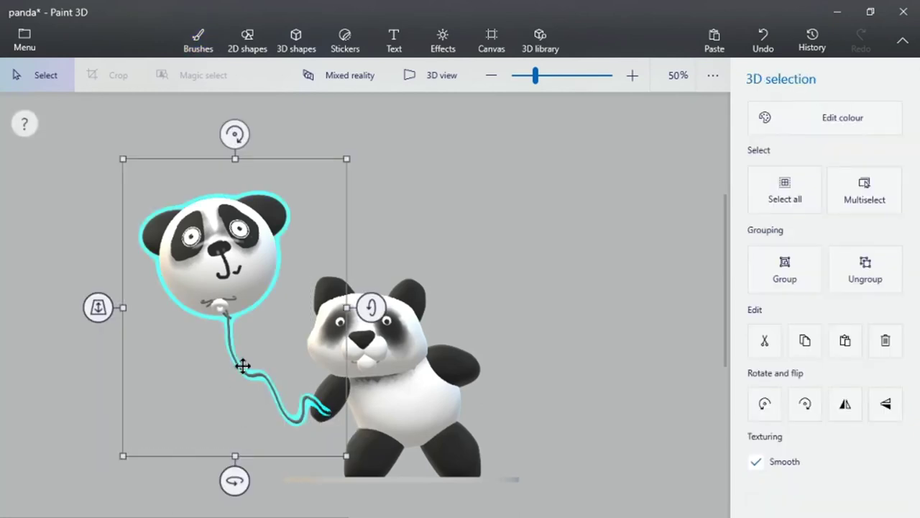
pyautogui.click(242, 374)
pyautogui.moveTo(120, 168); pyautogui.dragTo(317, 305)
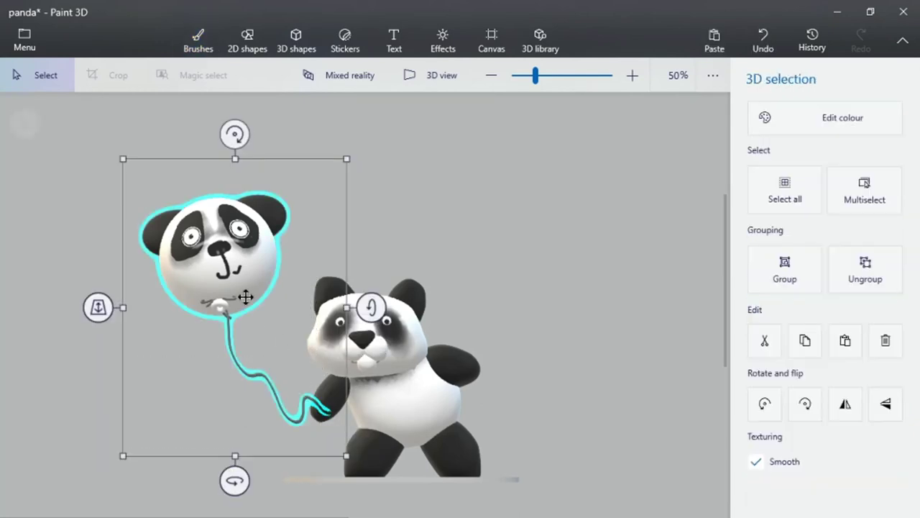
pyautogui.moveTo(239, 282)
pyautogui.mouseDown()
pyautogui.moveTo(161, 220)
pyautogui.moveTo(161, 184)
pyautogui.mouseUp()
# Group the original panda's head parts, turn and tilt the head to look up toward the balloon, and reseat it on the body.
pyautogui.moveTo(451, 263)
pyautogui.mouseDown()
pyautogui.moveTo(325, 372)
pyautogui.moveTo(284, 392)
pyautogui.mouseUp()
pyautogui.click(789, 279)
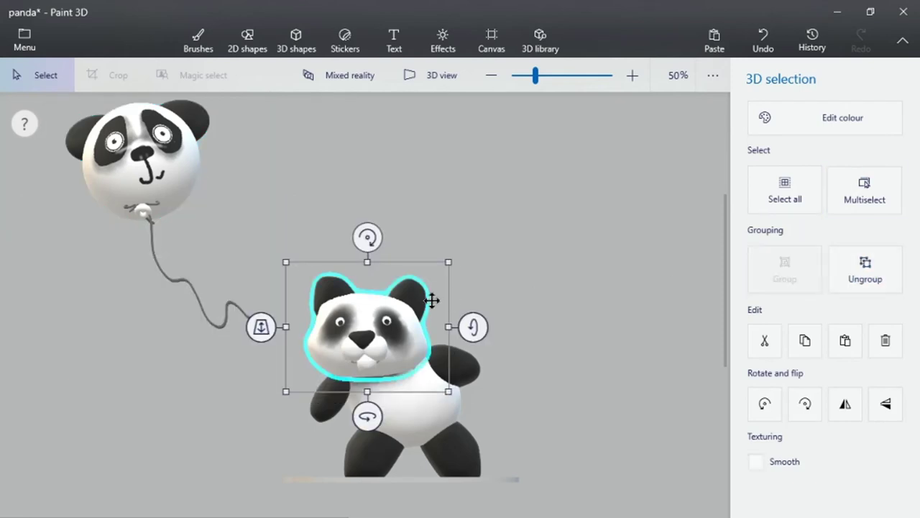
pyautogui.moveTo(367, 420); pyautogui.dragTo(309, 417)
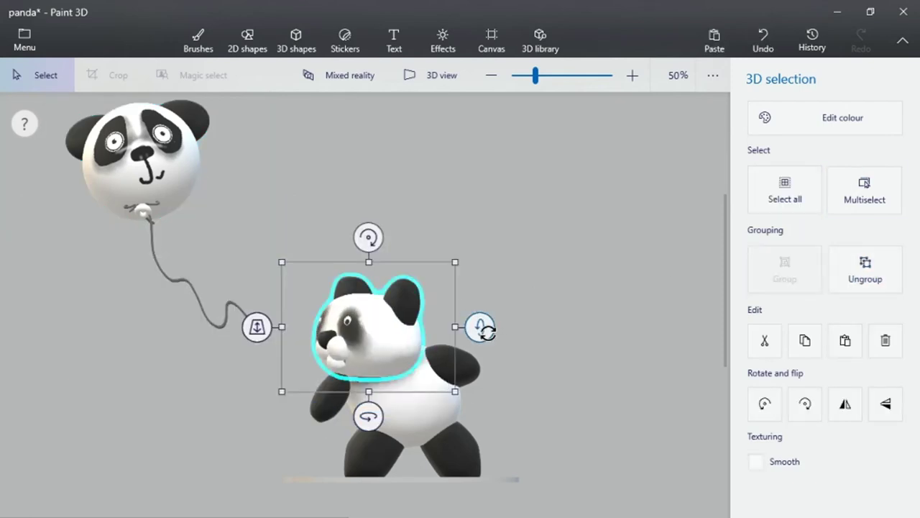
pyautogui.moveTo(487, 331); pyautogui.dragTo(495, 325)
pyautogui.moveTo(368, 231); pyautogui.dragTo(409, 237)
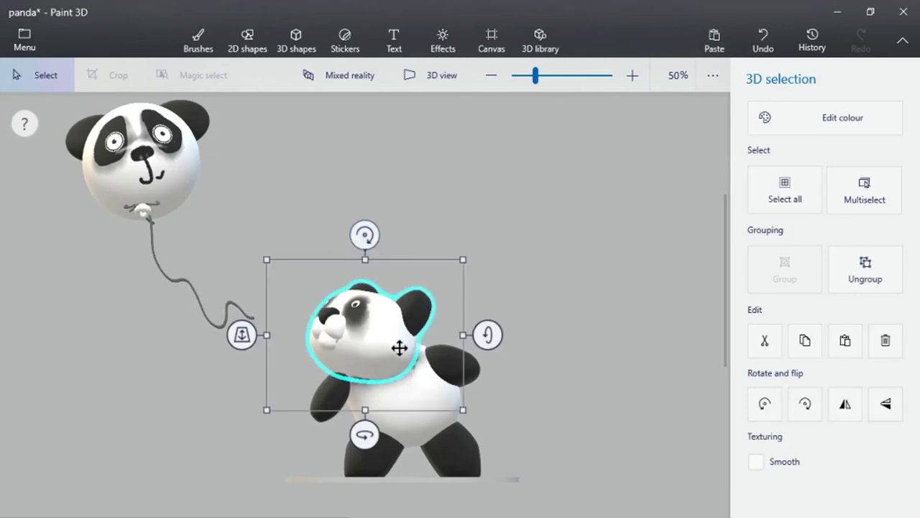
pyautogui.moveTo(361, 338); pyautogui.dragTo(411, 384)
# Select the body and head together and move them toward the end of the balloon string.
pyautogui.click(423, 409)
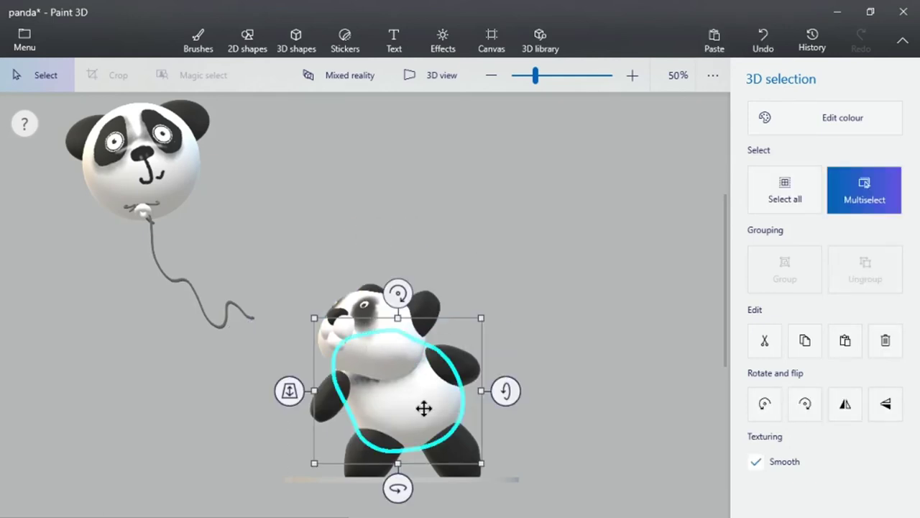
pyautogui.keyDown('ctrl'); pyautogui.click(390, 353); pyautogui.keyUp('ctrl')
pyautogui.moveTo(391, 353); pyautogui.dragTo(325, 318)
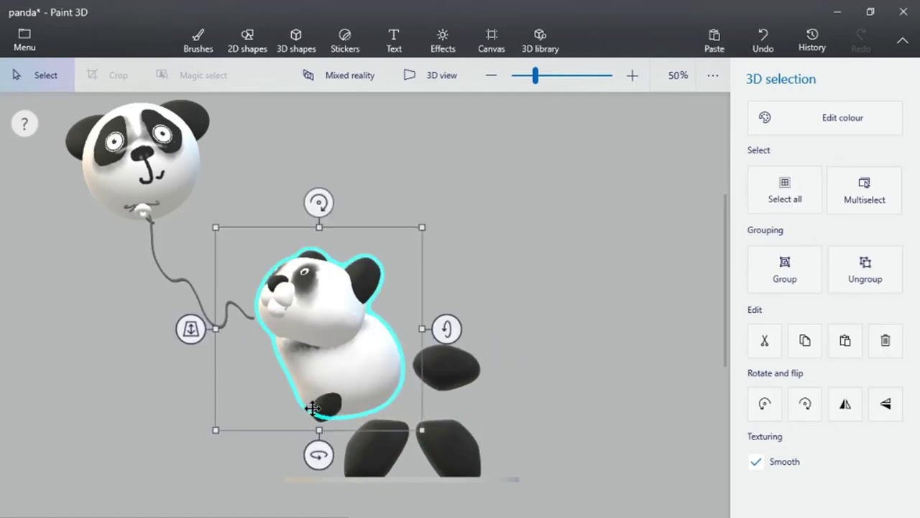
# Rotate the front arm so it reaches the end of the balloon string, and reattach the rear arm to the body's back.
pyautogui.click(322, 407)
pyautogui.moveTo(322, 407); pyautogui.dragTo(260, 364)
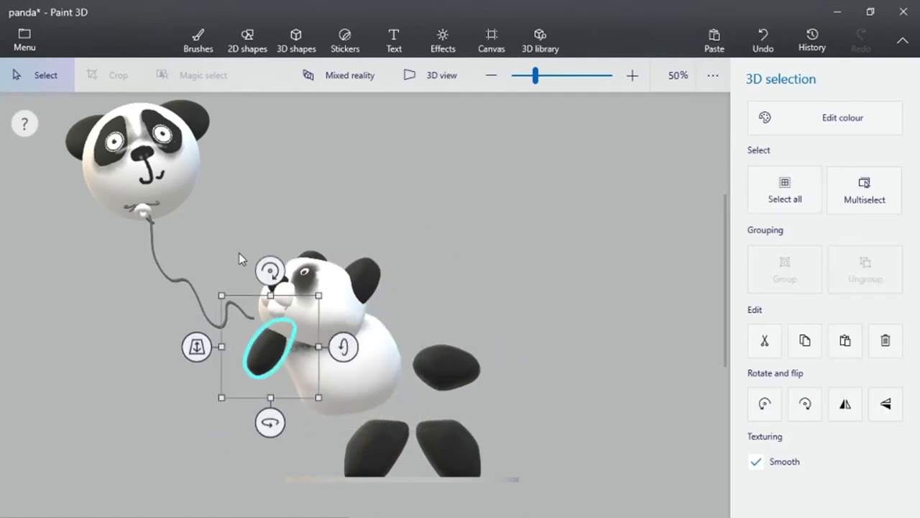
pyautogui.moveTo(269, 270); pyautogui.dragTo(409, 358)
pyautogui.moveTo(302, 362); pyautogui.dragTo(294, 339)
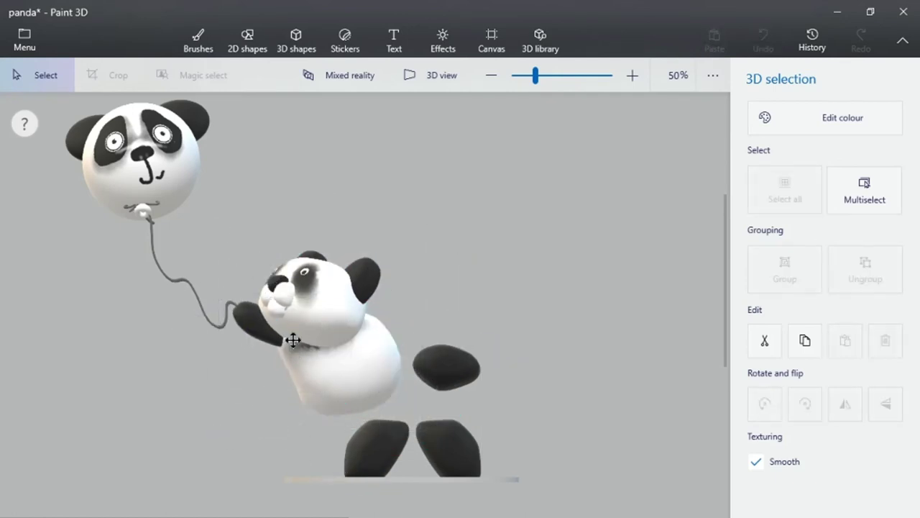
pyautogui.click(477, 372)
pyautogui.moveTo(476, 371); pyautogui.dragTo(426, 332)
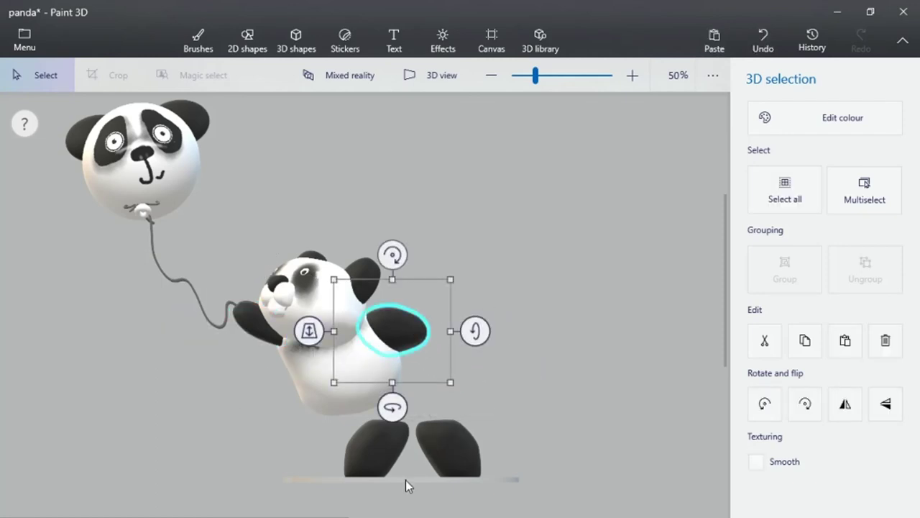
# Reattach both legs to the body and rotate them into a leaping pose, with the rear leg swung out behind.
pyautogui.click(393, 446)
pyautogui.moveTo(394, 446); pyautogui.dragTo(354, 414)
pyautogui.moveTo(340, 372); pyautogui.dragTo(304, 360)
pyautogui.moveTo(339, 334); pyautogui.dragTo(255, 358)
pyautogui.moveTo(448, 444); pyautogui.dragTo(414, 404)
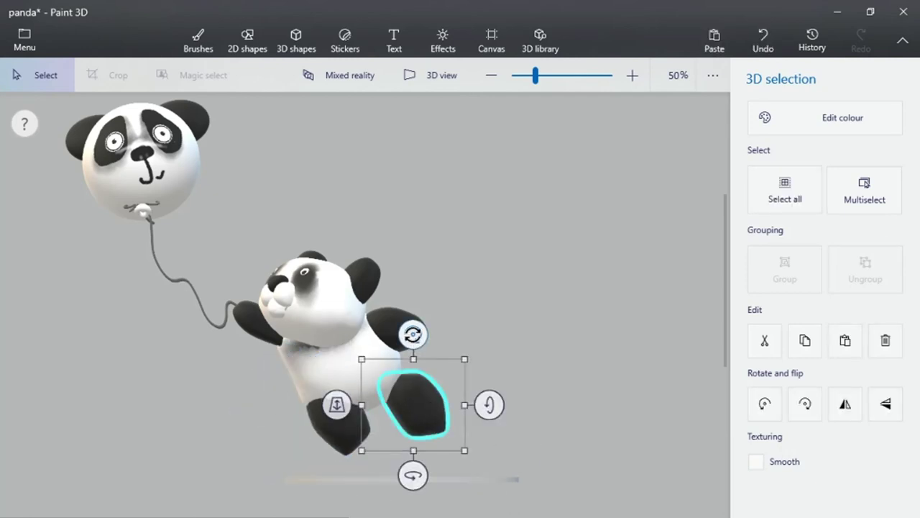
pyautogui.moveTo(412, 333); pyautogui.dragTo(356, 353)
pyautogui.moveTo(440, 419); pyautogui.dragTo(445, 400)
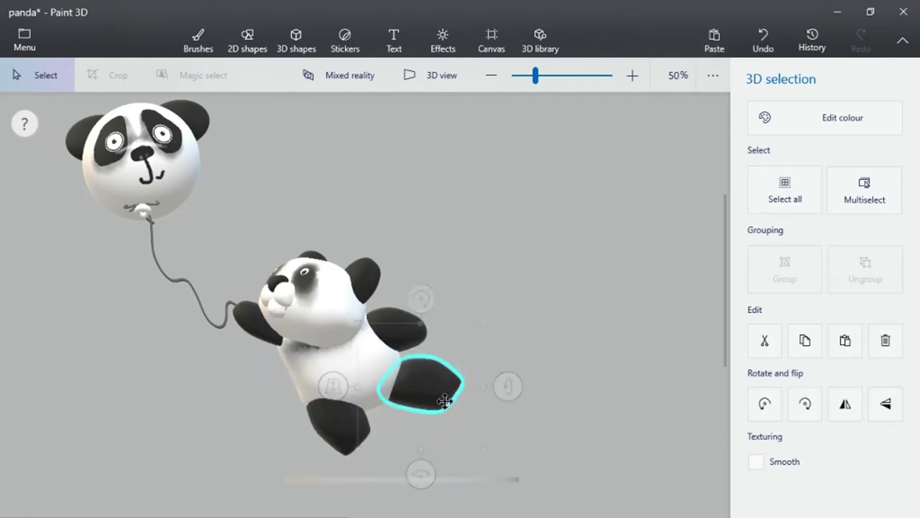
pyautogui.click(333, 419)
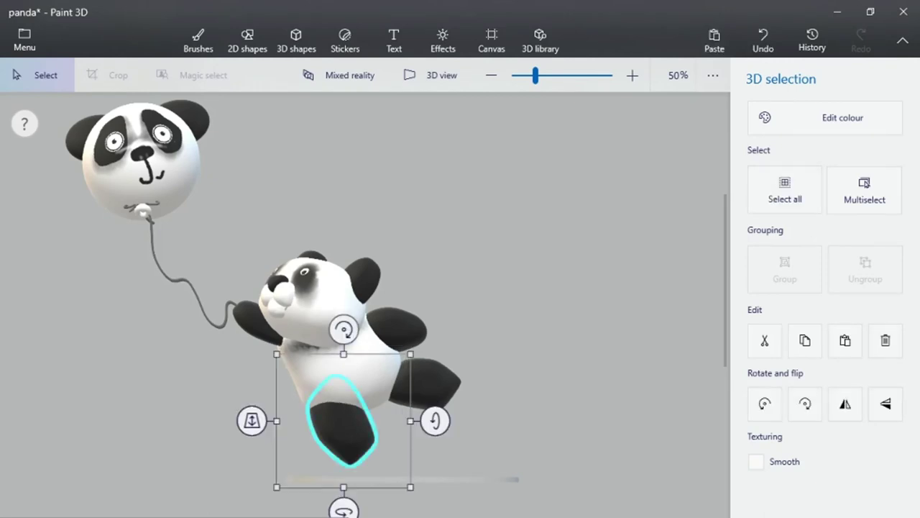
# Move the flat ground shape further down below the panda's feet and make it narrower.
pyautogui.scroll(2, 585, 383)
pyautogui.scroll(-4, 585, 382)
pyautogui.hotkey('ctrl', 'a')
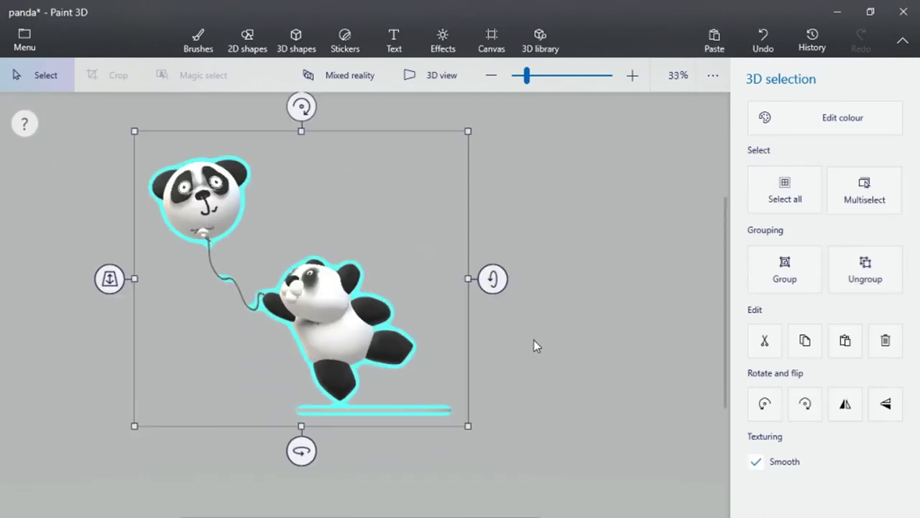
pyautogui.click(576, 417)
pyautogui.moveTo(289, 459); pyautogui.dragTo(512, 383)
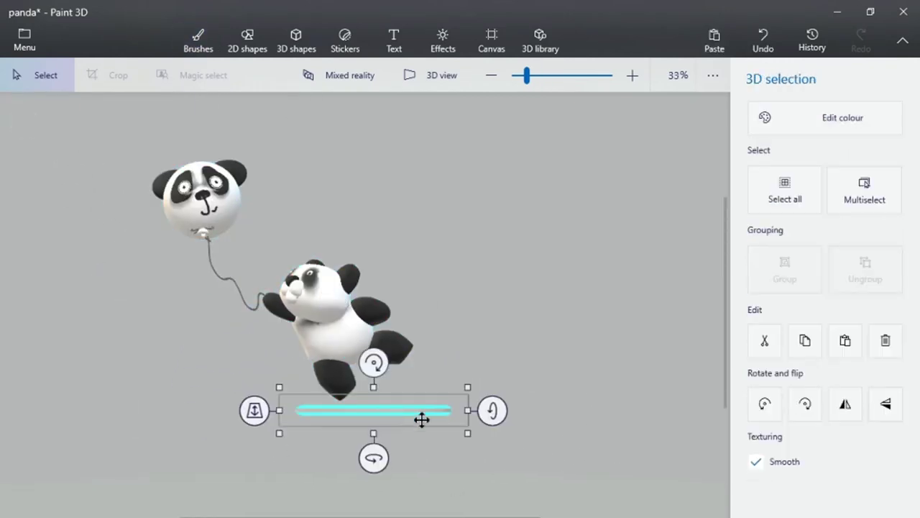
pyautogui.moveTo(387, 415); pyautogui.dragTo(379, 456)
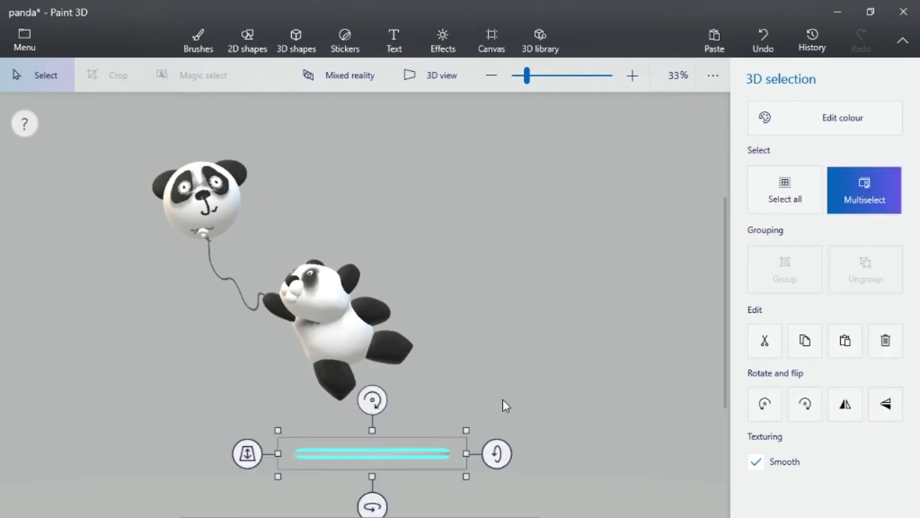
pyautogui.moveTo(468, 433); pyautogui.dragTo(459, 450)
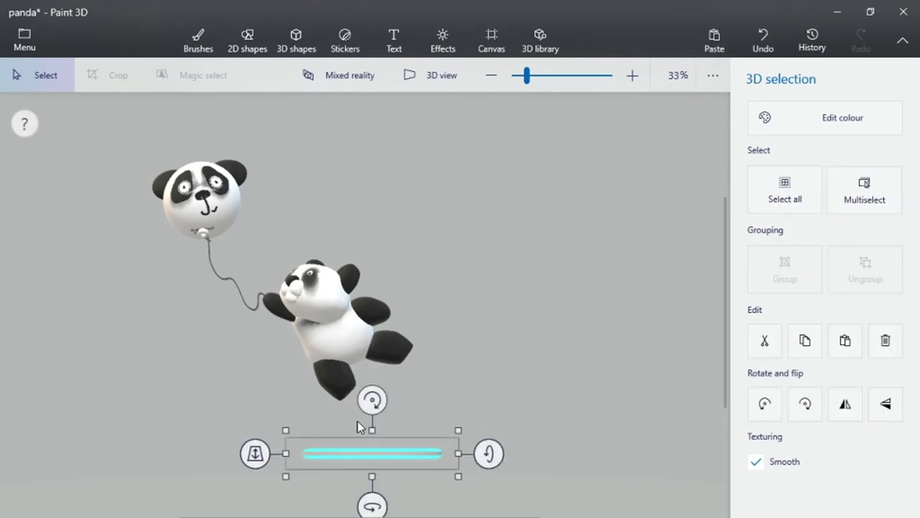
# Reduce the height of the ground shape below the panda to a thin slab.
pyautogui.moveTo(372, 429); pyautogui.dragTo(371, 420)
pyautogui.moveTo(369, 473); pyautogui.dragTo(374, 467)
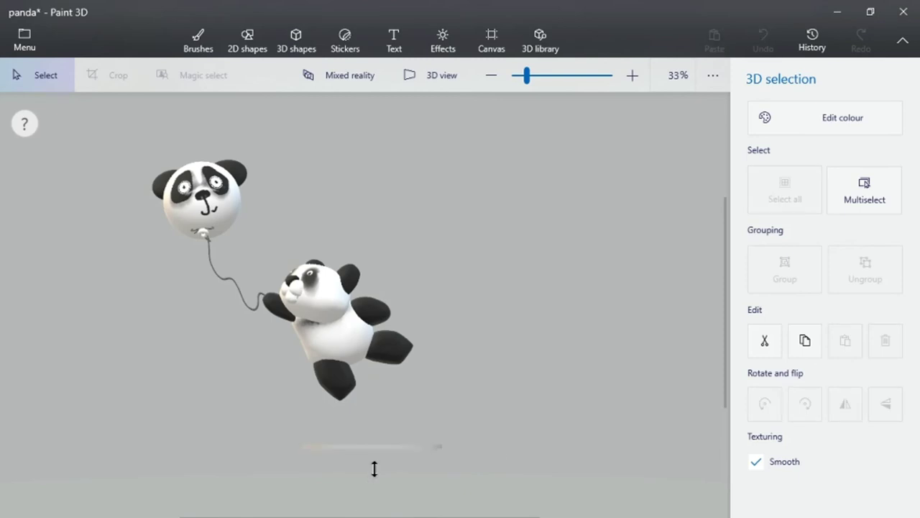
pyautogui.moveTo(378, 428); pyautogui.dragTo(379, 435)
pyautogui.click(506, 415)
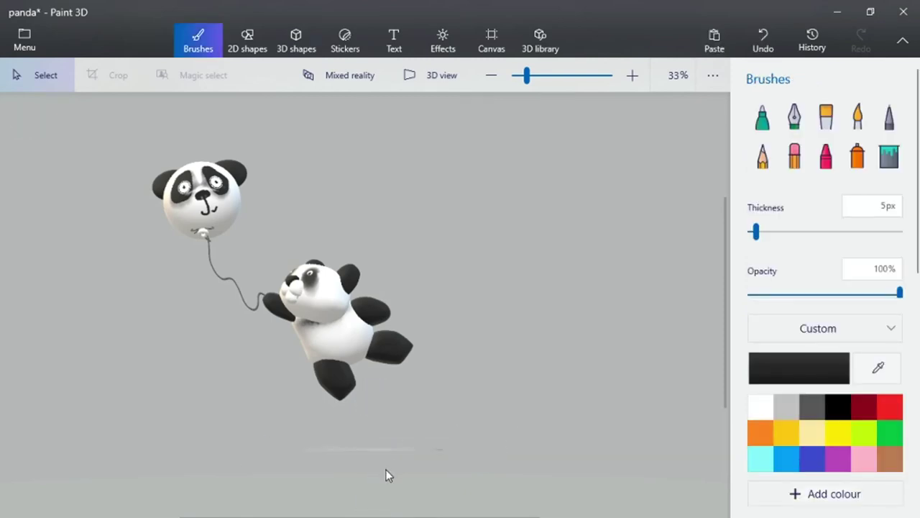
# Colour the upper ground layer dark grey, thin it and lower it onto the lighter layer beneath.
pyautogui.click(385, 471)
pyautogui.scroll(4, 380, 468)
pyautogui.click(561, 437)
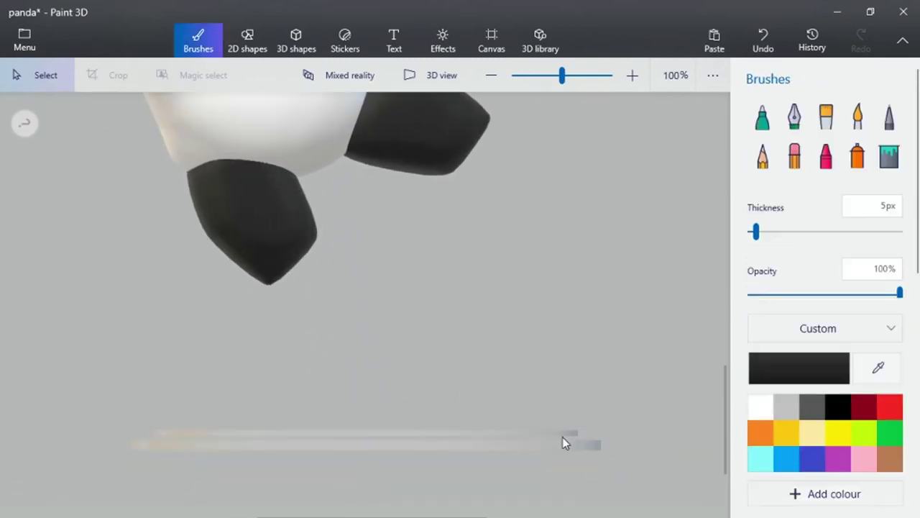
pyautogui.click(562, 436)
pyautogui.click(801, 123)
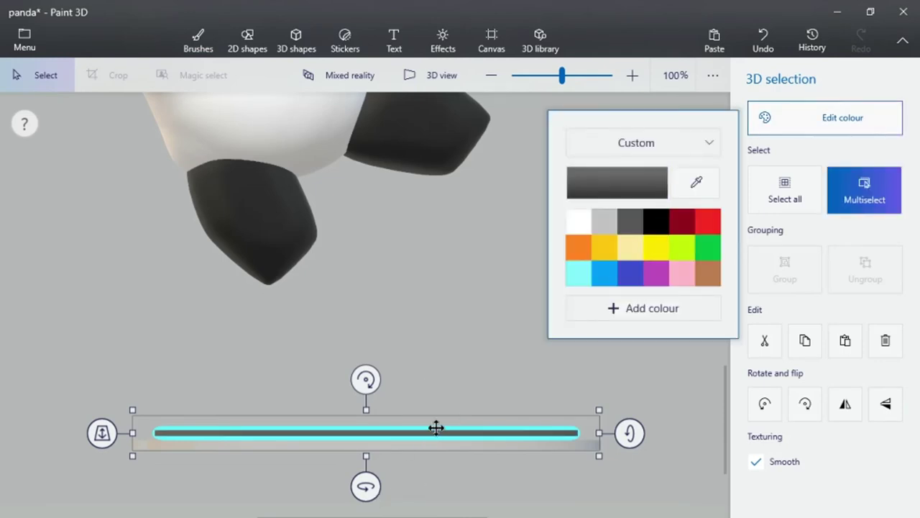
pyautogui.keyDown('ctrl'); pyautogui.click(436, 430); pyautogui.keyUp('ctrl')
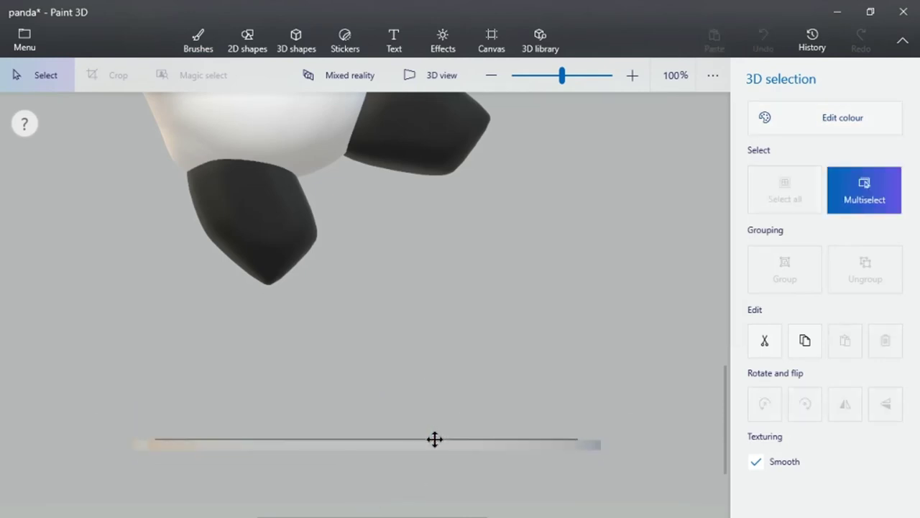
pyautogui.click(434, 438)
pyautogui.click(490, 343)
# Select the whole scene in 3D view and raise it so the ground shape sits above the floor.
pyautogui.click(431, 75)
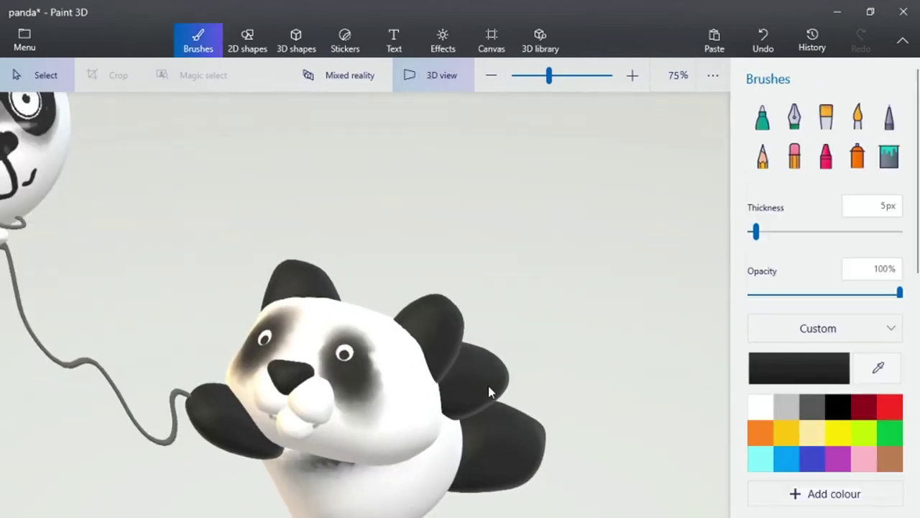
pyautogui.scroll(-8, 488, 391)
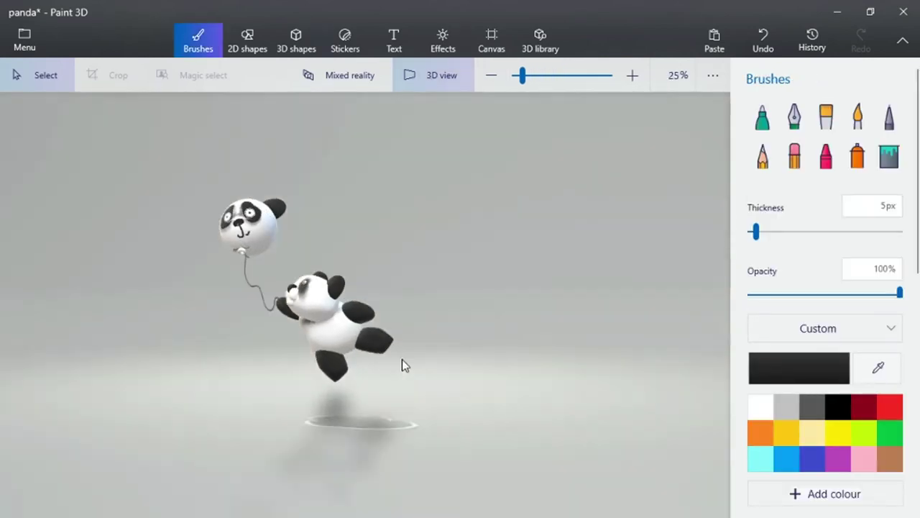
pyautogui.moveTo(402, 365); pyautogui.dragTo(505, 391)
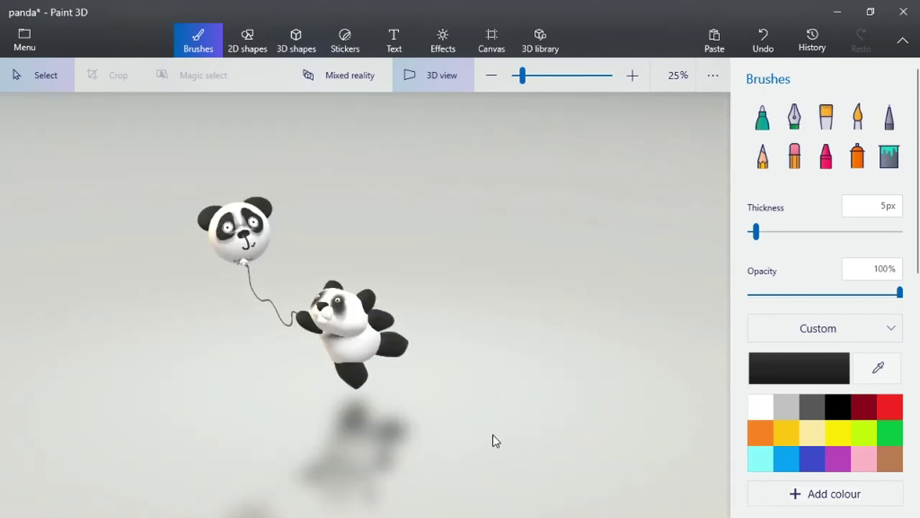
pyautogui.hotkey('ctrl', 'a')
pyautogui.moveTo(343, 323); pyautogui.dragTo(345, 299)
pyautogui.moveTo(519, 377)
pyautogui.mouseDown()
pyautogui.moveTo(482, 415)
pyautogui.moveTo(258, 373)
pyautogui.moveTo(386, 318)
pyautogui.moveTo(551, 347)
pyautogui.moveTo(569, 370)
pyautogui.moveTo(370, 402)
pyautogui.moveTo(584, 371)
pyautogui.moveTo(522, 369)
pyautogui.moveTo(545, 382)
pyautogui.mouseUp()
pyautogui.scroll(2, 262, 323)
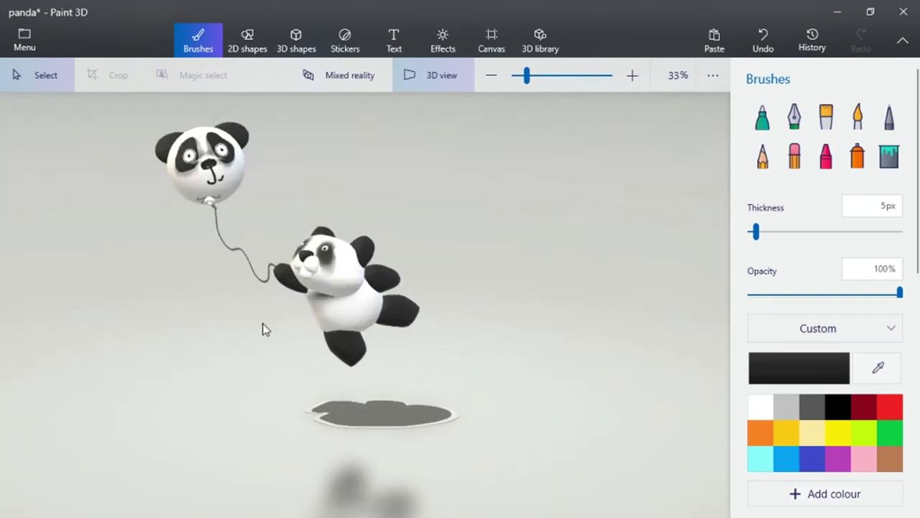
# Paint a white paw pad and toe dots on the raised front paw with the Watercolour brush at 62% opacity.
pyautogui.scroll(4, 263, 329)
pyautogui.moveTo(271, 322); pyautogui.dragTo(429, 392)
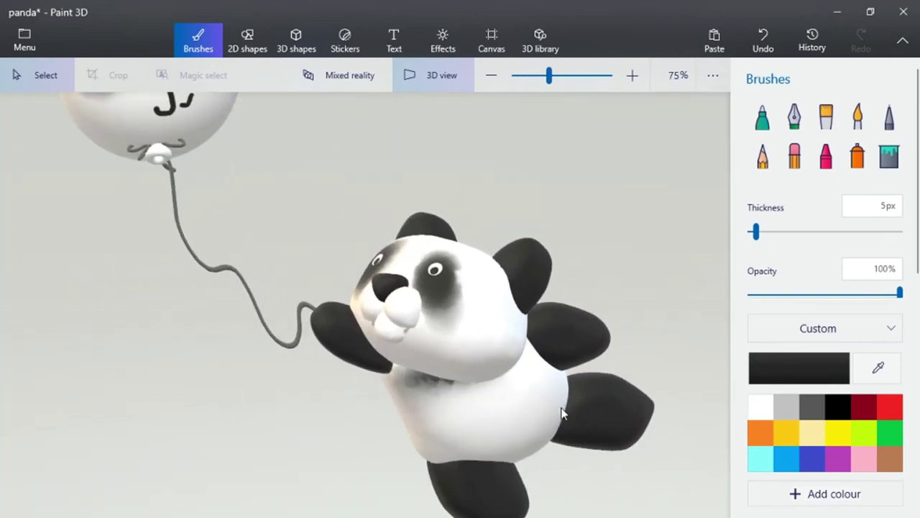
pyautogui.click(857, 117)
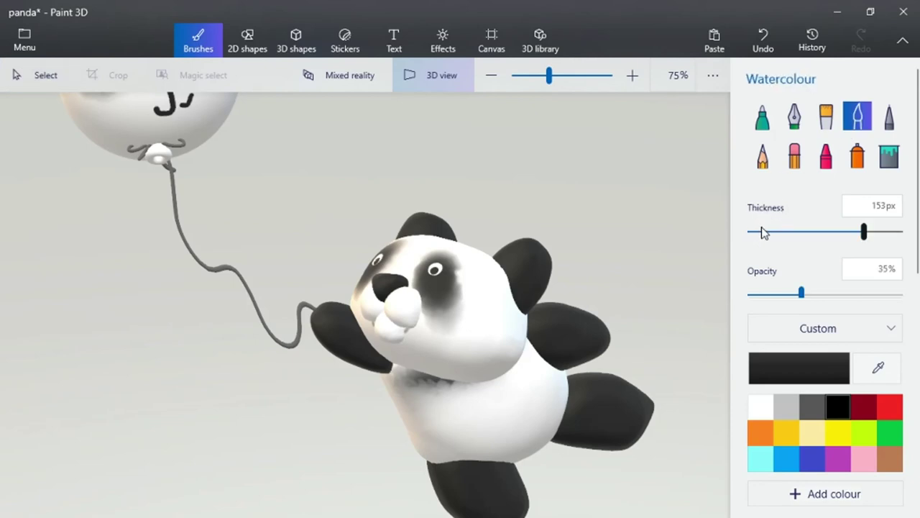
pyautogui.click(752, 406)
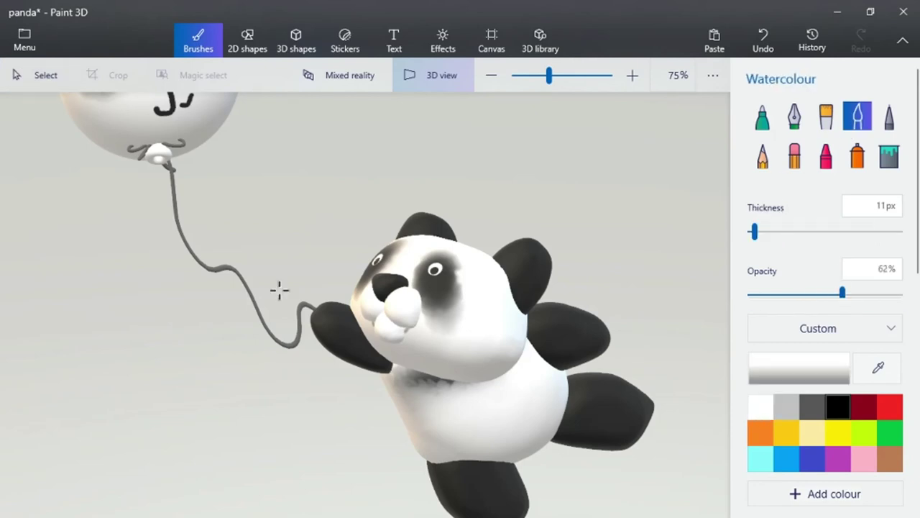
pyautogui.scroll(5, 218, 267)
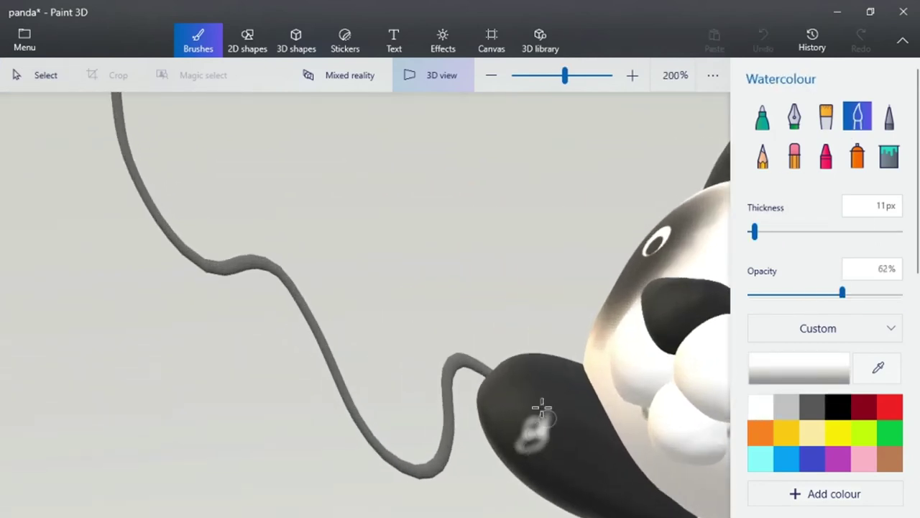
pyautogui.moveTo(539, 416); pyautogui.dragTo(532, 437)
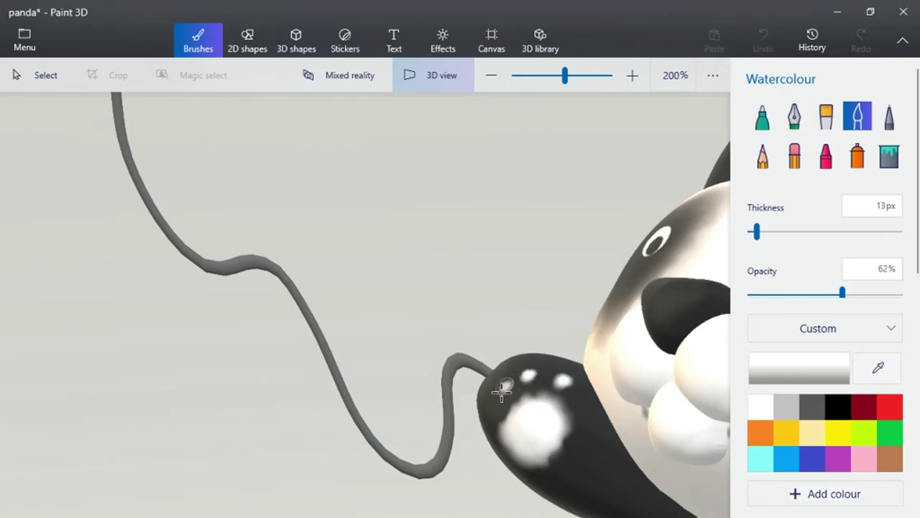
# Paint a white pad and four 13 px toe dots on the paw of the panda's rear arm.
pyautogui.moveTo(574, 409); pyautogui.dragTo(90, 277, button='middle')
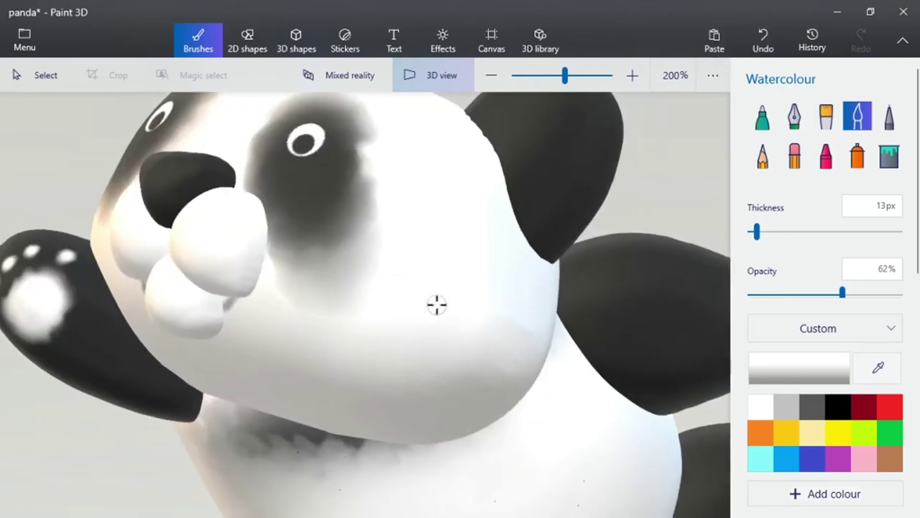
pyautogui.moveTo(618, 302); pyautogui.dragTo(317, 283, button='middle')
pyautogui.moveTo(503, 295); pyautogui.dragTo(501, 440, button='right')
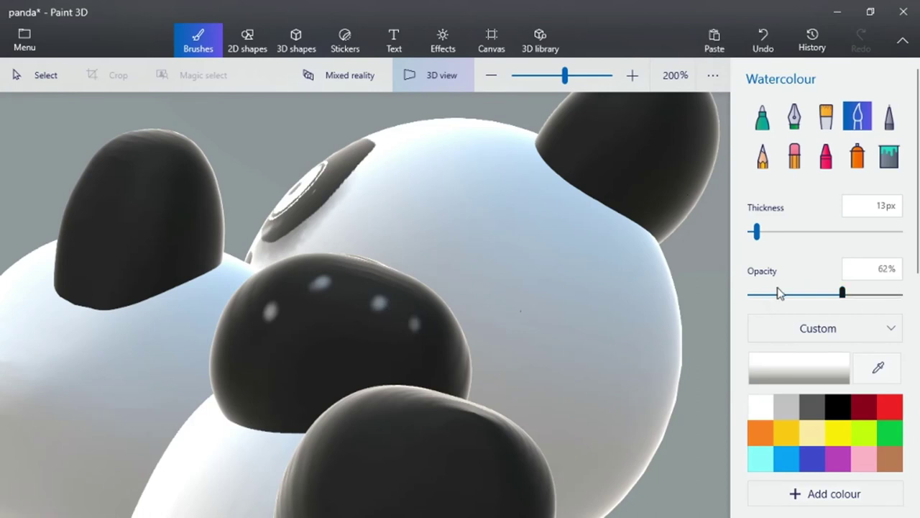
pyautogui.moveTo(332, 355)
pyautogui.mouseDown()
pyautogui.moveTo(325, 353)
pyautogui.moveTo(373, 355)
pyautogui.moveTo(309, 362)
pyautogui.moveTo(369, 362)
pyautogui.mouseUp()
# Paint a white pad and toe dots on the sole of the outstretched rear leg, using a 20 px thickness for the dots.
pyautogui.scroll(-2, 370, 364)
pyautogui.scroll(-1, 369, 363)
pyautogui.moveTo(370, 363)
pyautogui.mouseDown(button='right')
pyautogui.moveTo(438, 419)
pyautogui.moveTo(530, 324)
pyautogui.moveTo(397, 329)
pyautogui.mouseUp(button='right')
pyautogui.moveTo(397, 329)
pyautogui.mouseDown()
pyautogui.moveTo(353, 314)
pyautogui.moveTo(417, 310)
pyautogui.moveTo(381, 335)
pyautogui.moveTo(416, 315)
pyautogui.mouseUp()
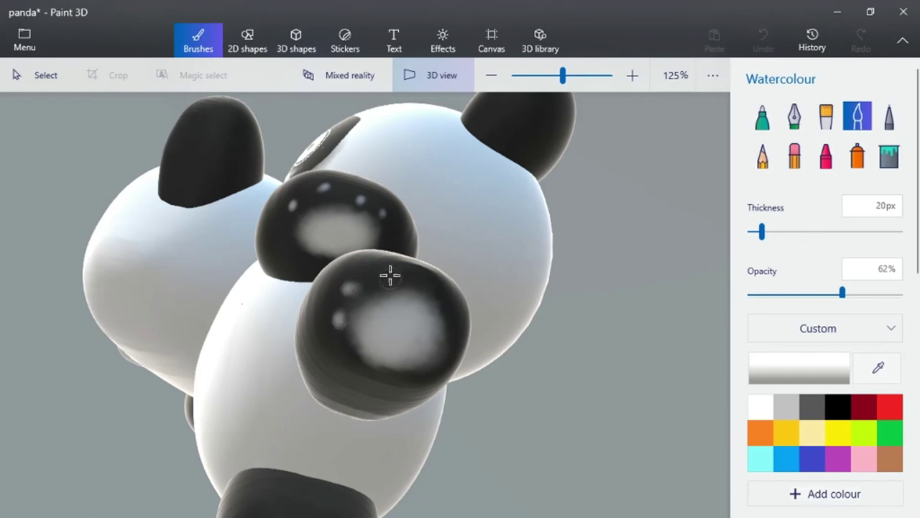
pyautogui.moveTo(425, 287); pyautogui.dragTo(425, 287)
# Paint a white pad and four toe dots on the sole of the panda's lower front leg.
pyautogui.moveTo(426, 288)
pyautogui.mouseDown(button='right')
pyautogui.moveTo(503, 254)
pyautogui.moveTo(522, 375)
pyautogui.moveTo(714, 431)
pyautogui.moveTo(706, 348)
pyautogui.moveTo(504, 384)
pyautogui.moveTo(513, 396)
pyautogui.moveTo(532, 381)
pyautogui.mouseUp(button='right')
pyautogui.moveTo(352, 401)
pyautogui.mouseDown()
pyautogui.moveTo(353, 415)
pyautogui.moveTo(391, 394)
pyautogui.moveTo(381, 390)
pyautogui.mouseUp()
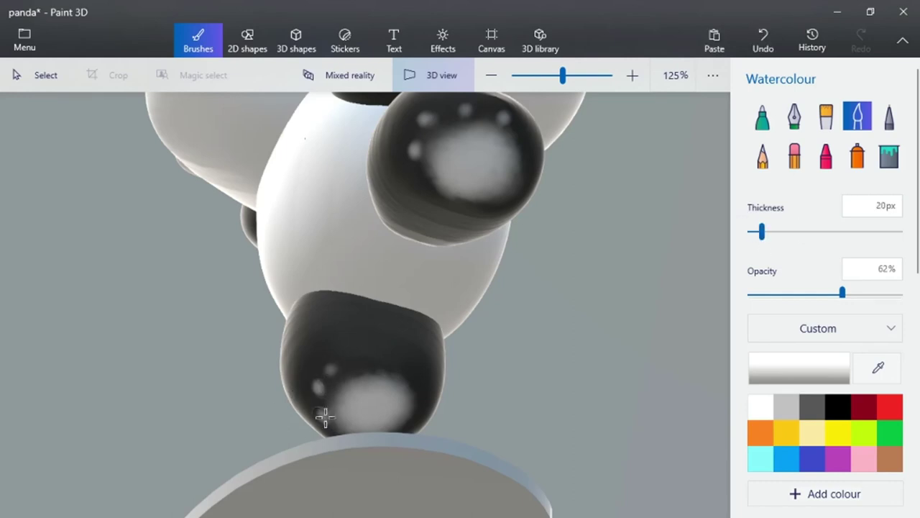
pyautogui.moveTo(324, 416); pyautogui.dragTo(452, 405, button='right')
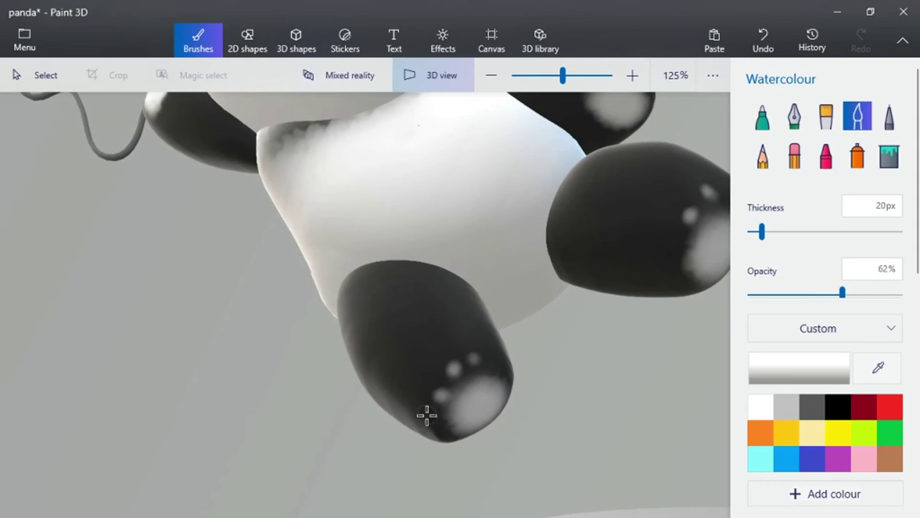
pyautogui.click(438, 421)
# Paint a soft black shadow on the grey ground under the panda with the Watercolour brush, enlarging it to 171 px.
pyautogui.scroll(-2, 477, 370)
pyautogui.moveTo(477, 368)
pyautogui.mouseDown(button='right')
pyautogui.moveTo(611, 390)
pyautogui.moveTo(654, 414)
pyautogui.mouseUp(button='right')
pyautogui.scroll(-1, 654, 414)
pyautogui.scroll(-2, 654, 421)
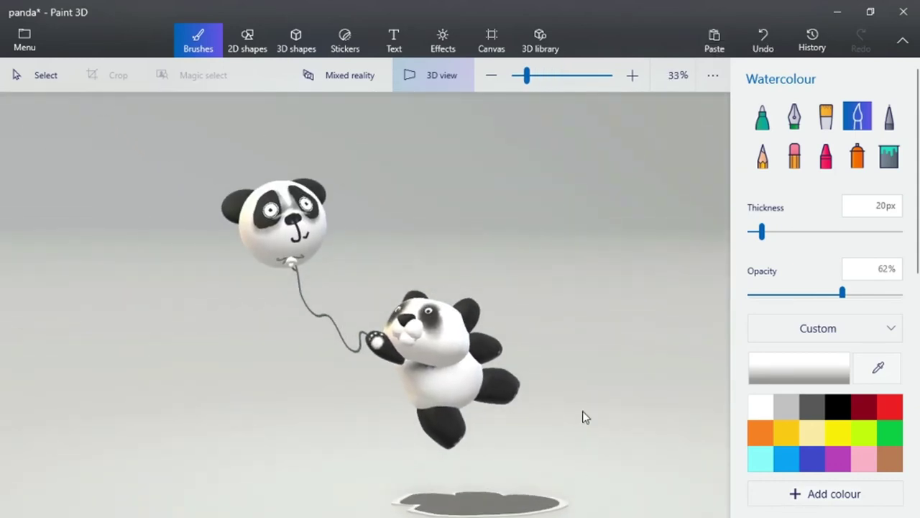
pyautogui.moveTo(583, 413); pyautogui.dragTo(546, 457, button='right')
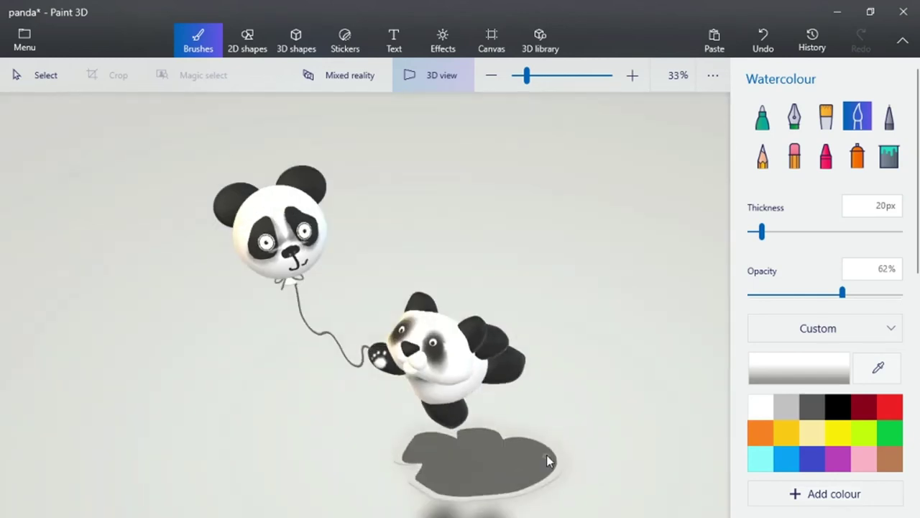
pyautogui.scroll(2, 547, 460)
pyautogui.click(838, 407)
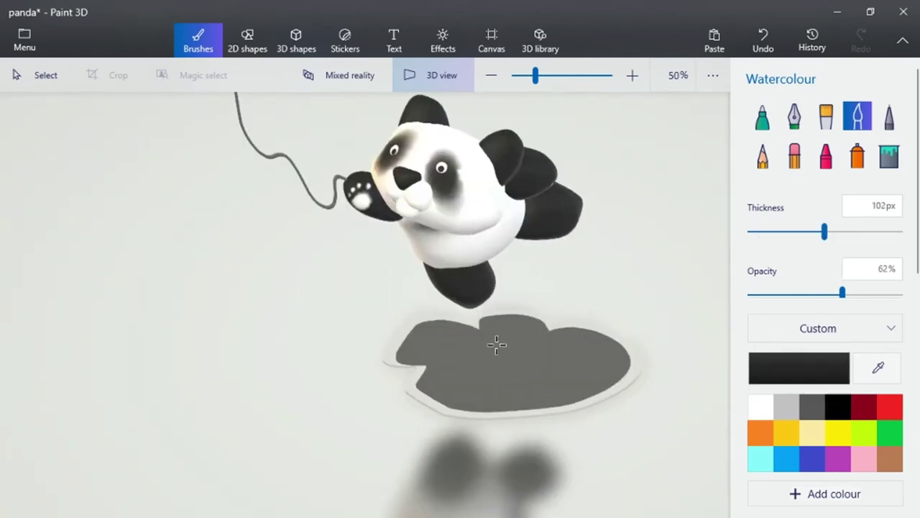
pyautogui.moveTo(496, 344)
pyautogui.mouseDown()
pyautogui.moveTo(528, 353)
pyautogui.moveTo(491, 371)
pyautogui.mouseUp()
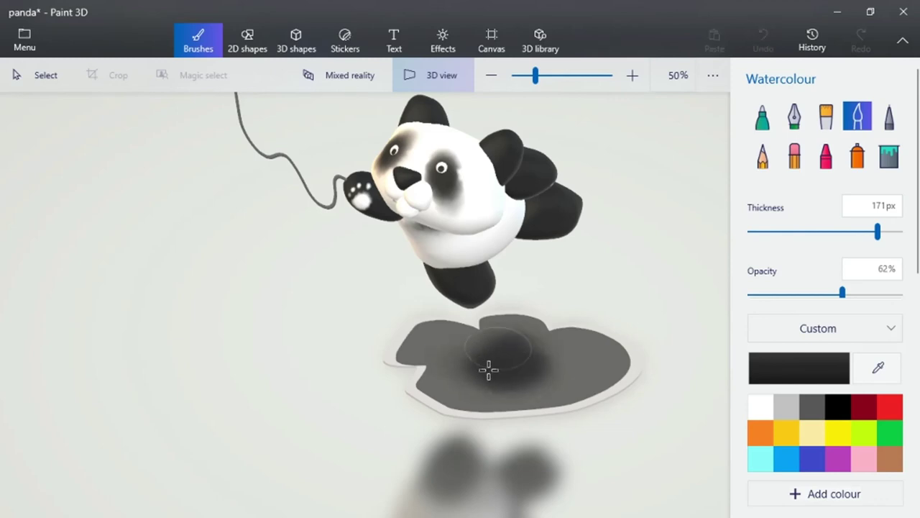
pyautogui.moveTo(531, 371); pyautogui.dragTo(496, 384)
# Try several light filters on the scene, including Day (Minecraft) and Honey, and apply the Taffy filter.
pyautogui.scroll(-3, 496, 385)
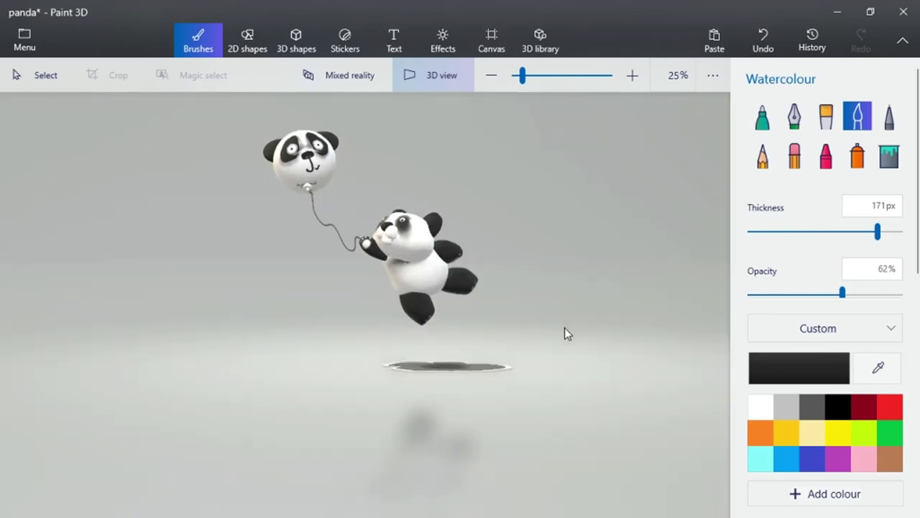
pyautogui.moveTo(564, 328); pyautogui.dragTo(598, 401, button='middle')
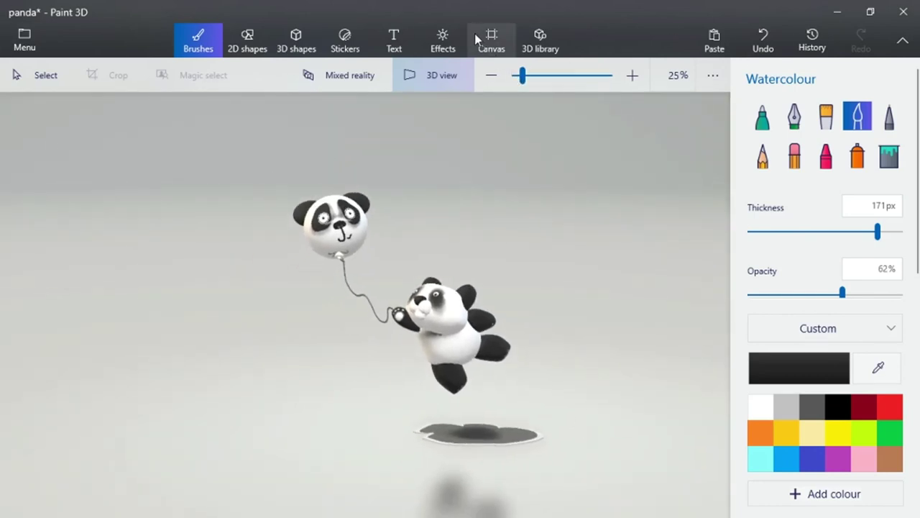
pyautogui.click(455, 38)
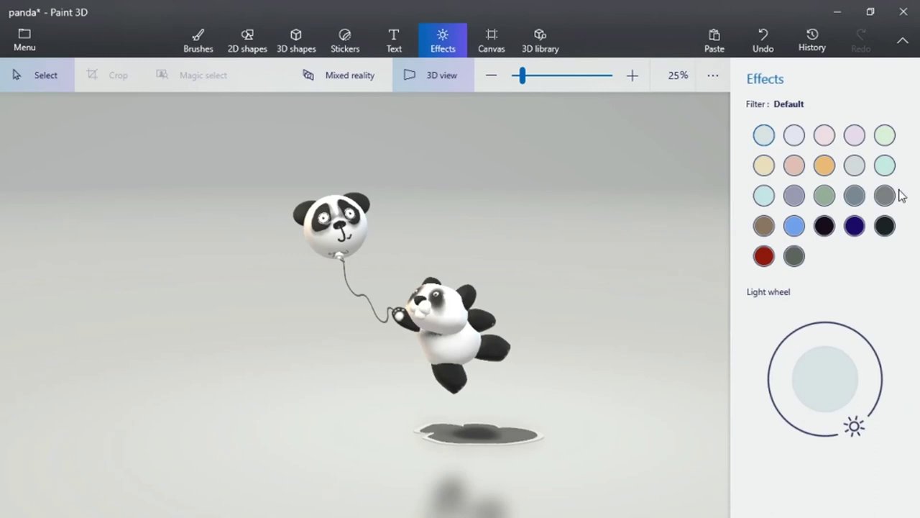
pyautogui.click(850, 229)
pyautogui.click(820, 231)
pyautogui.click(798, 228)
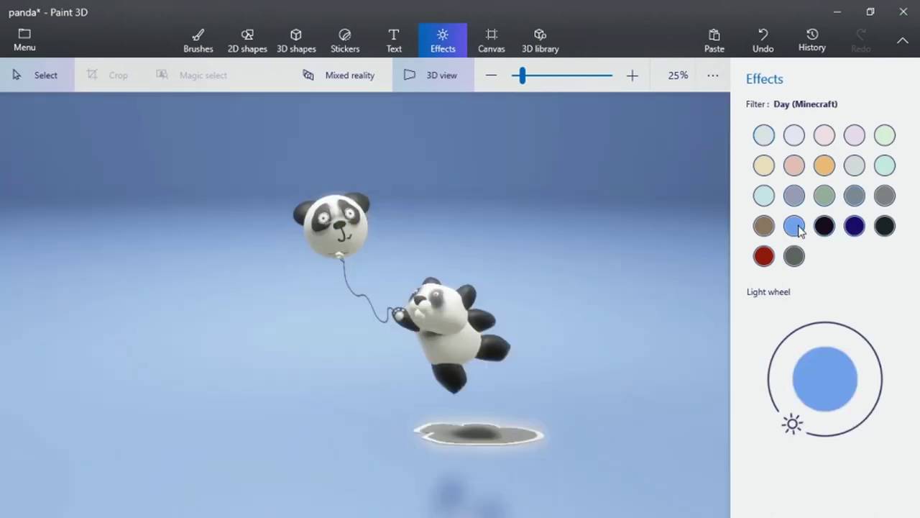
pyautogui.click(764, 257)
pyautogui.click(824, 166)
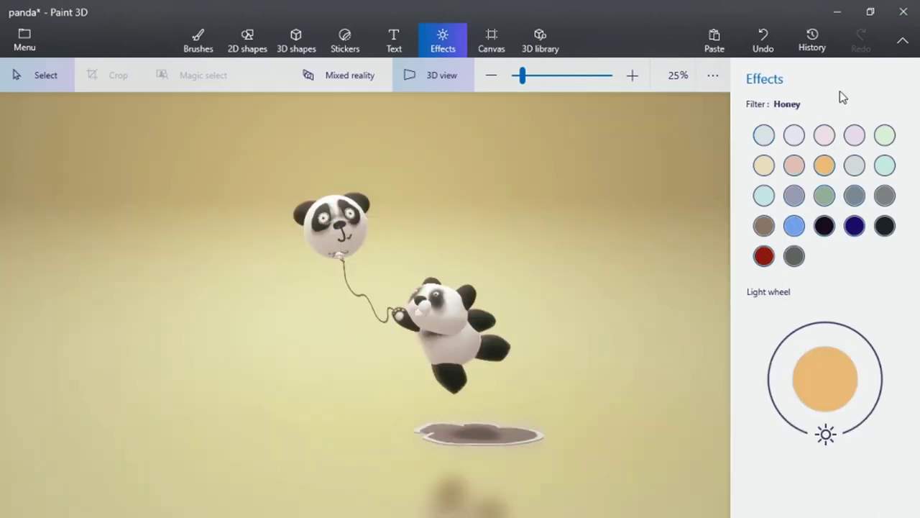
pyautogui.click(855, 138)
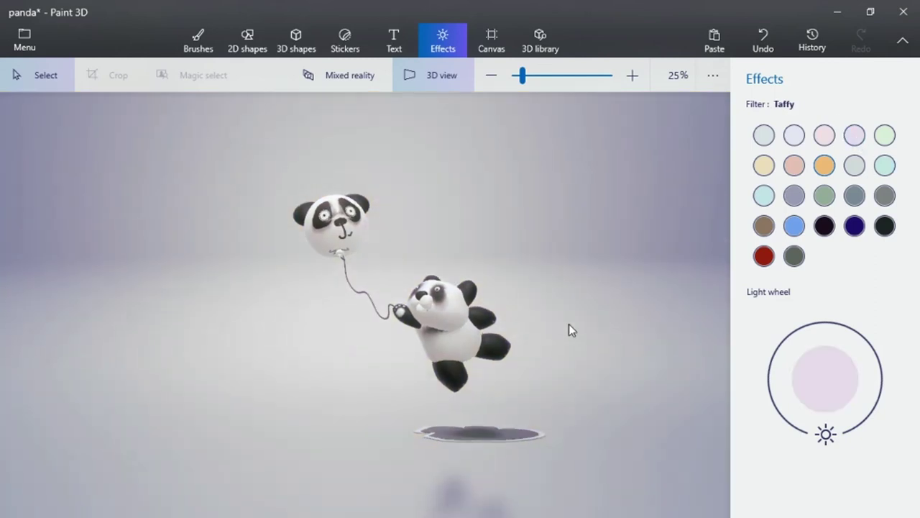
pyautogui.moveTo(830, 435); pyautogui.dragTo(821, 481)
pyautogui.moveTo(407, 255); pyautogui.dragTo(523, 206)
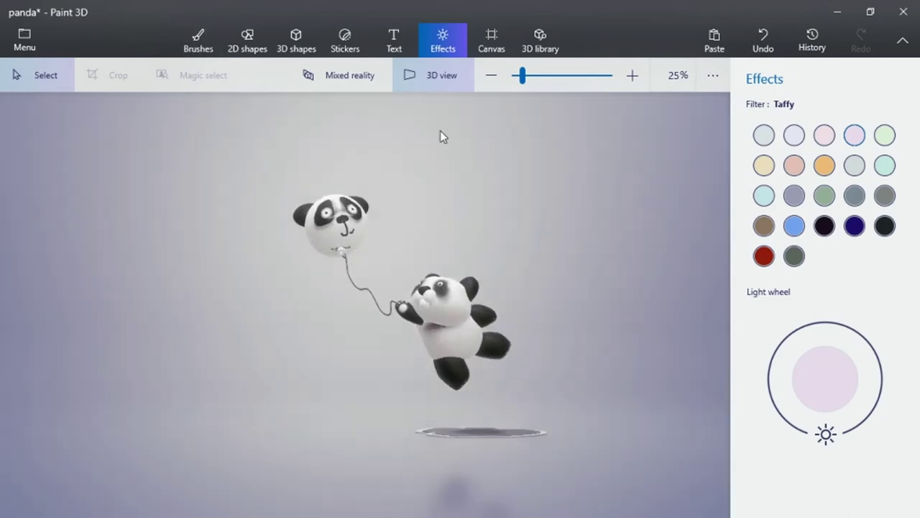
# Start saving a copy of the panda scene as an MP4 video.
pyautogui.click(25, 41)
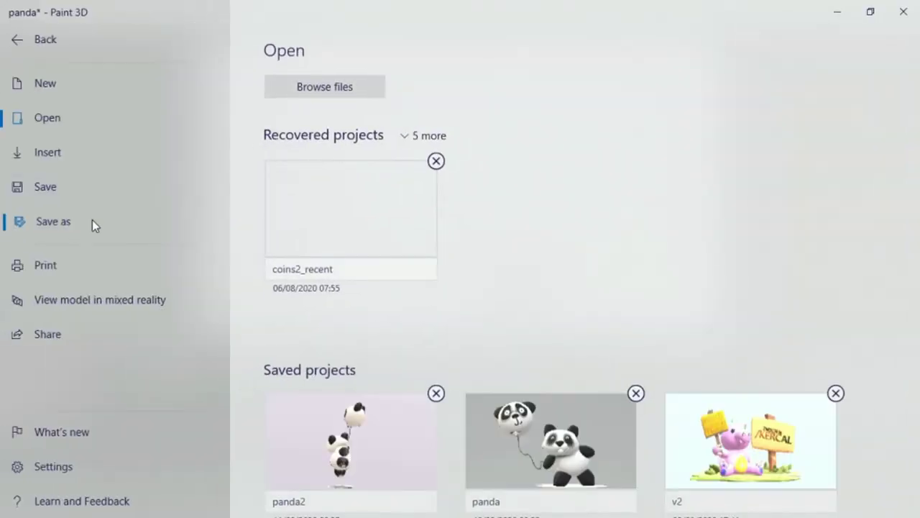
pyautogui.click(92, 221)
pyautogui.click(470, 149)
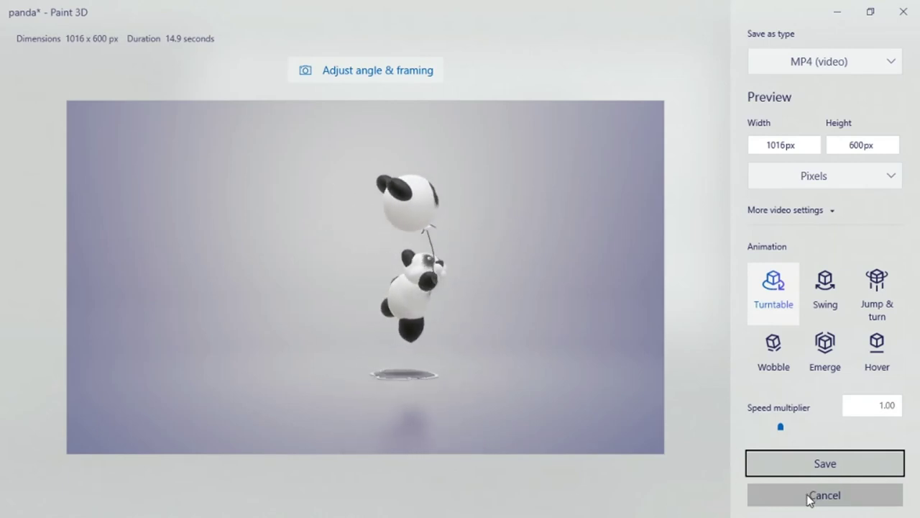
# Preview the Swing, Jump & turn, Wobble, Emerge and Hover animations on the panda, and return to the Turntable animation.
pyautogui.click(837, 287)
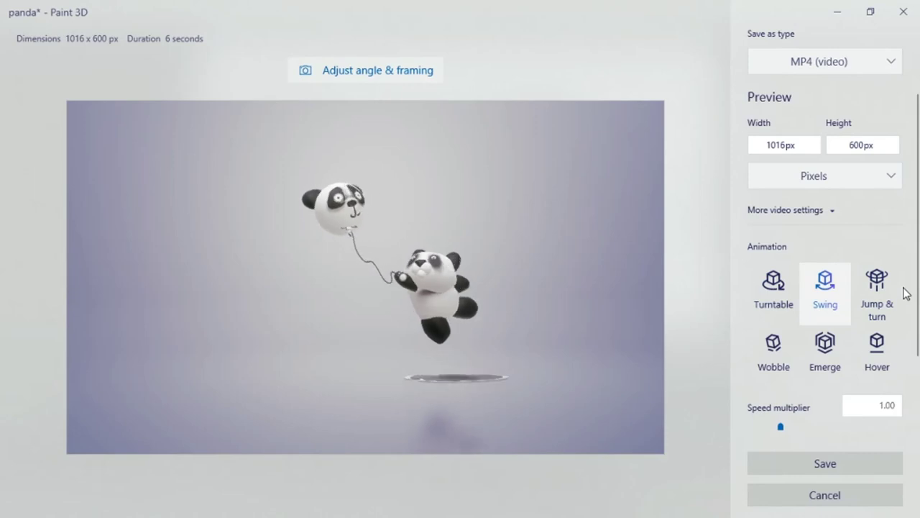
pyautogui.click(870, 296)
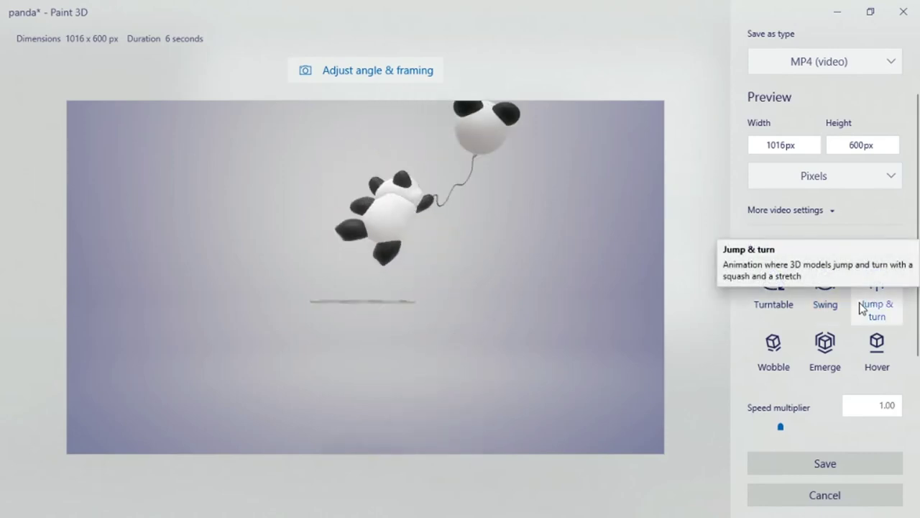
pyautogui.click(791, 350)
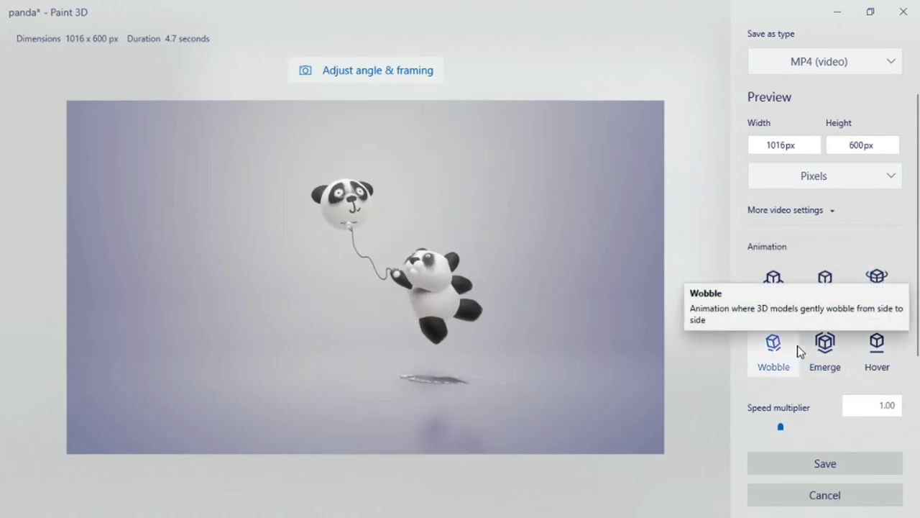
pyautogui.click(821, 349)
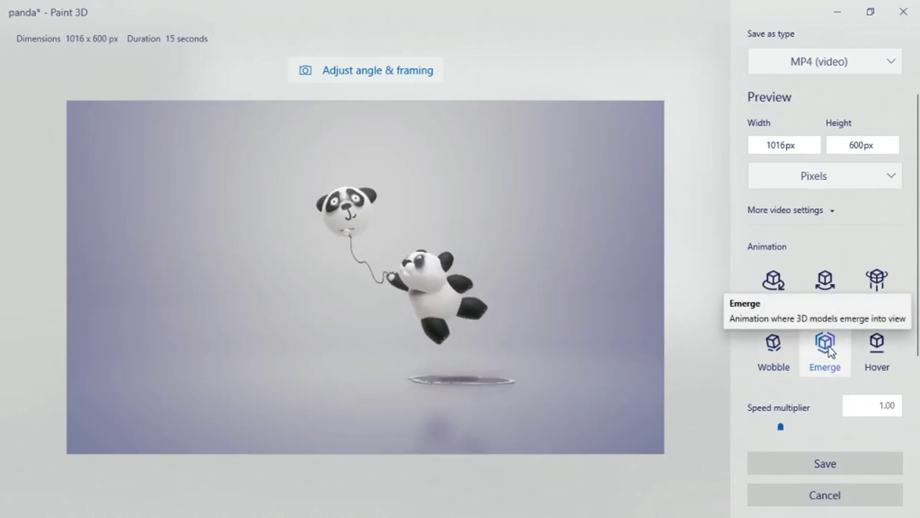
pyautogui.click(863, 362)
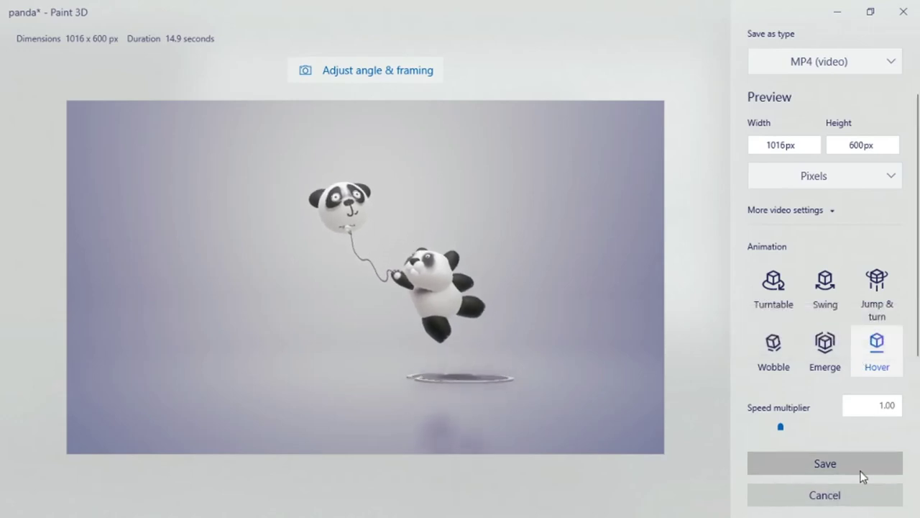
pyautogui.click(761, 291)
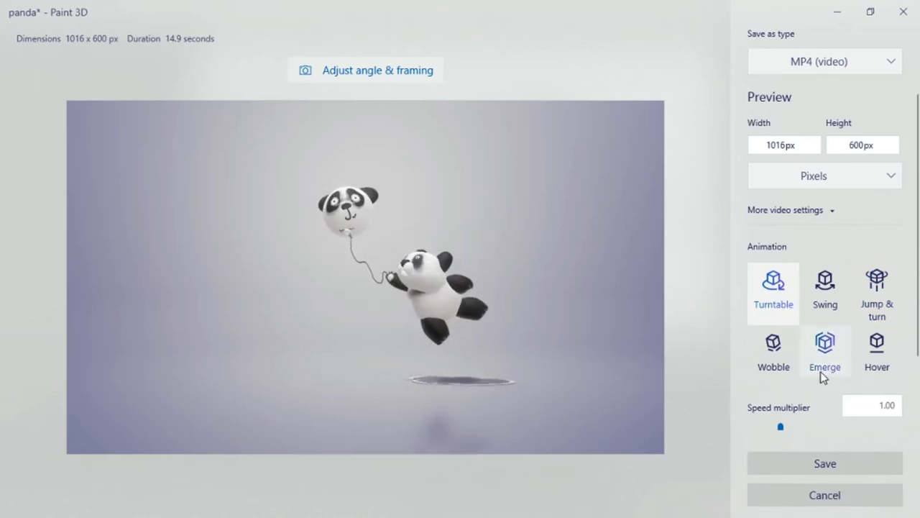
# Try a speed multiplier of 3.00 on the Turntable animation, and set it to 0.25.
pyautogui.scroll(-2, 822, 375)
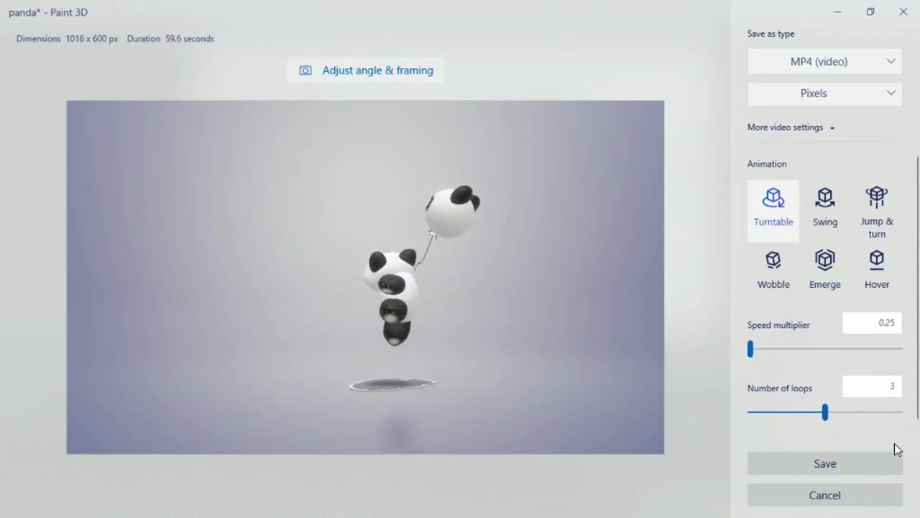
pyautogui.moveTo(901, 350); pyautogui.dragTo(860, 348)
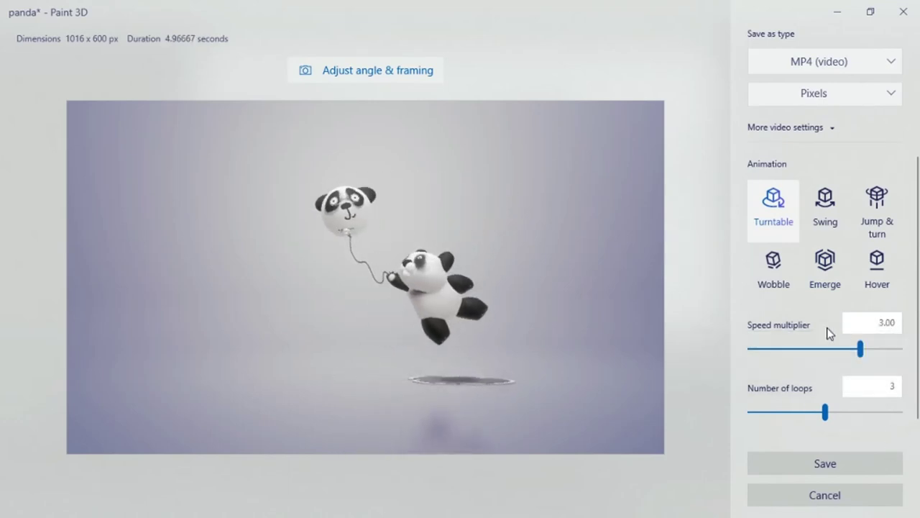
pyautogui.click(755, 348)
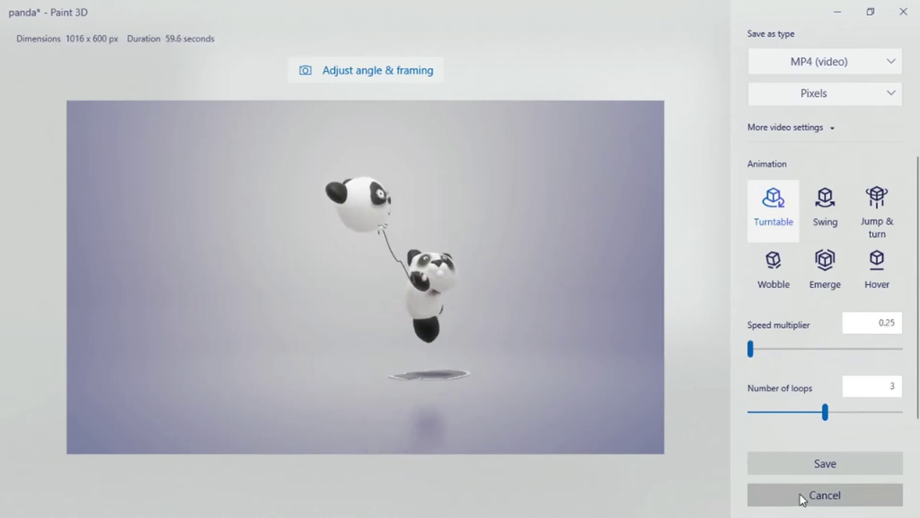